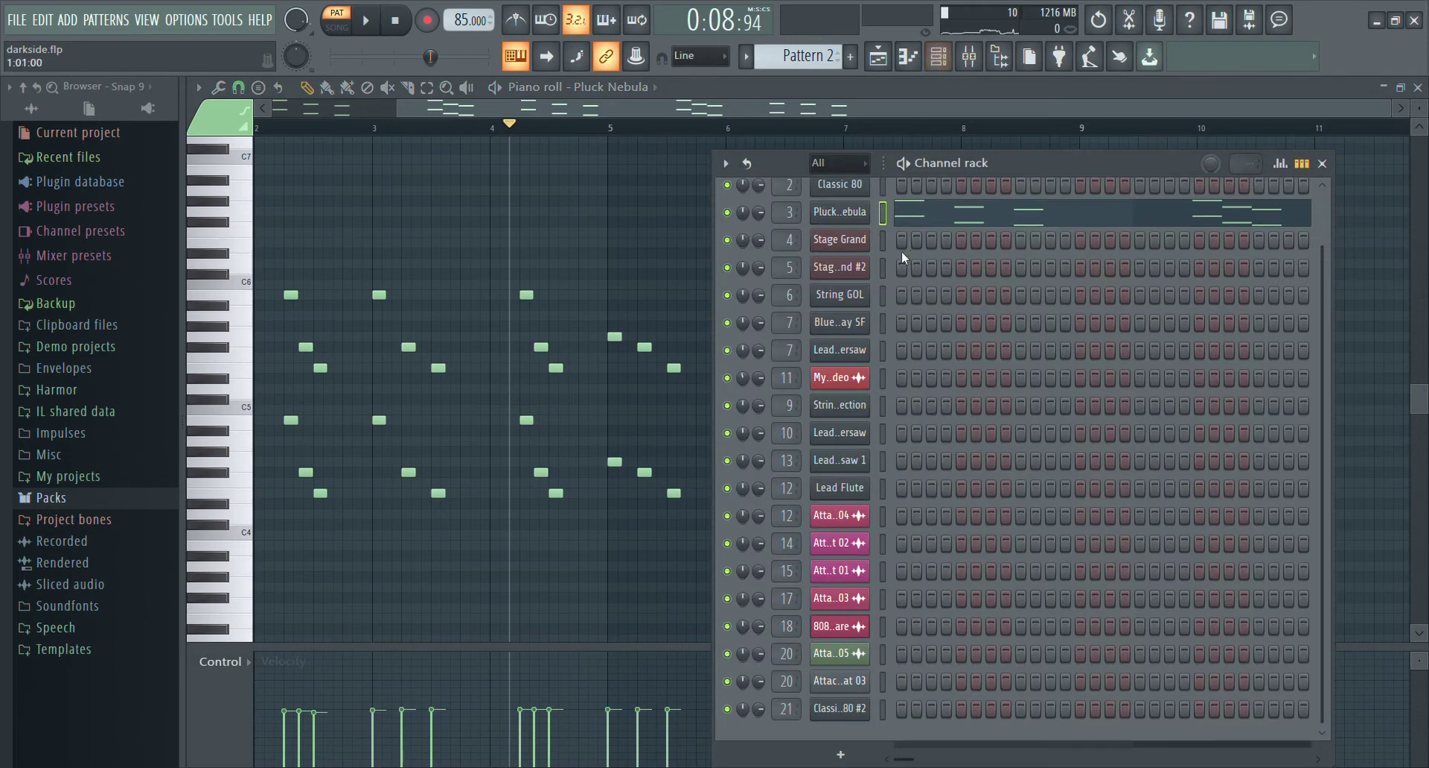
# Step: View the Pluck Nebula instrument's settings from the channel rack, and close both windows
pyautogui.click(856, 223)
pyautogui.click(1068, 157)
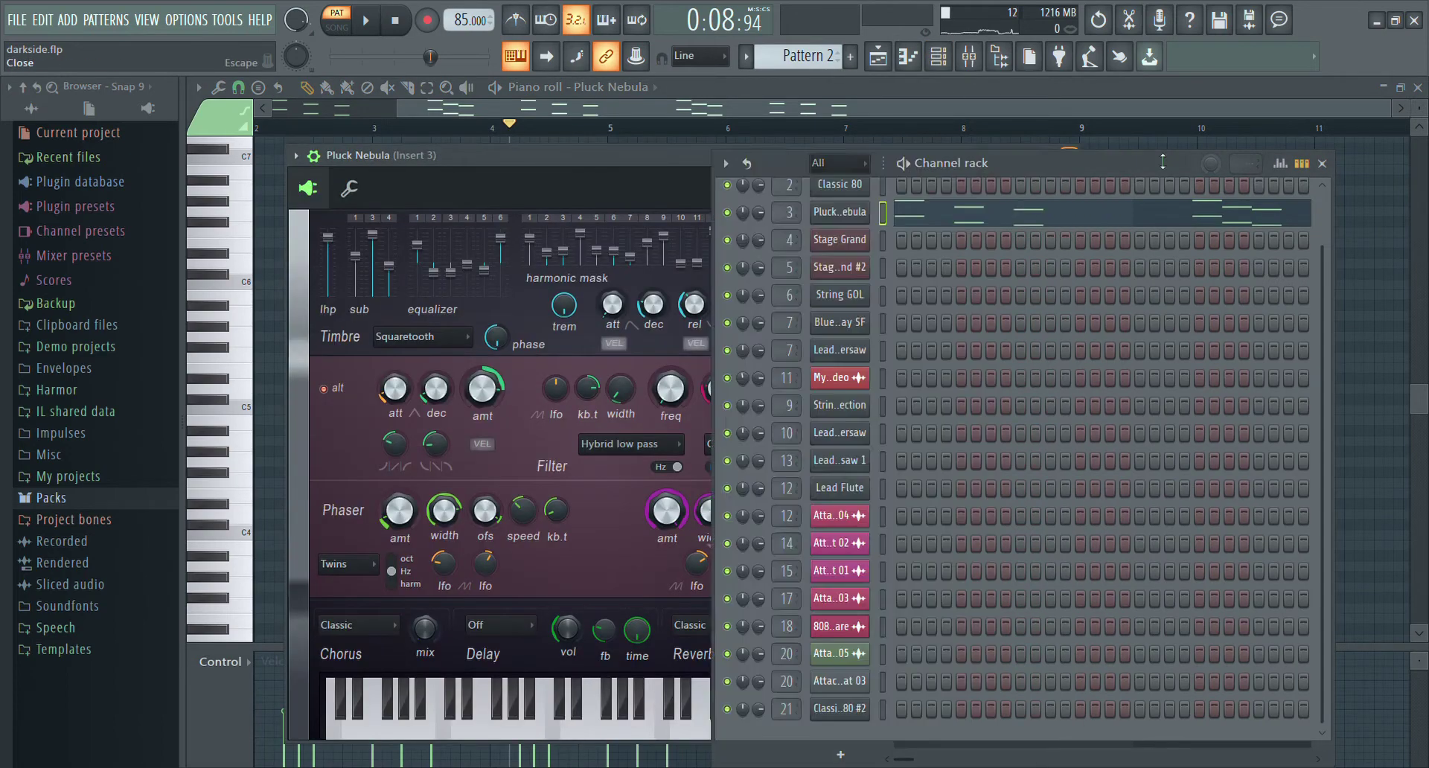
pyautogui.click(1322, 163)
# Step: Play Pattern 2's Pluck Nebula melody in the piano roll, stop it, and return to the playlist
pyautogui.moveTo(645, 112); pyautogui.dragTo(518, 116)
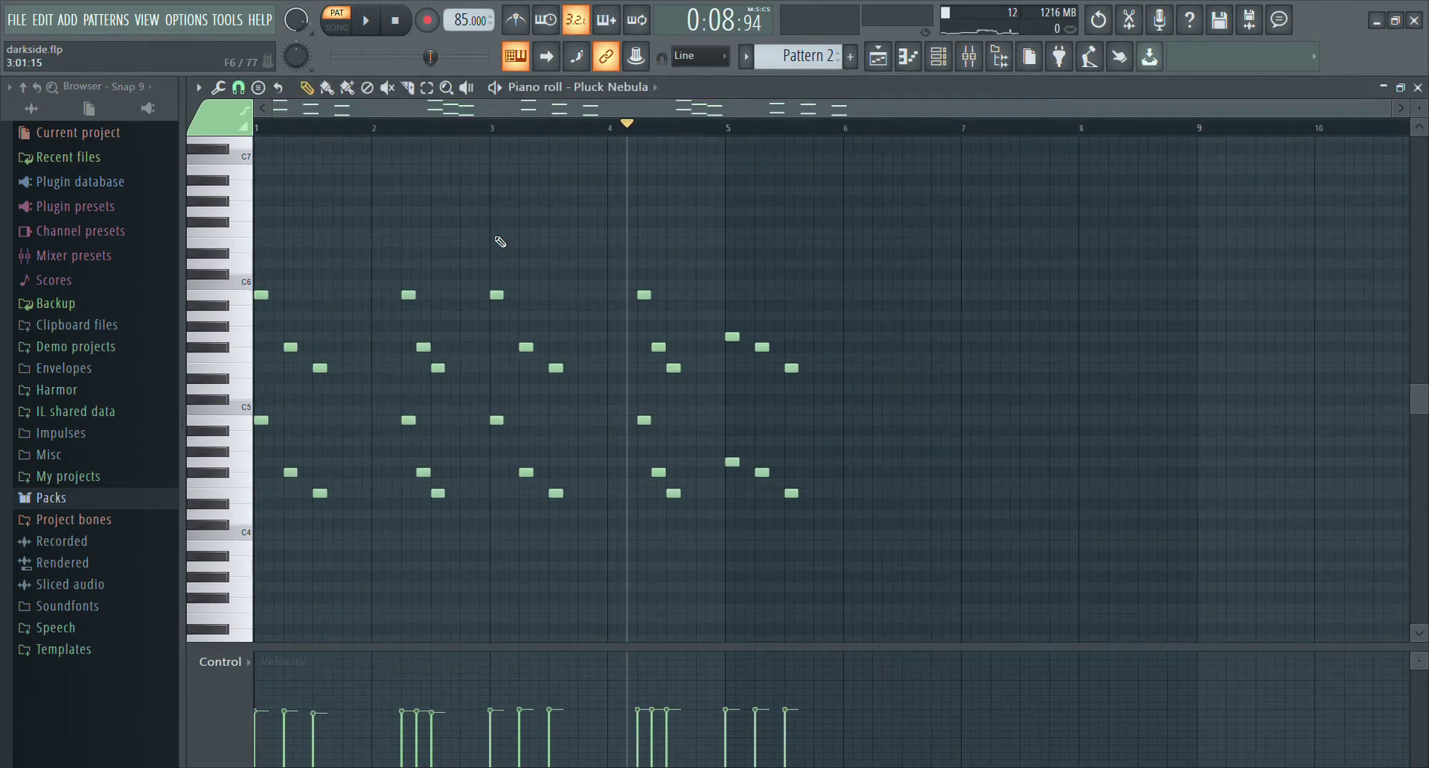
pyautogui.click(367, 26)
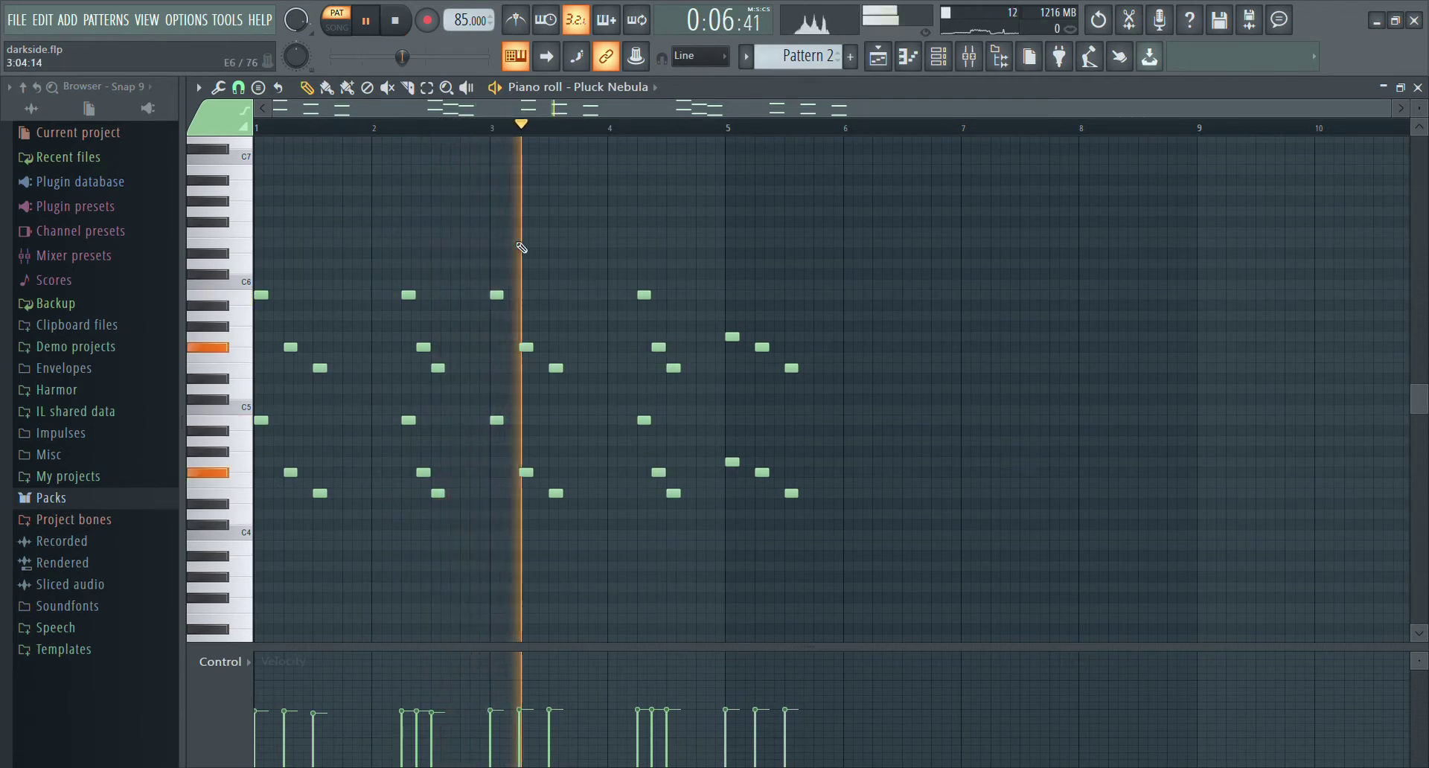
pyautogui.scroll(-1, 527, 249)
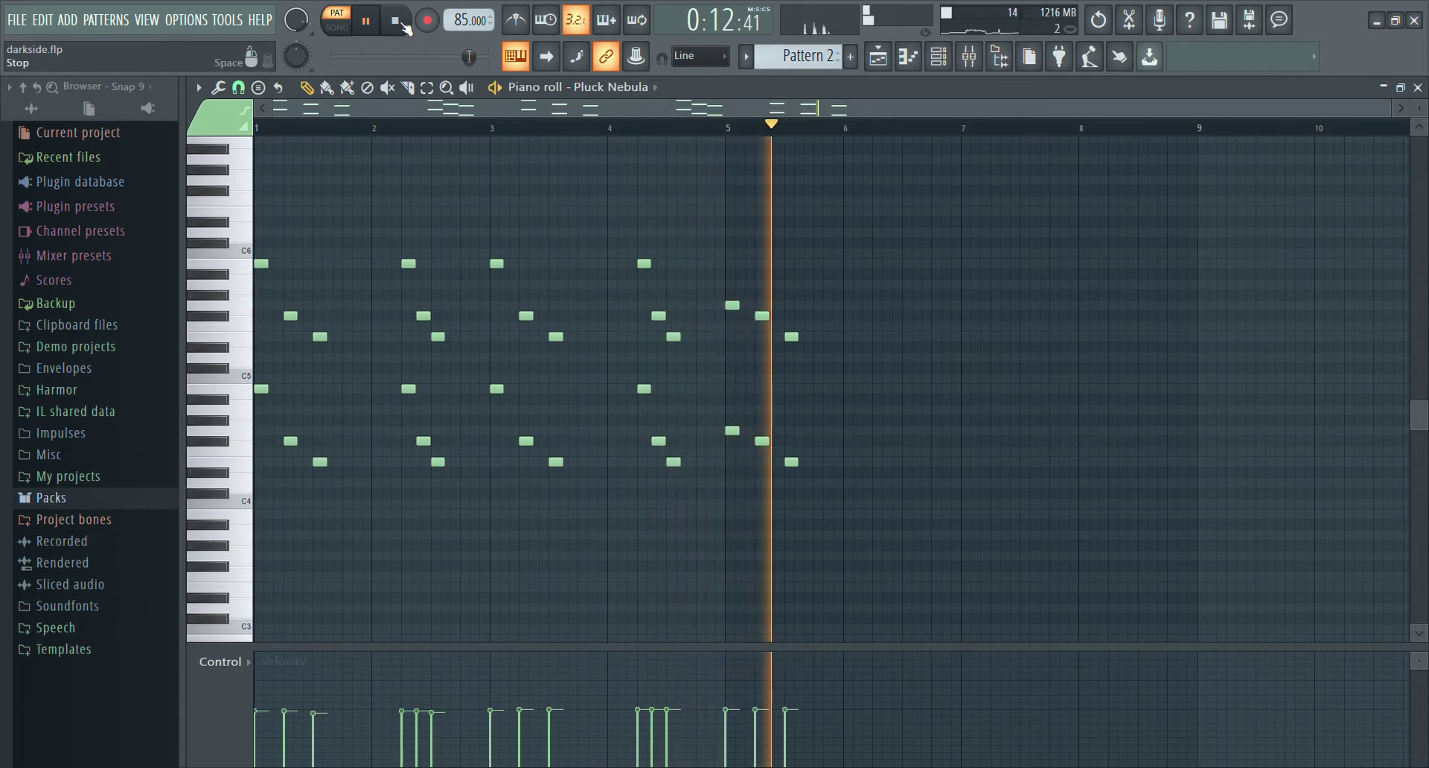
pyautogui.click(400, 23)
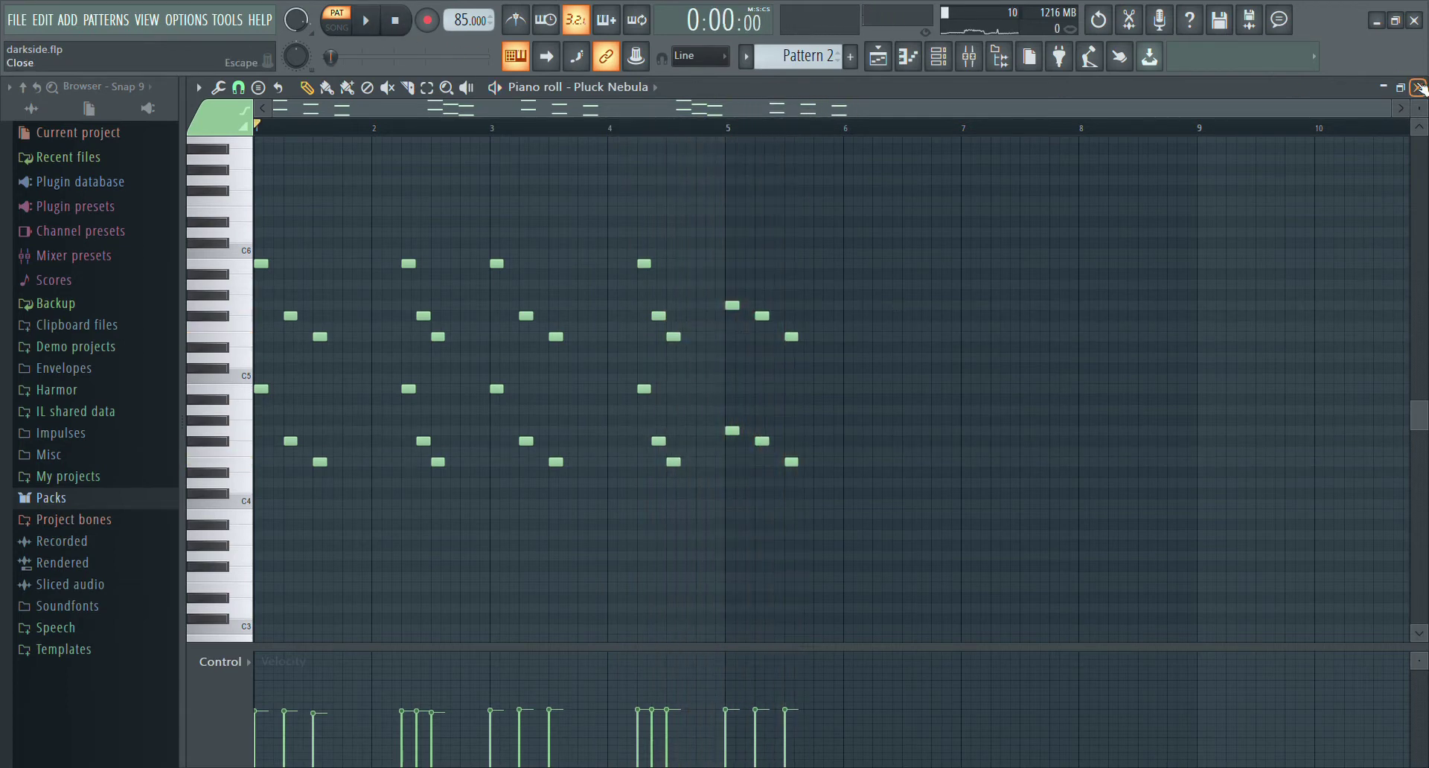
pyautogui.click(1420, 88)
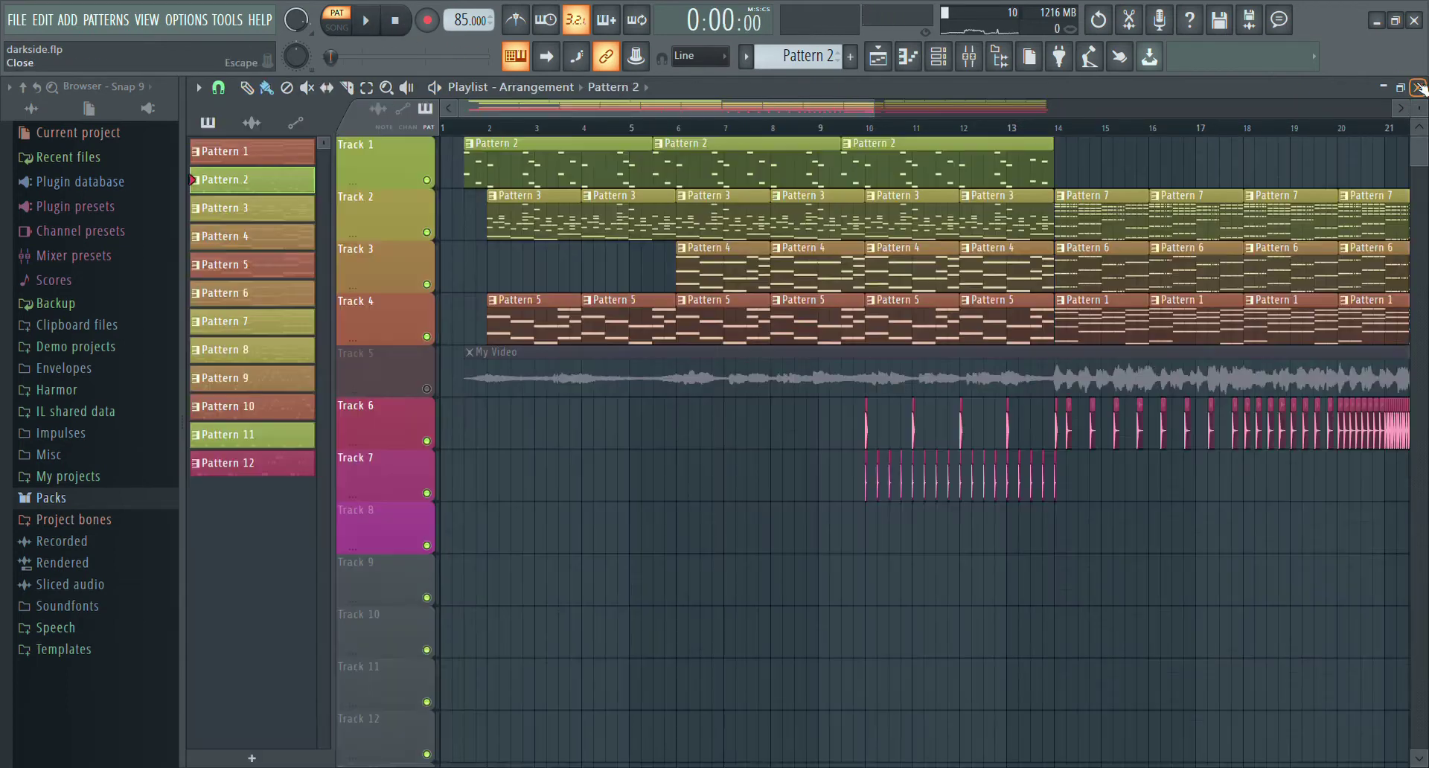
# Step: Open Pattern 3's Stage Grand notes from the playlist and play them through in the piano roll
pyautogui.doubleClick(530, 224)
pyautogui.scroll(1, 402, 186)
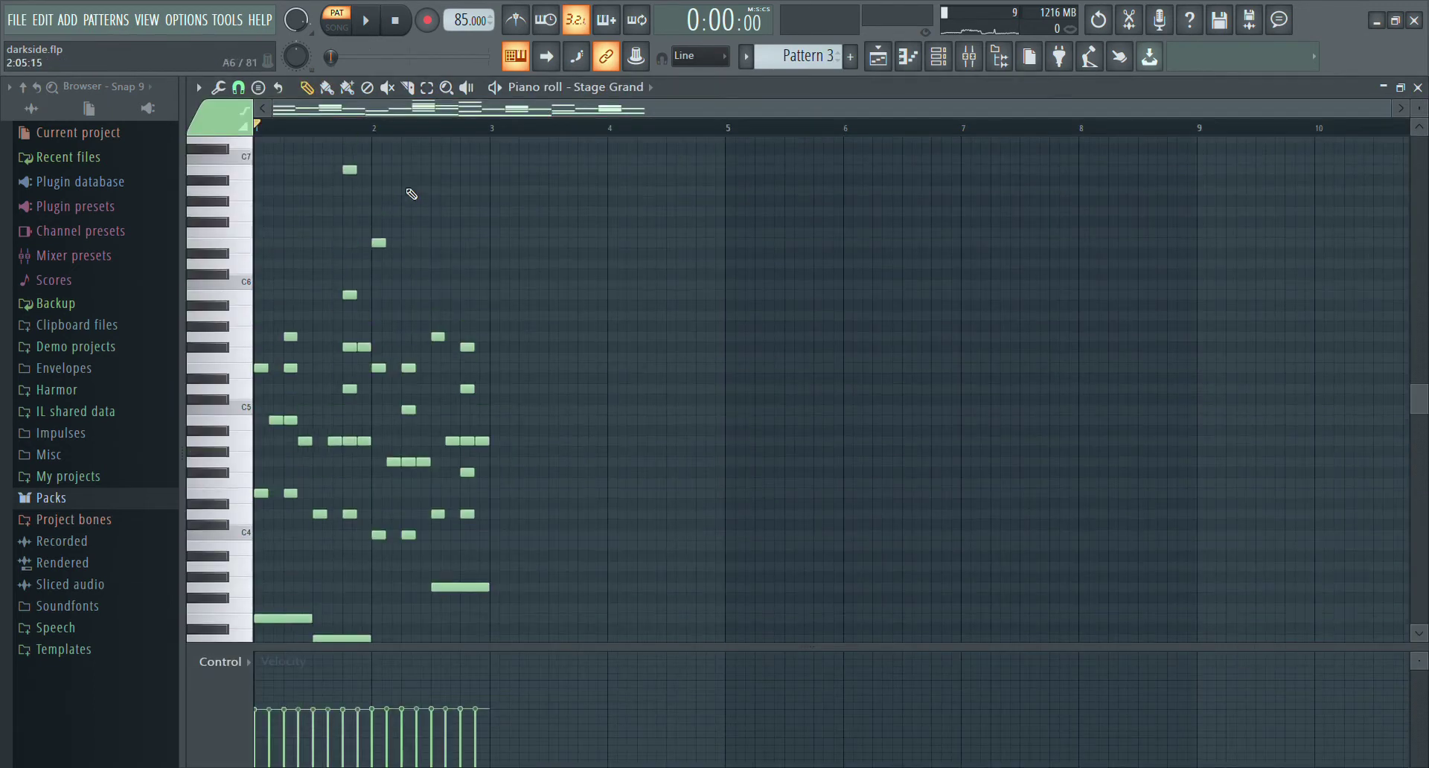
pyautogui.click(370, 20)
pyautogui.scroll(-1, 477, 216)
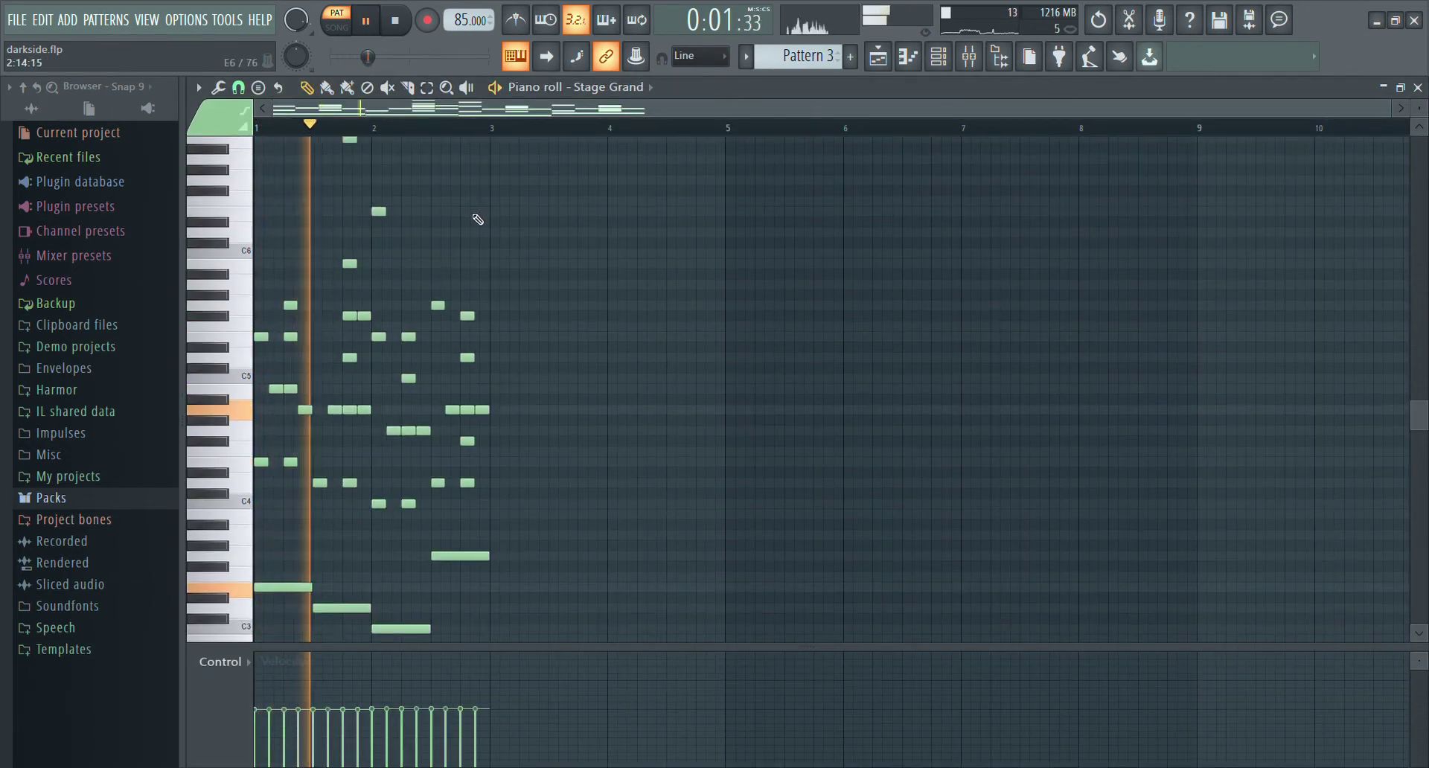
pyautogui.scroll(-1, 477, 220)
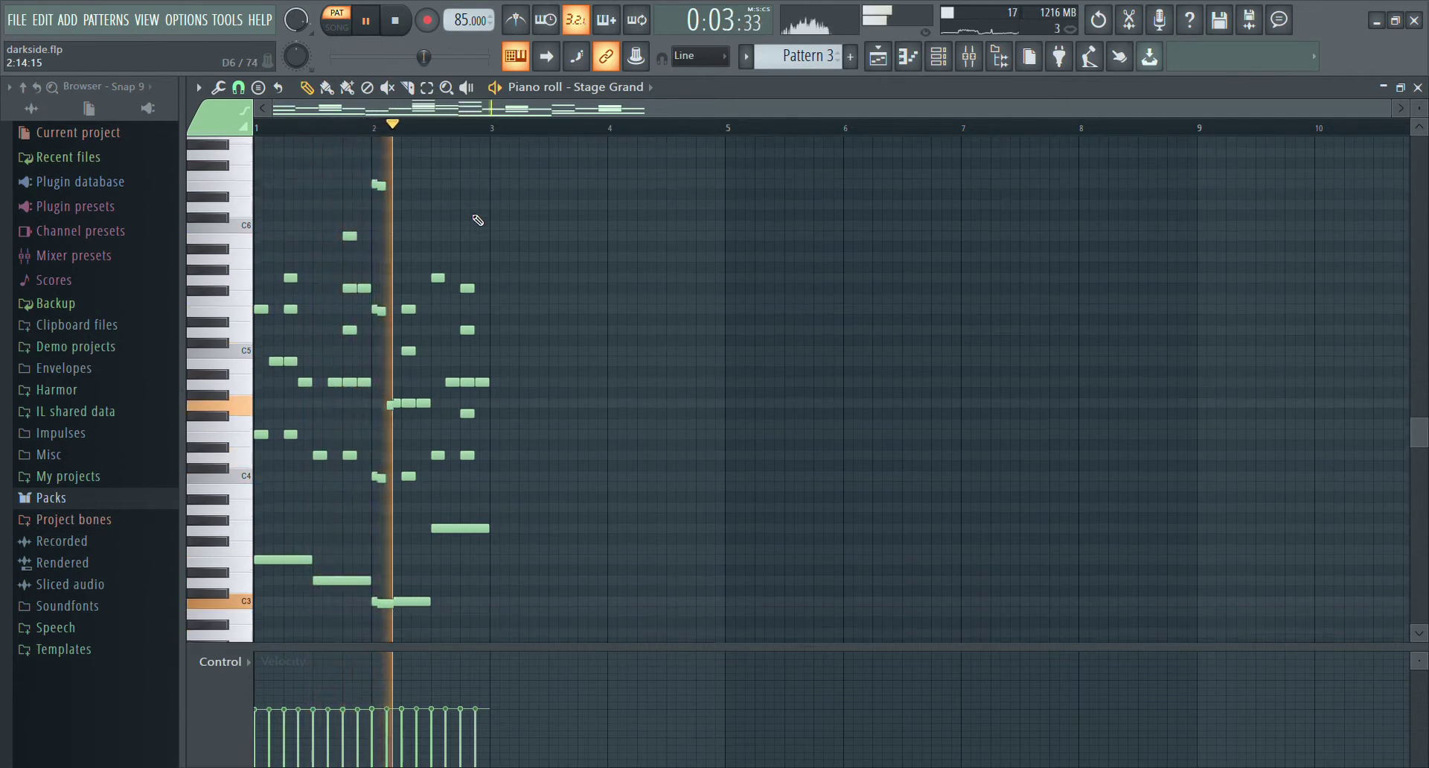
pyautogui.scroll(-1, 478, 220)
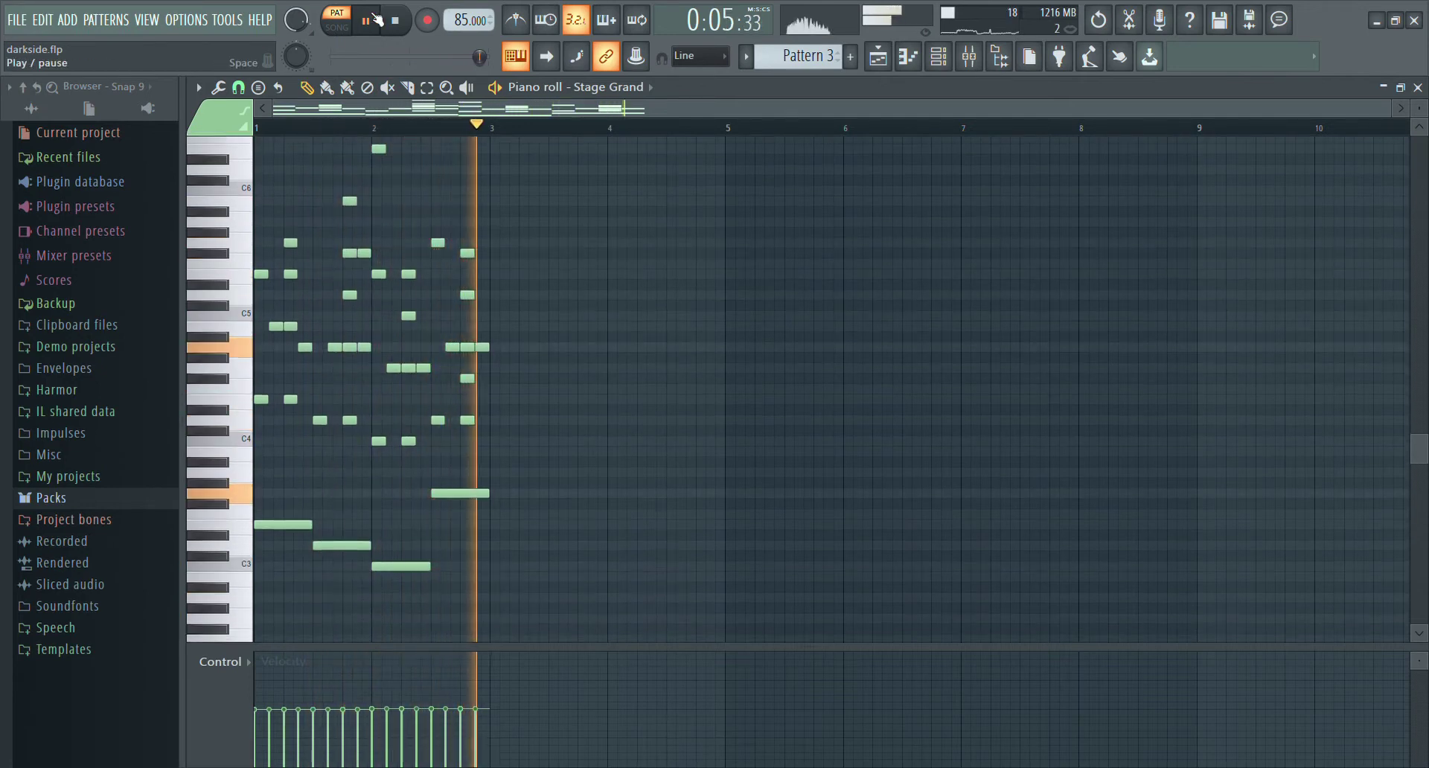
pyautogui.press('space')
# Step: View the Stage Grand instrument from the channel rack and return to the playlist
pyautogui.click(939, 65)
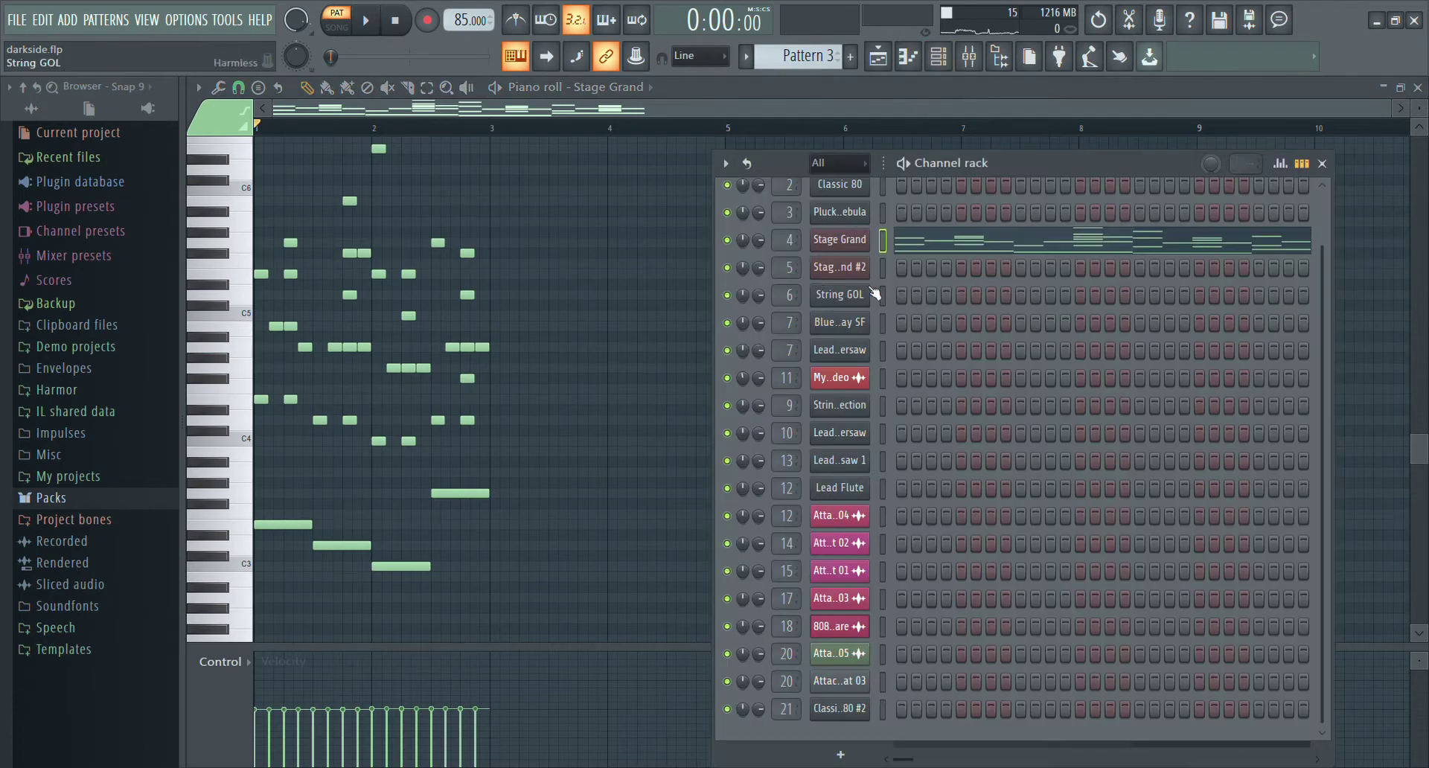
pyautogui.click(847, 241)
pyautogui.click(1228, 275)
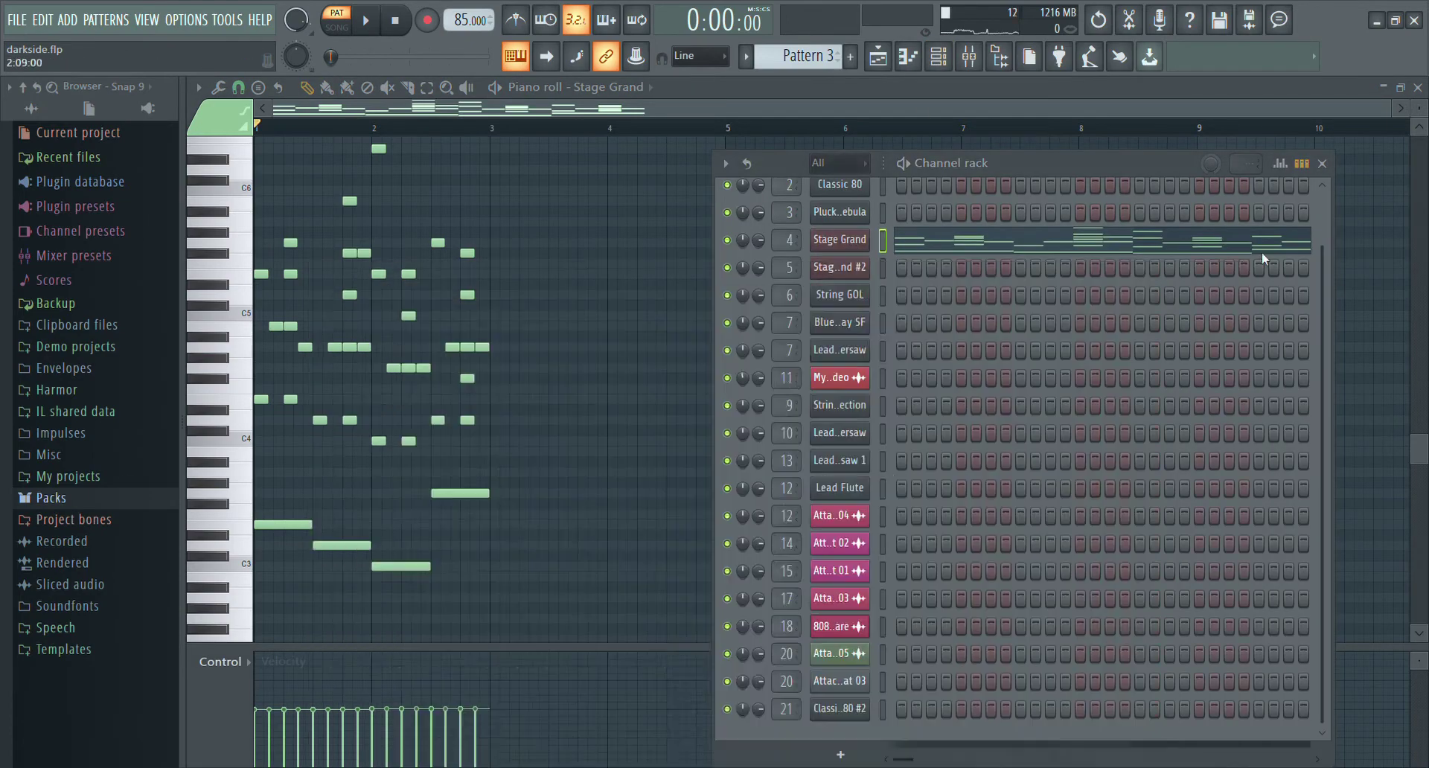
pyautogui.click(1323, 164)
pyautogui.click(1419, 88)
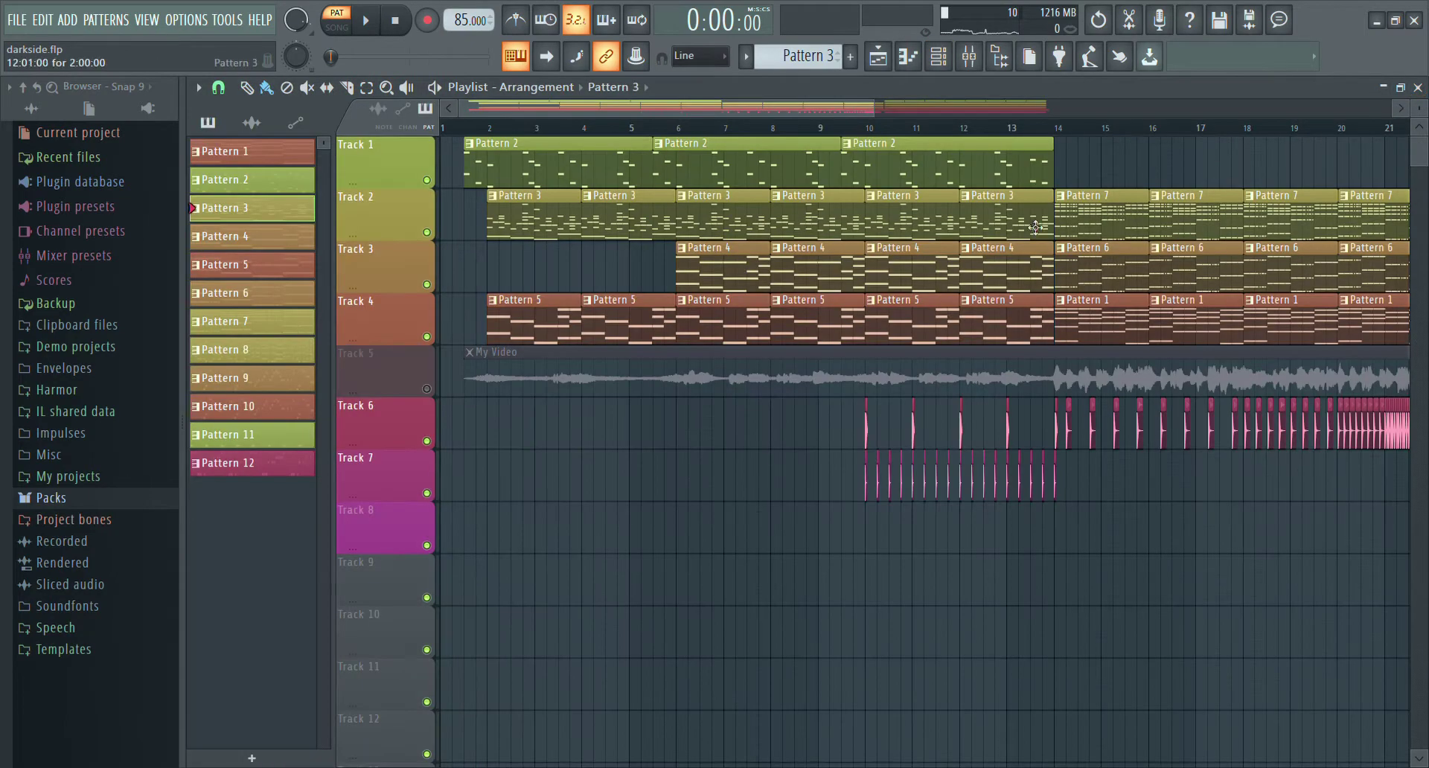
# Step: Open Pattern 5's String GOL notes from Track 4 and play part of them in the piano roll
pyautogui.doubleClick(554, 328)
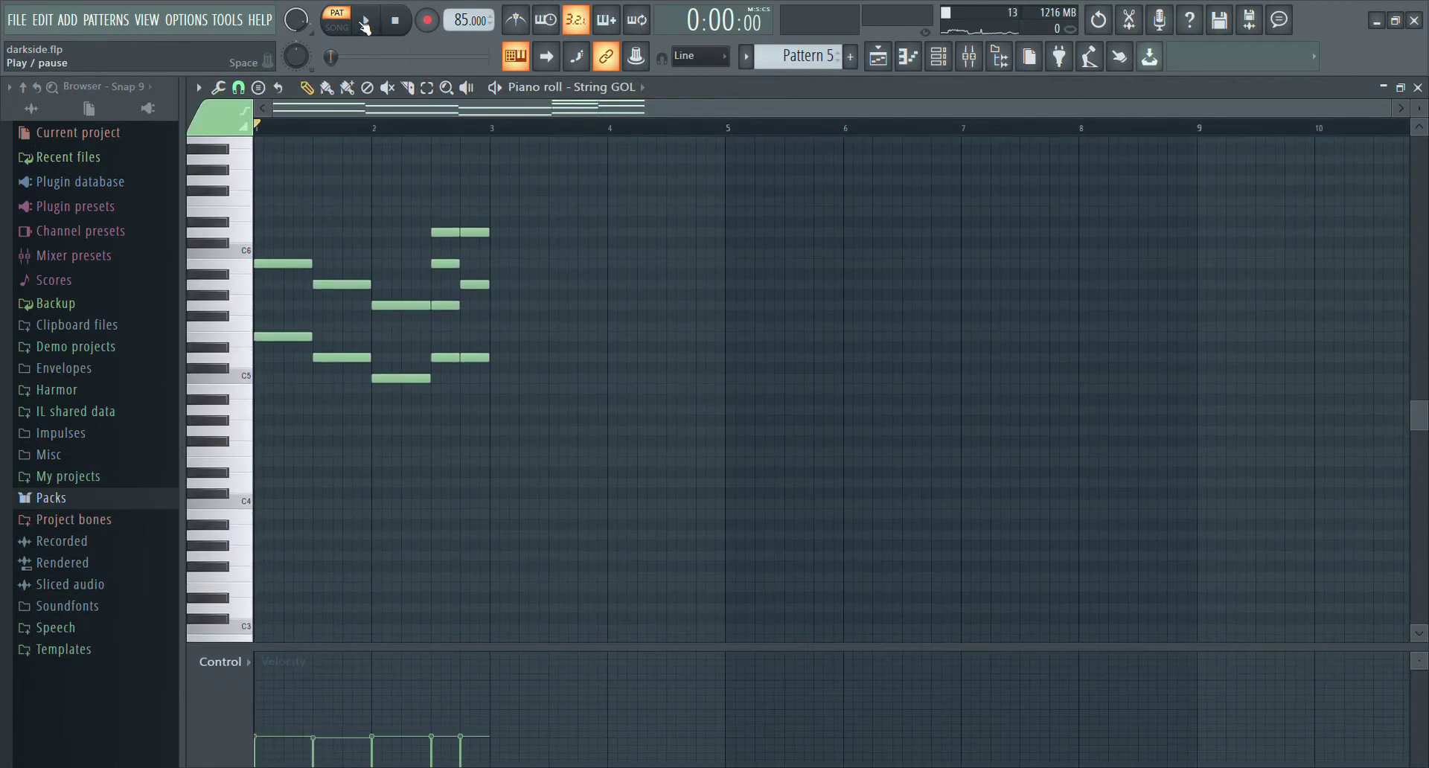
pyautogui.click(364, 22)
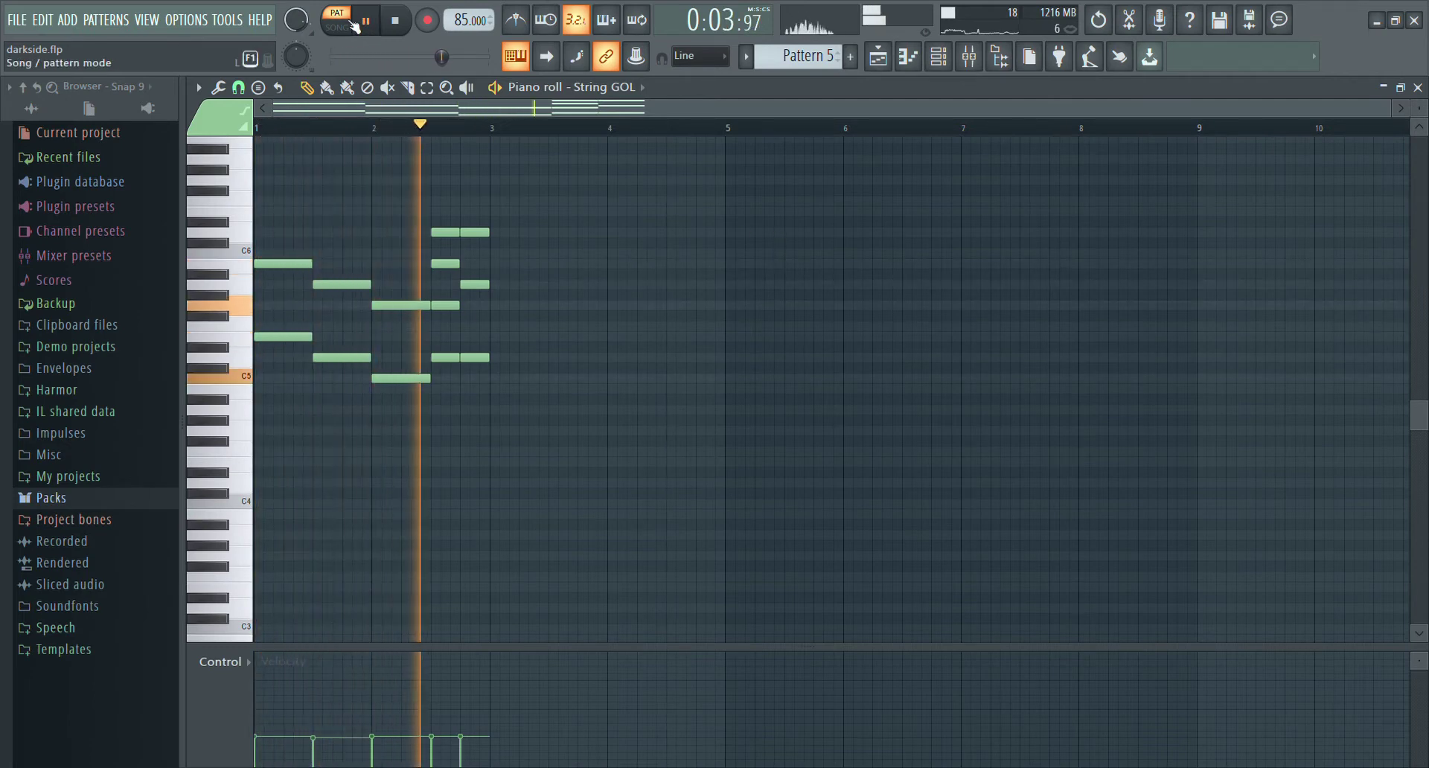
pyautogui.press('space')
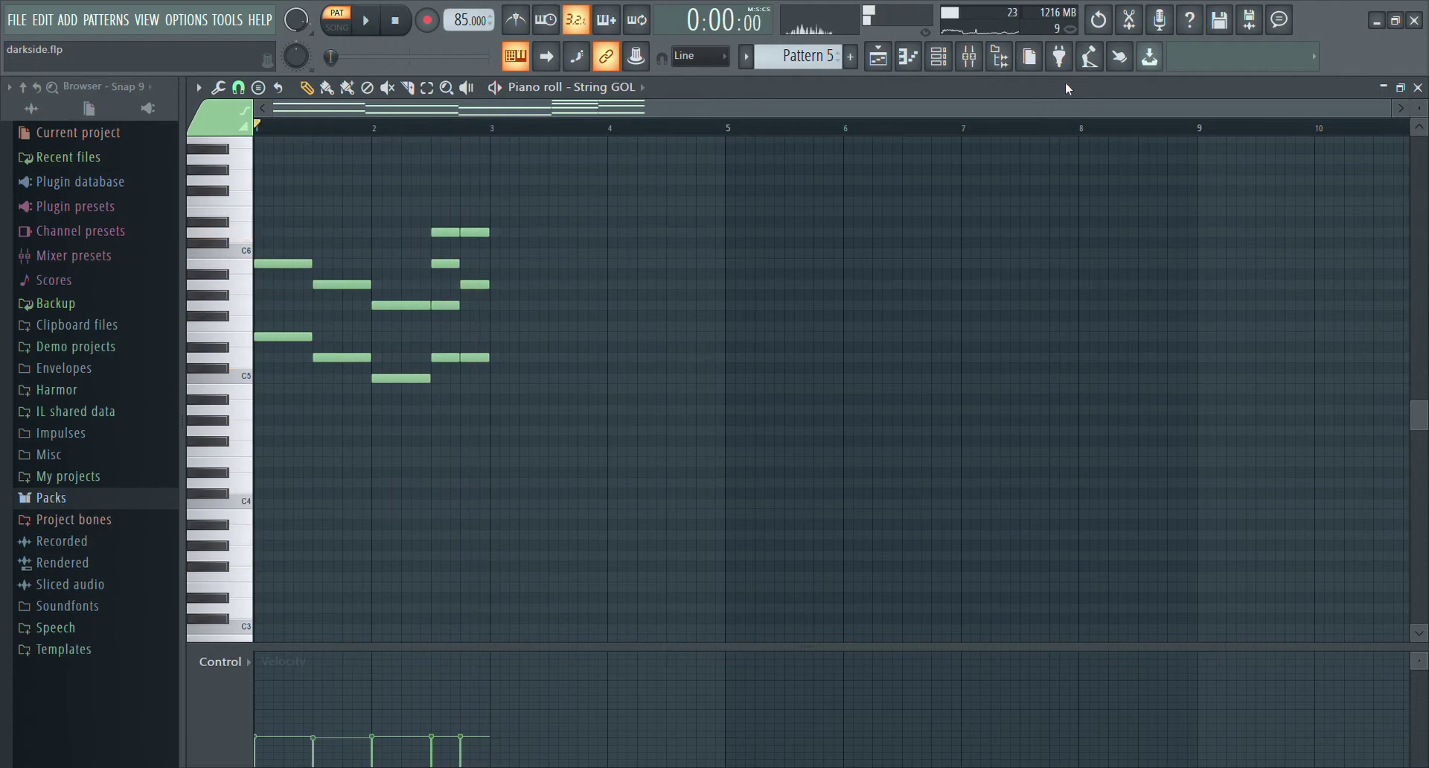
# Step: View the String GOL instrument's settings from the channel rack and return to the playlist
pyautogui.click(946, 66)
pyautogui.click(855, 292)
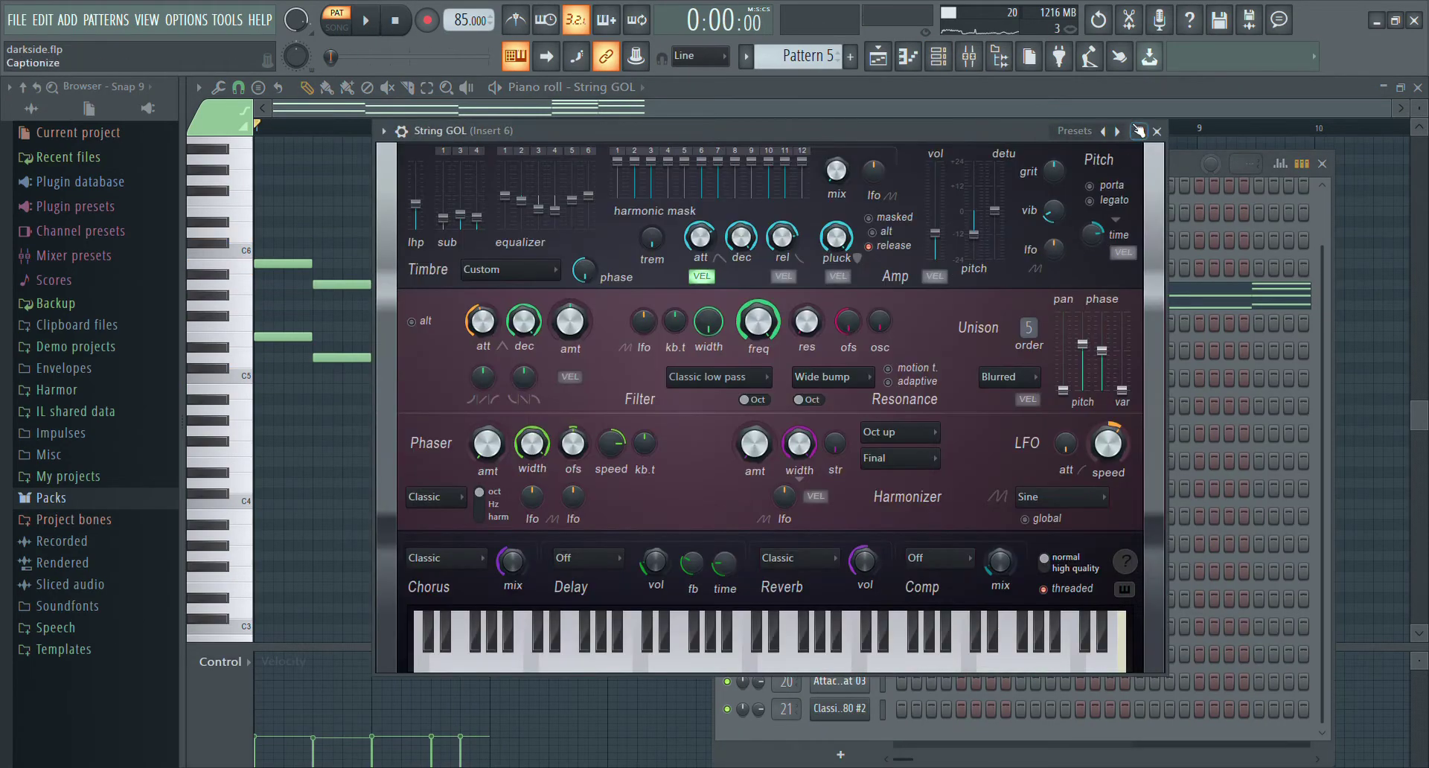
pyautogui.click(1157, 132)
pyautogui.click(1323, 164)
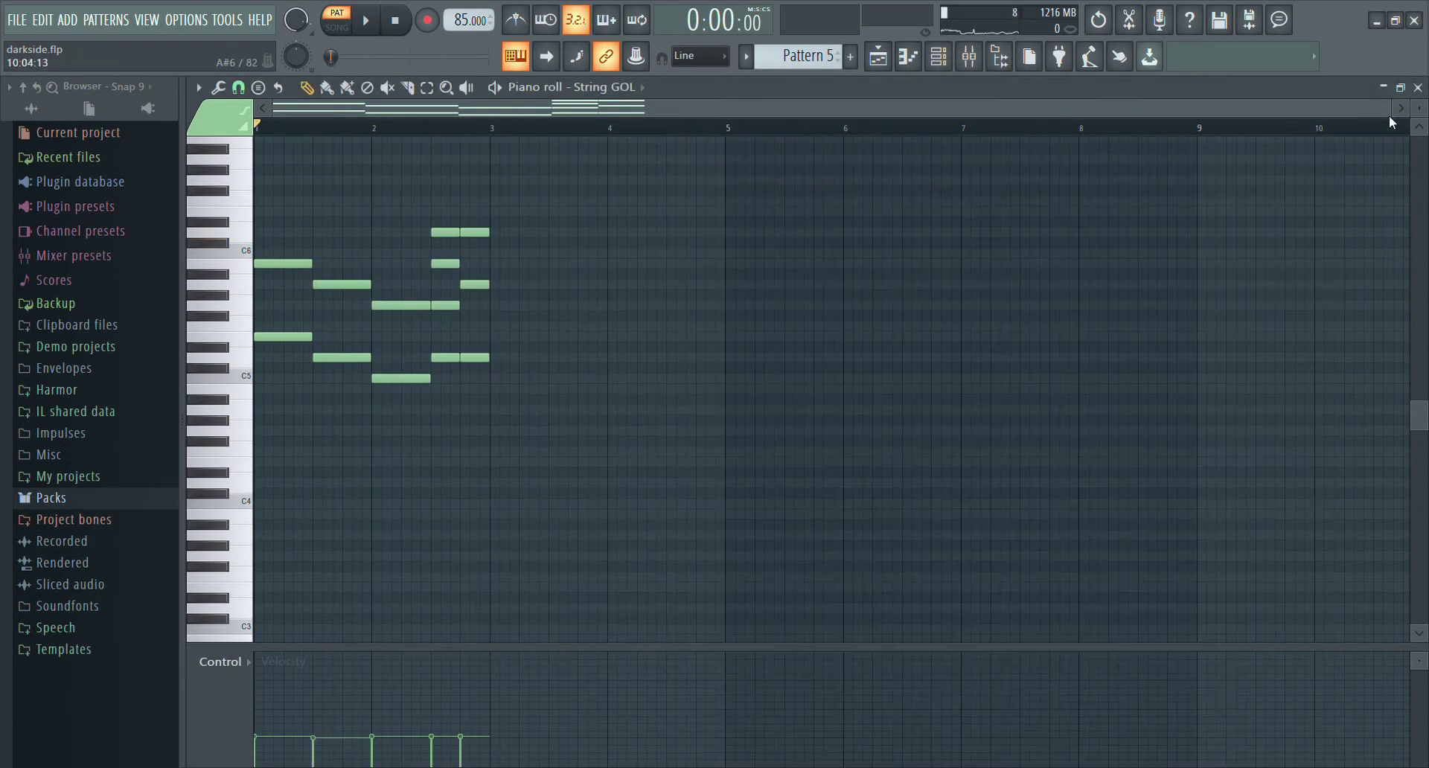
pyautogui.click(1418, 88)
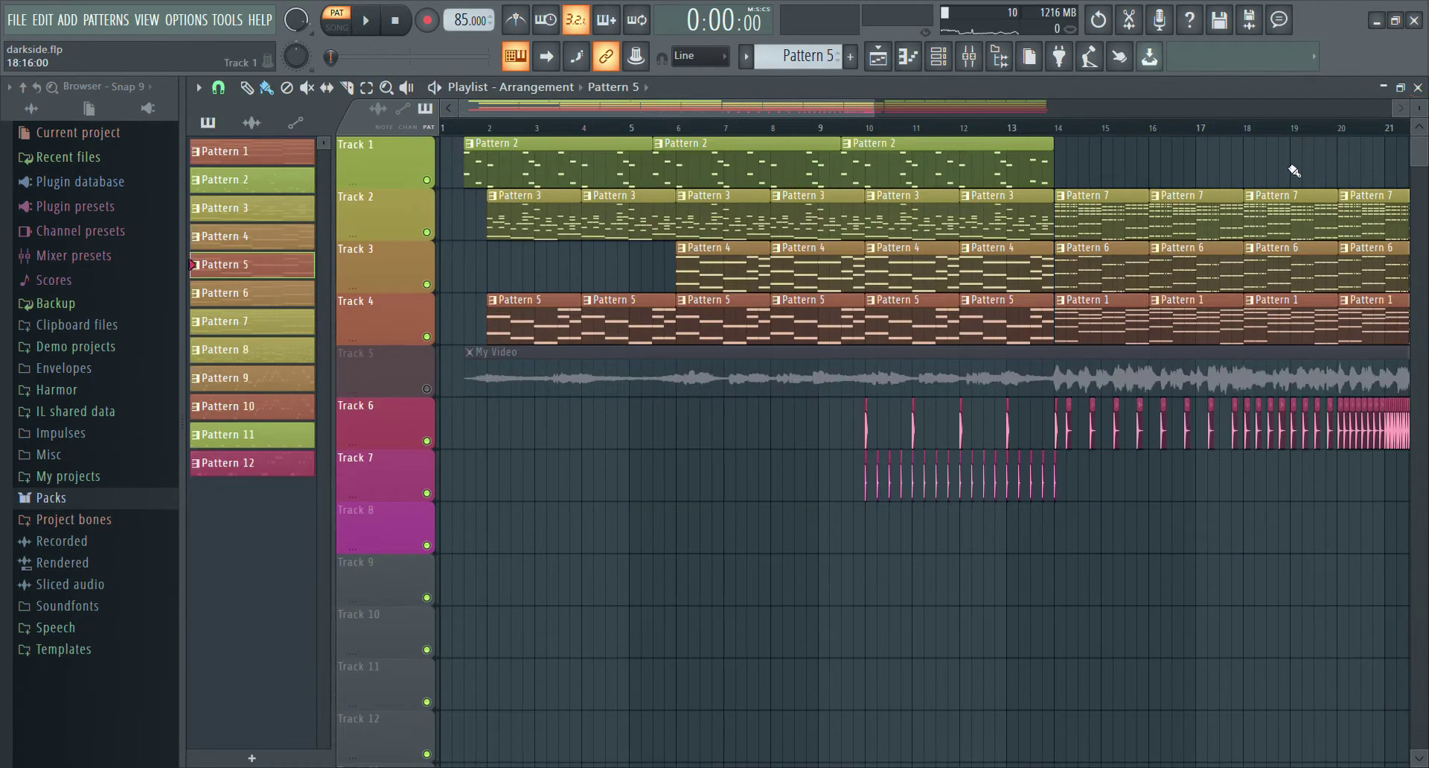
# Step: Play Pattern 4's Stage Grand #2 chords while viewing the instrument's settings, stop playback, and return to the playlist
pyautogui.doubleClick(726, 272)
pyautogui.press('space')
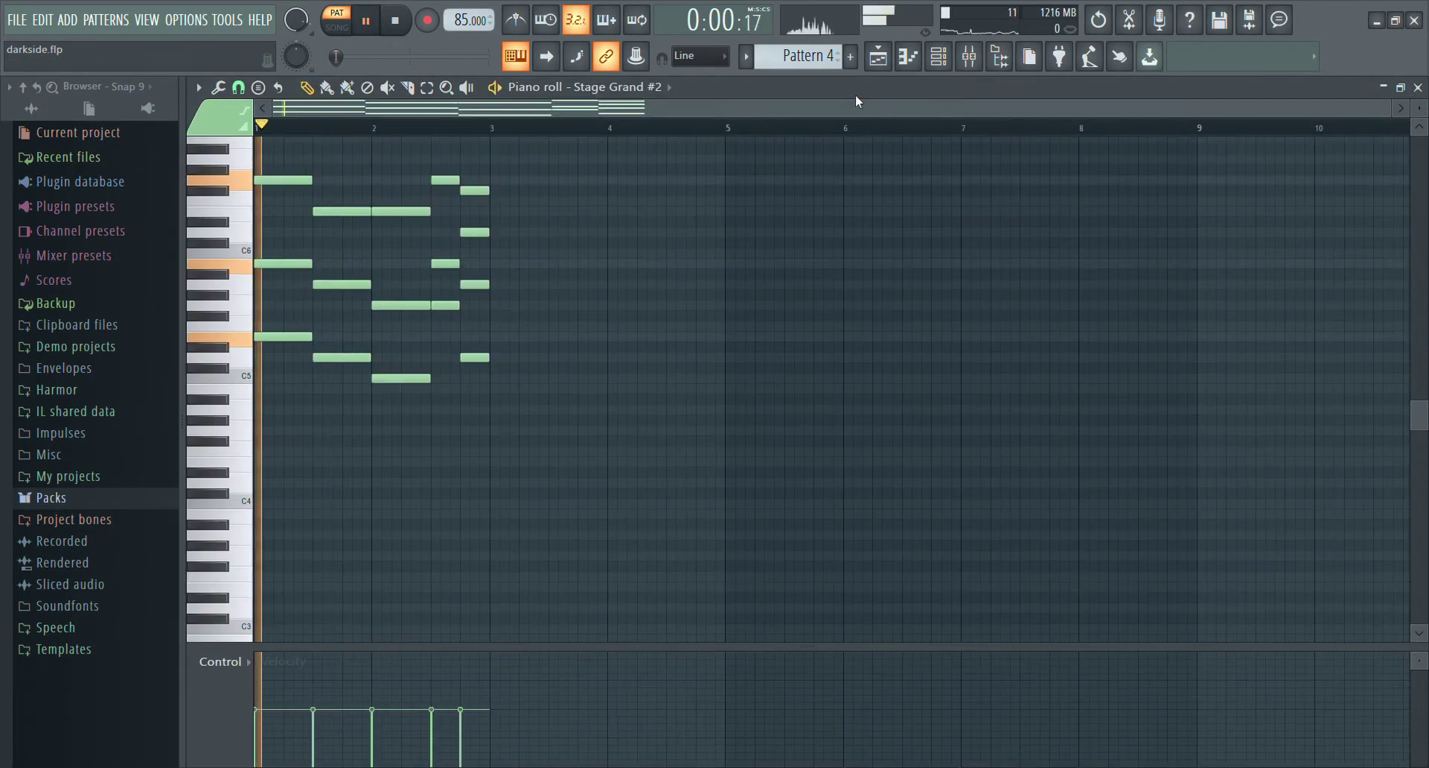
pyautogui.press('F6')
pyautogui.click(832, 269)
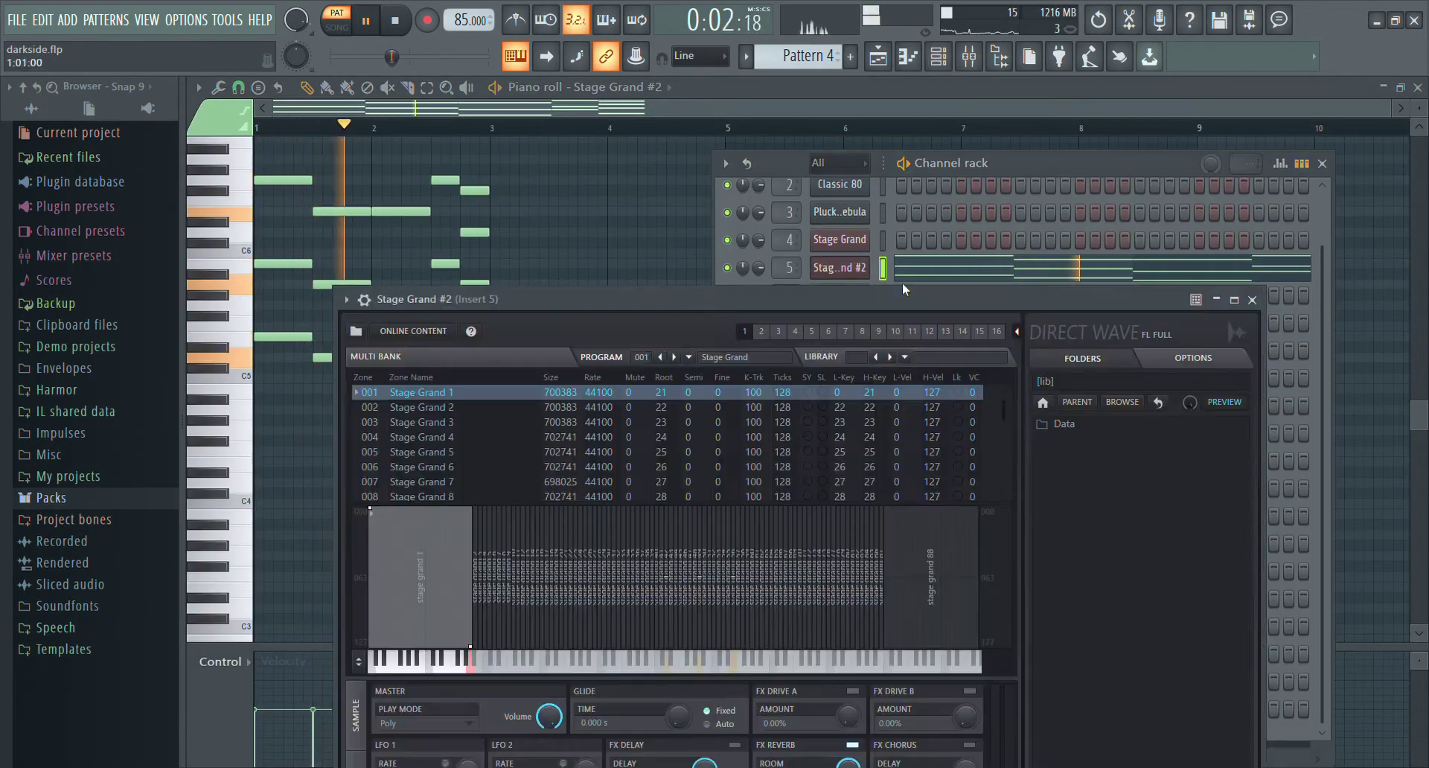
pyautogui.click(1252, 300)
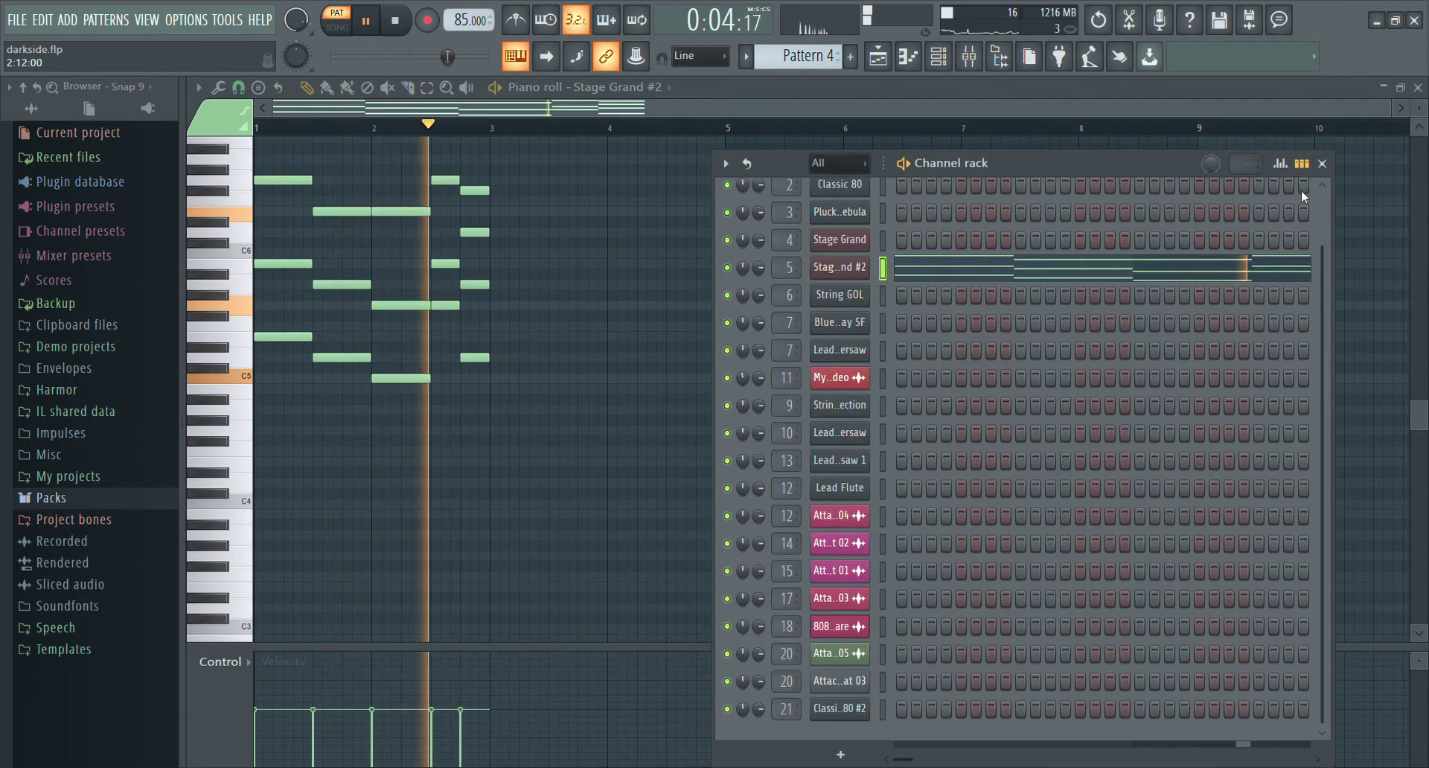
pyautogui.click(1323, 164)
pyautogui.click(396, 21)
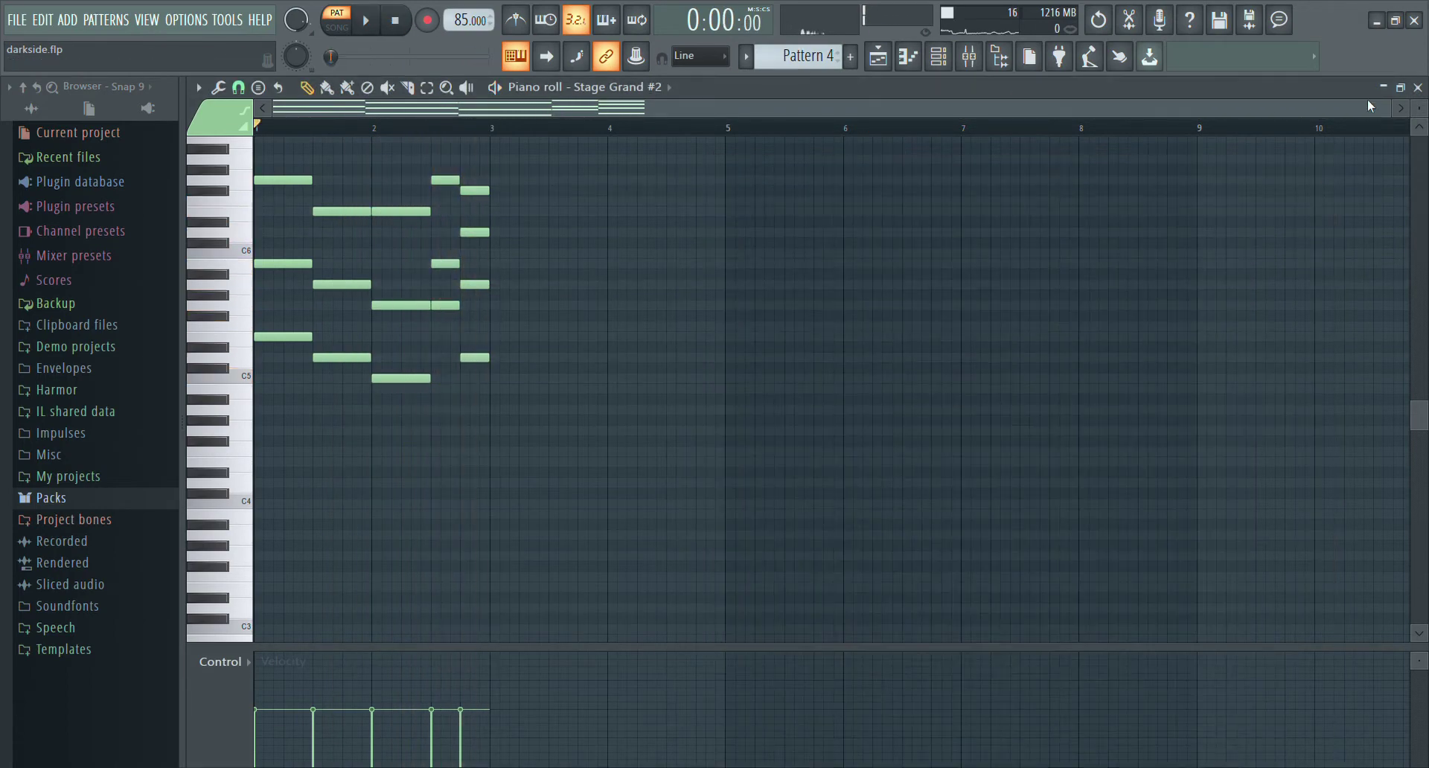
pyautogui.click(1418, 88)
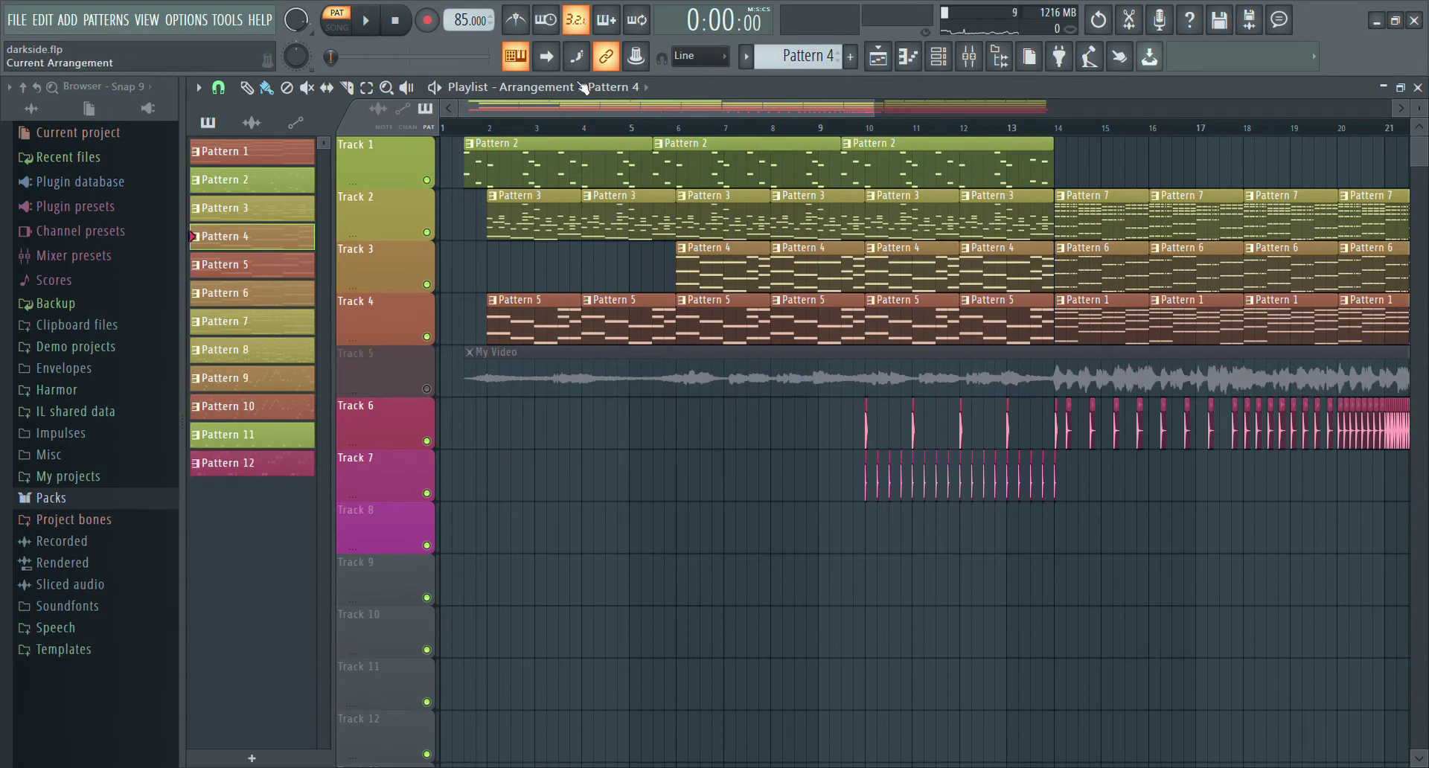
# Step: Open Pattern 7's Lead Clean Supersaw notes from Track 2 and play part of them in the piano roll
pyautogui.moveTo(701, 110); pyautogui.dragTo(828, 118)
pyautogui.doubleClick(825, 234)
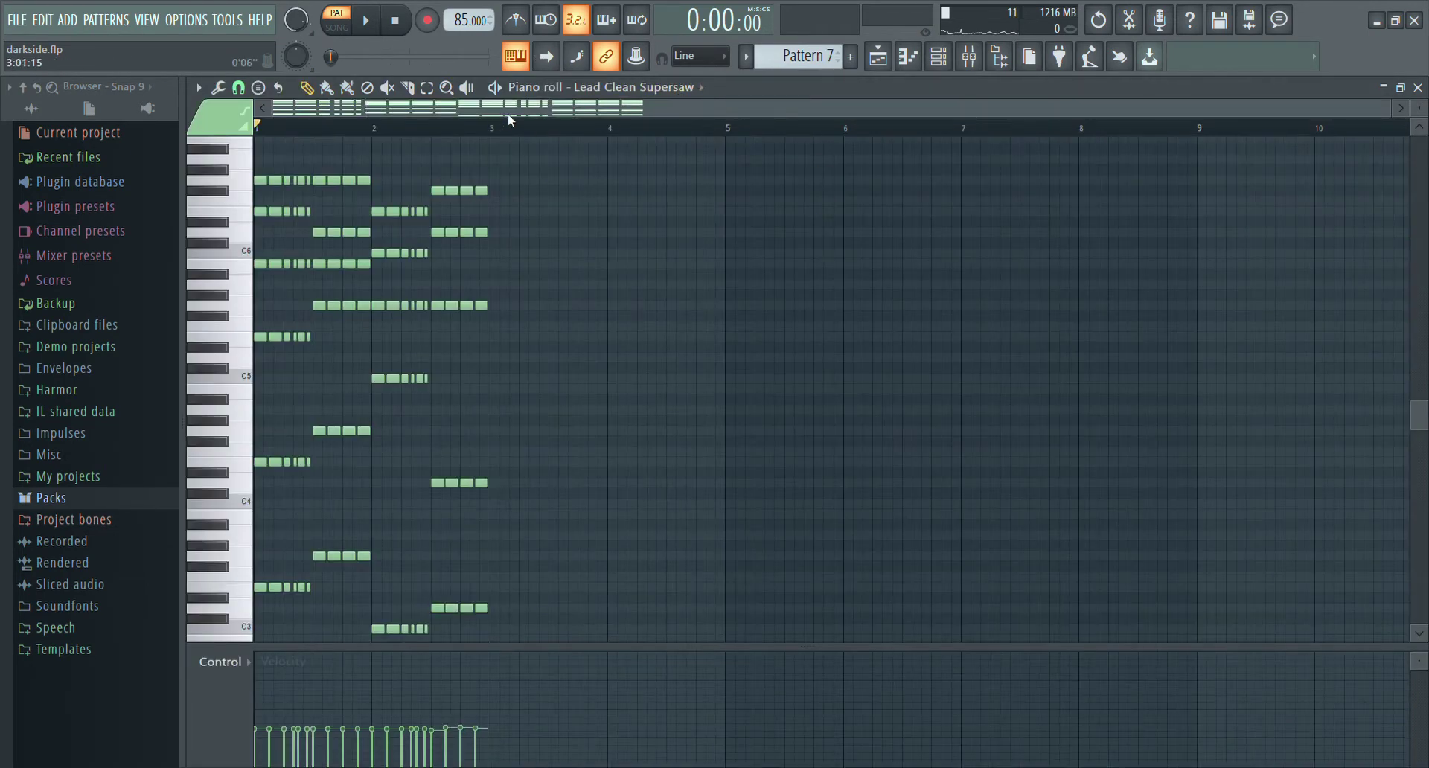
pyautogui.scroll(2, 420, 140)
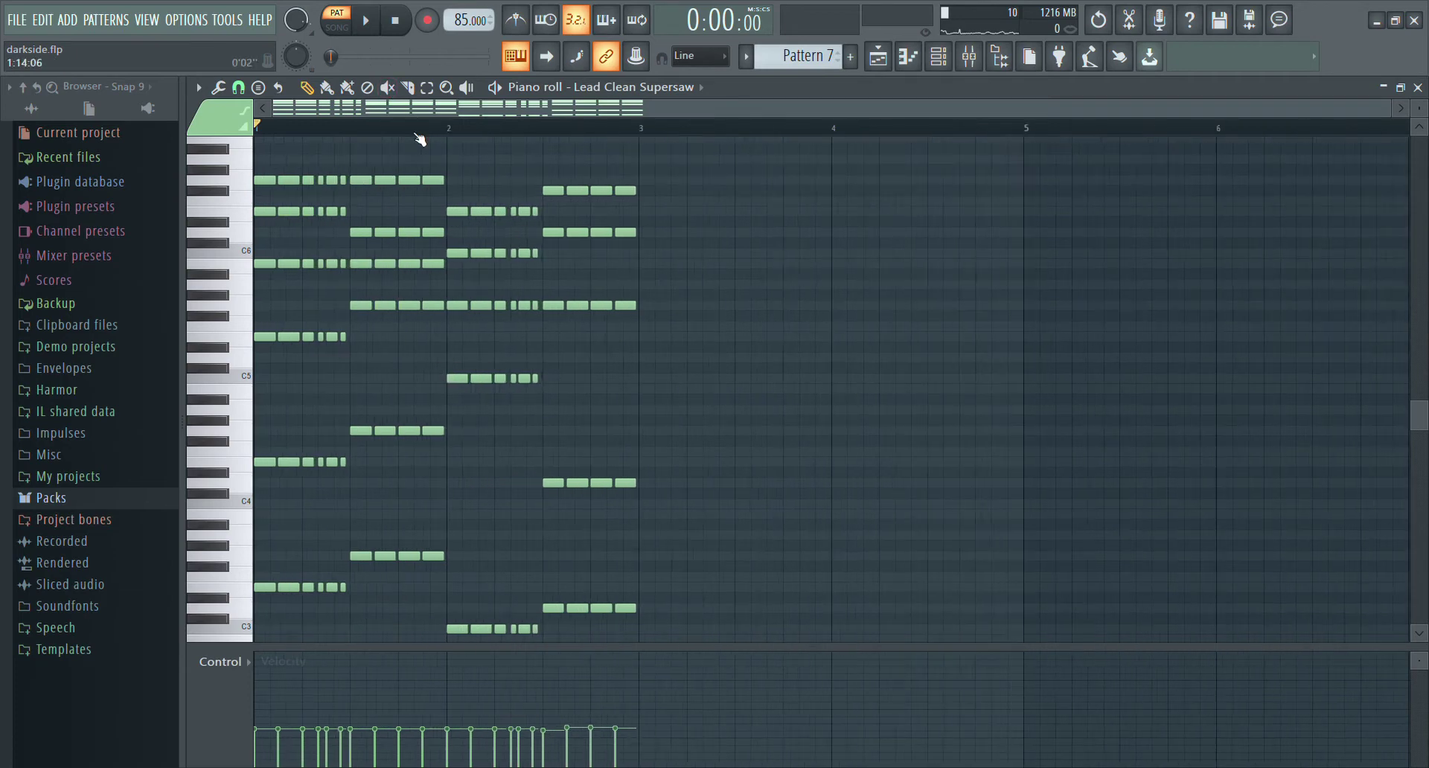
pyautogui.scroll(-1, 432, 157)
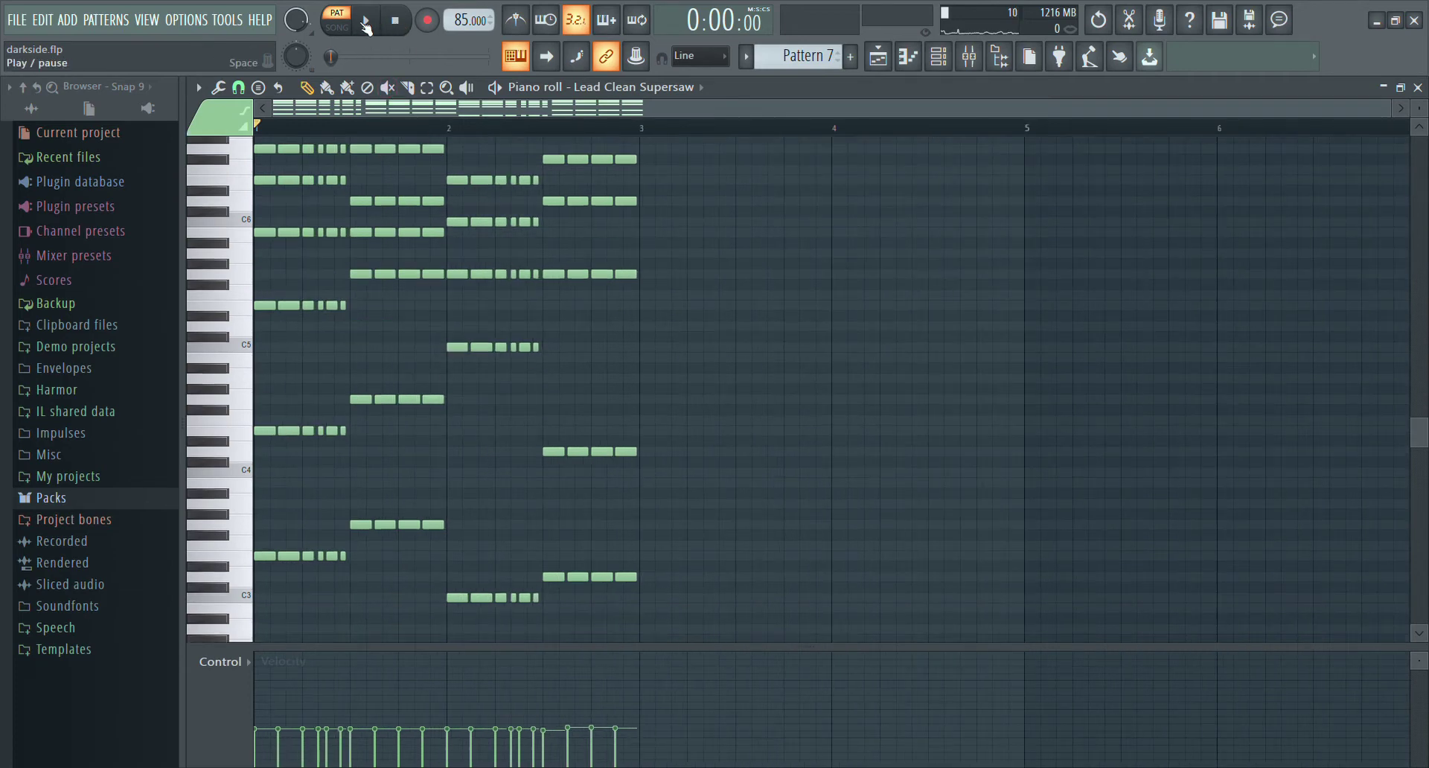
pyautogui.click(364, 28)
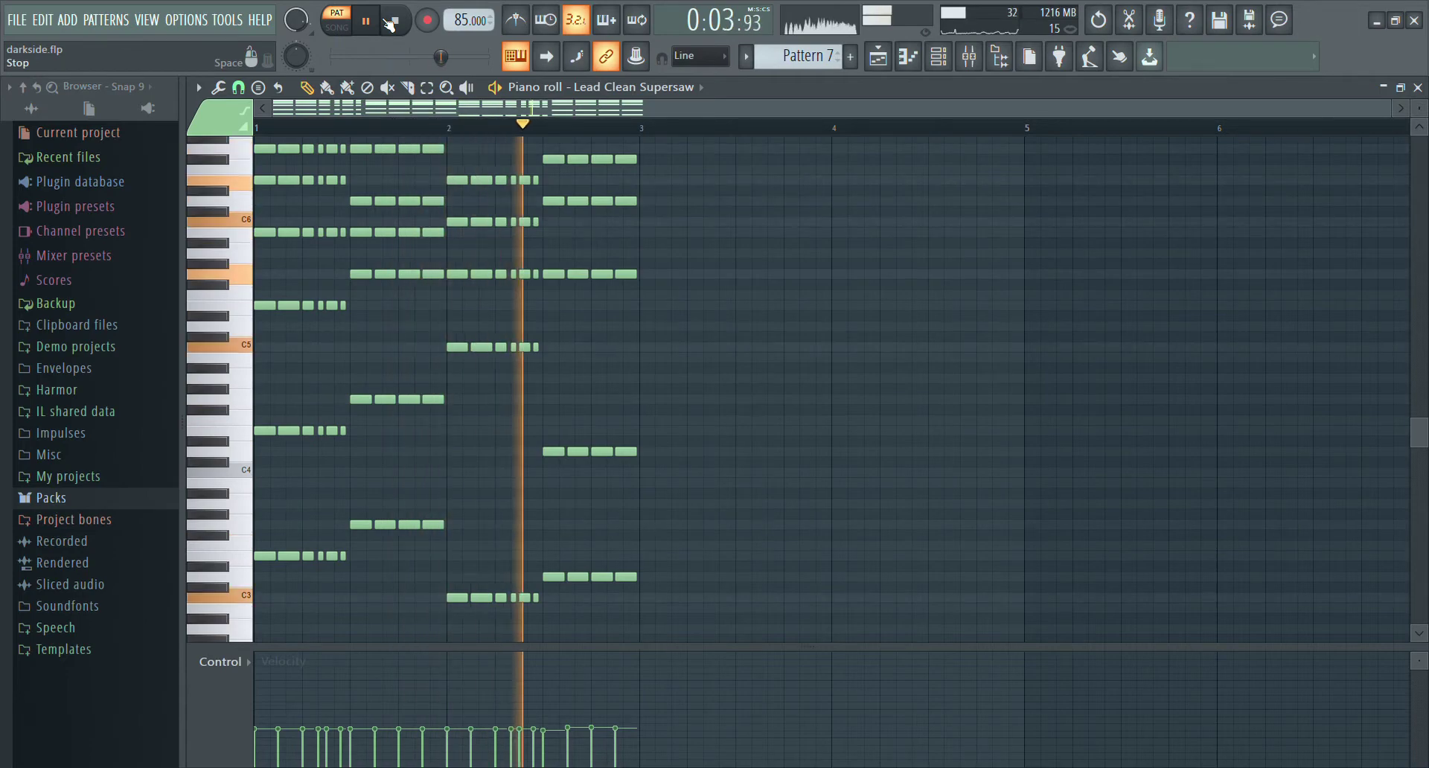
pyautogui.click(392, 21)
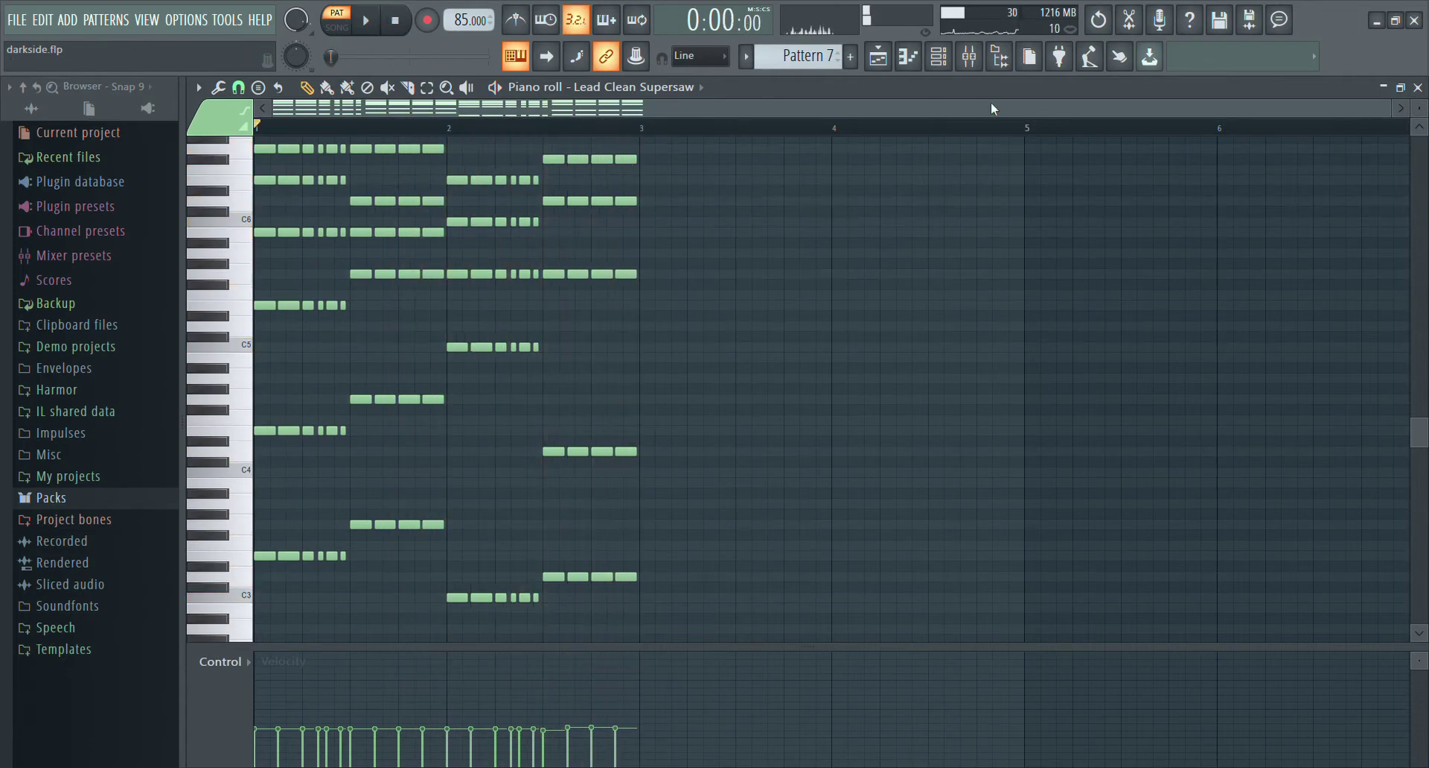
# Step: View the Lead Clean Supersaw instrument's settings from the channel rack and return to the playlist
pyautogui.click(968, 59)
pyautogui.click(968, 61)
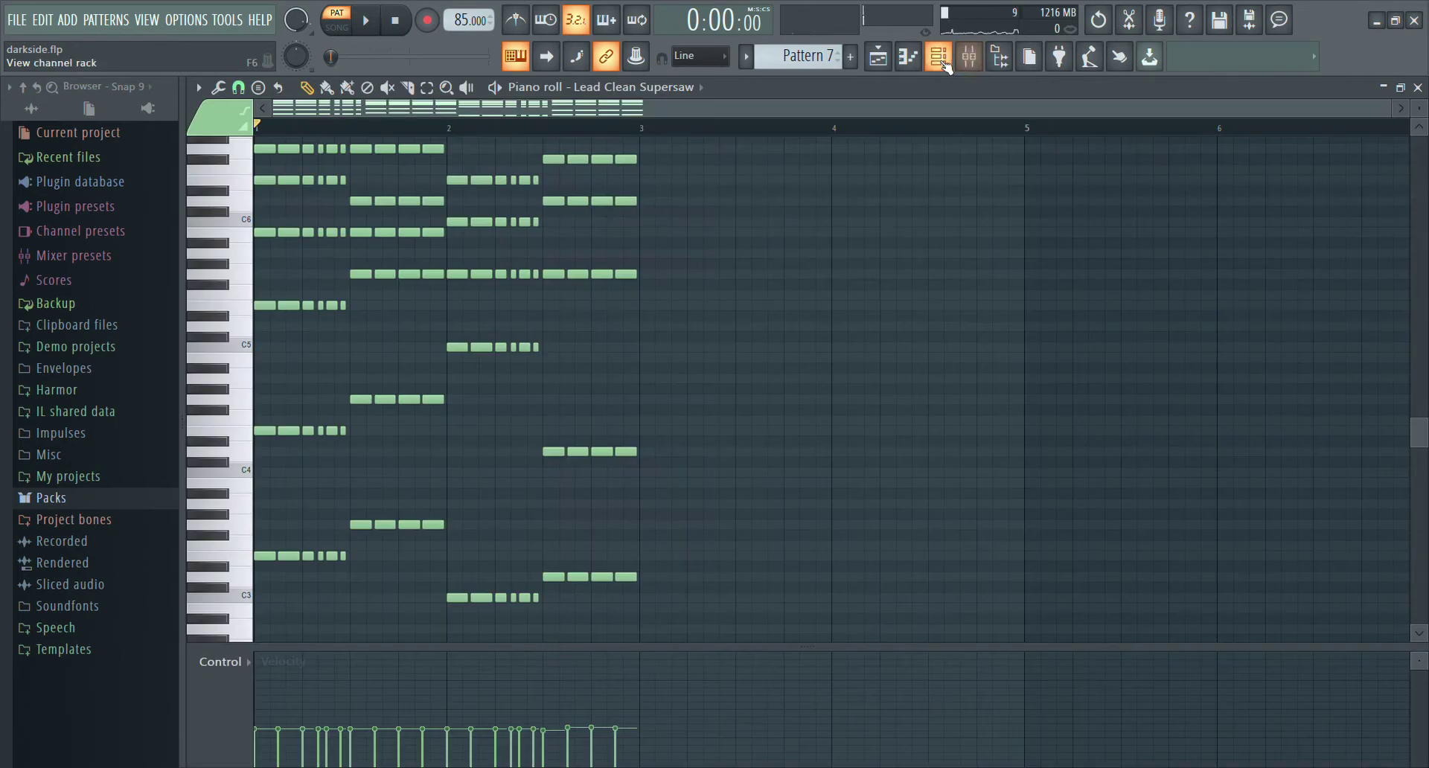
pyautogui.click(941, 61)
pyautogui.click(840, 350)
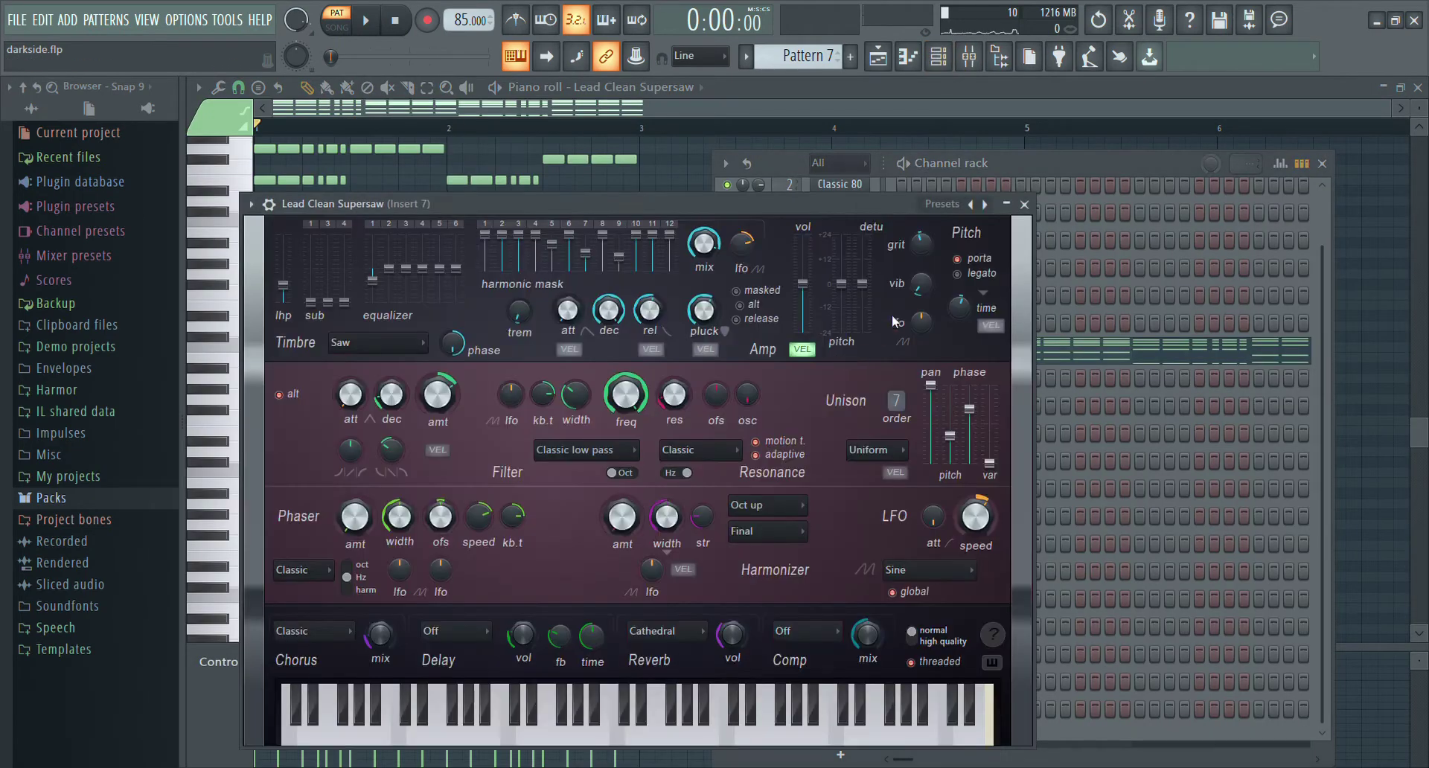
pyautogui.click(1024, 205)
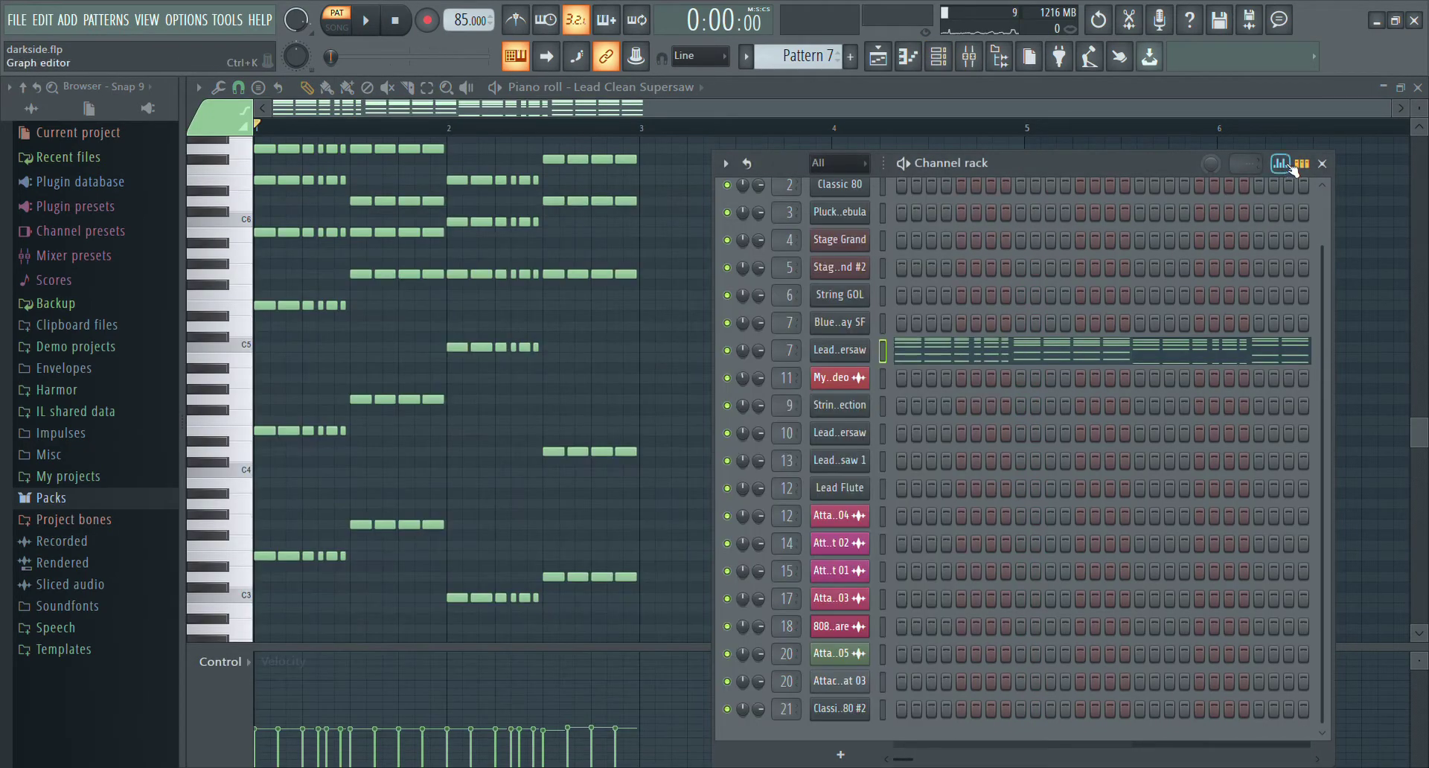
pyautogui.click(1322, 164)
pyautogui.press('F5')
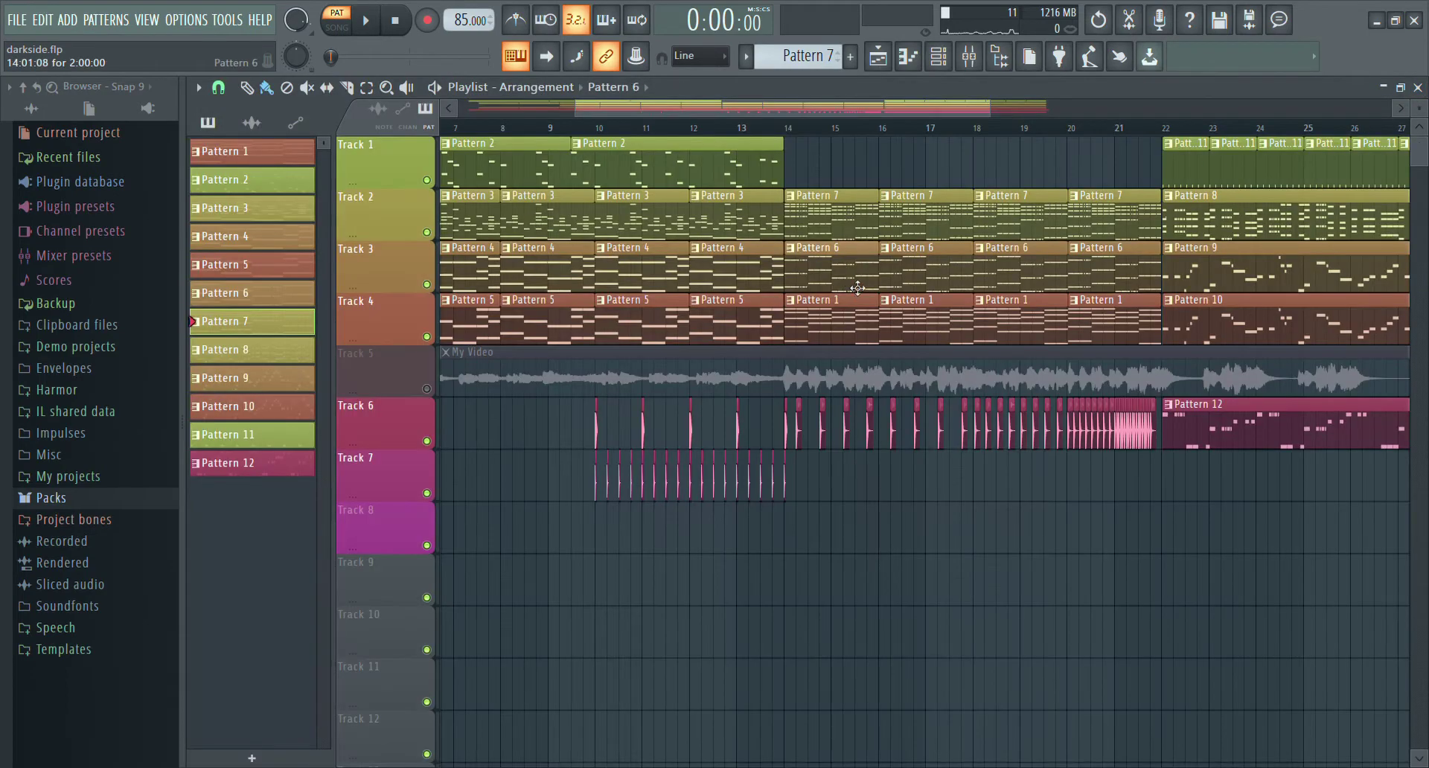
# Step: Open Pattern 6's Blue Sunday SF notes from Track 3 and play them in the piano roll, stopping near the end
pyautogui.doubleClick(858, 288)
pyautogui.moveTo(556, 112); pyautogui.dragTo(253, 47)
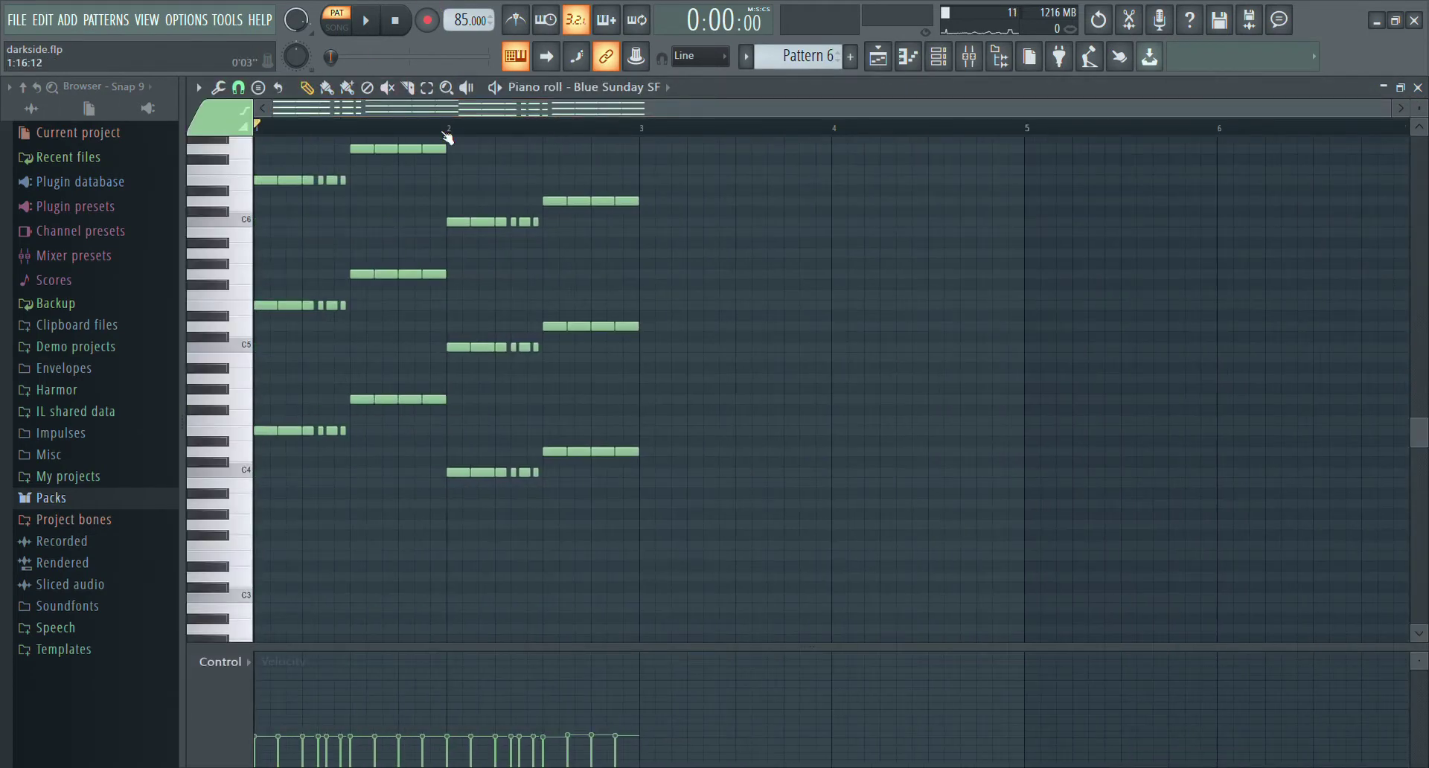
pyautogui.scroll(1, 439, 149)
pyautogui.scroll(1, 479, 125)
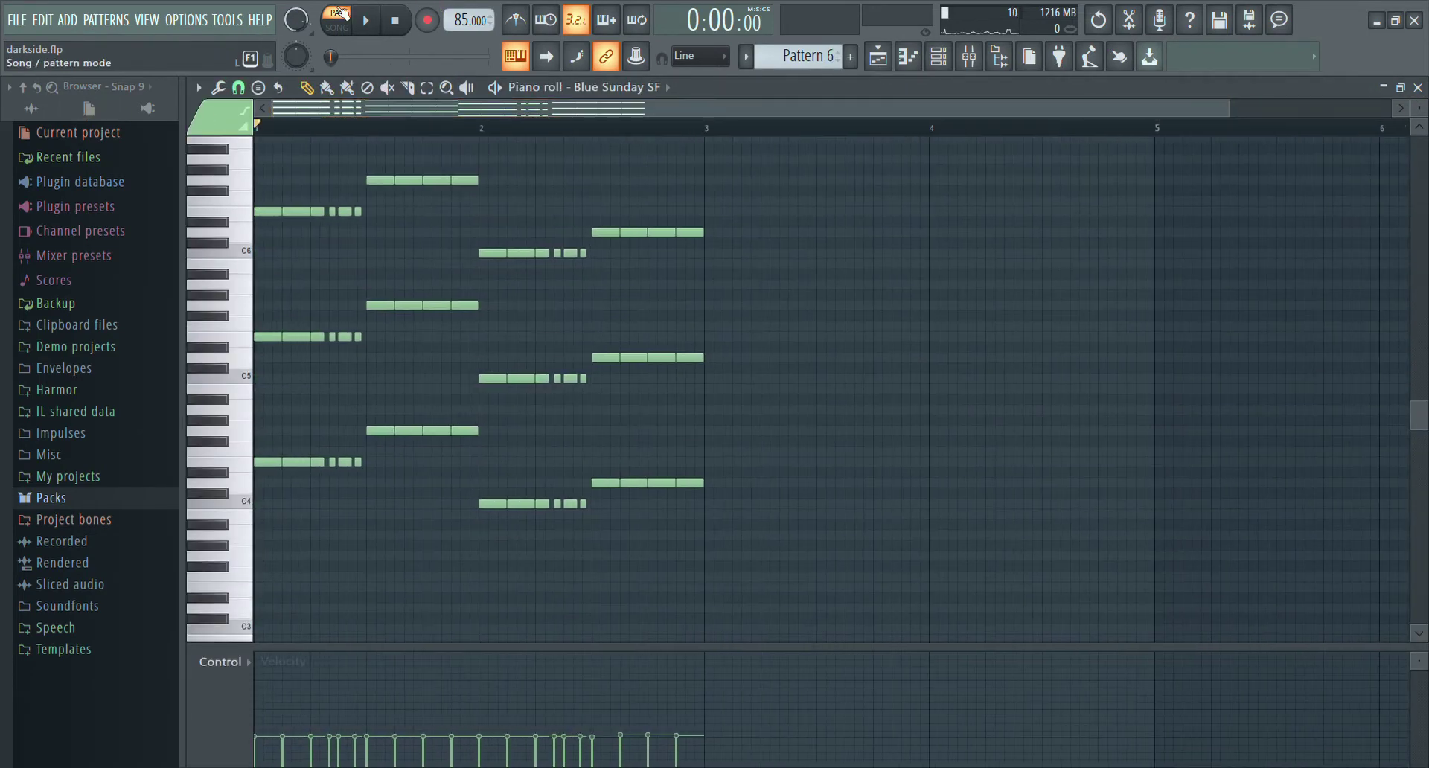
pyautogui.click(364, 21)
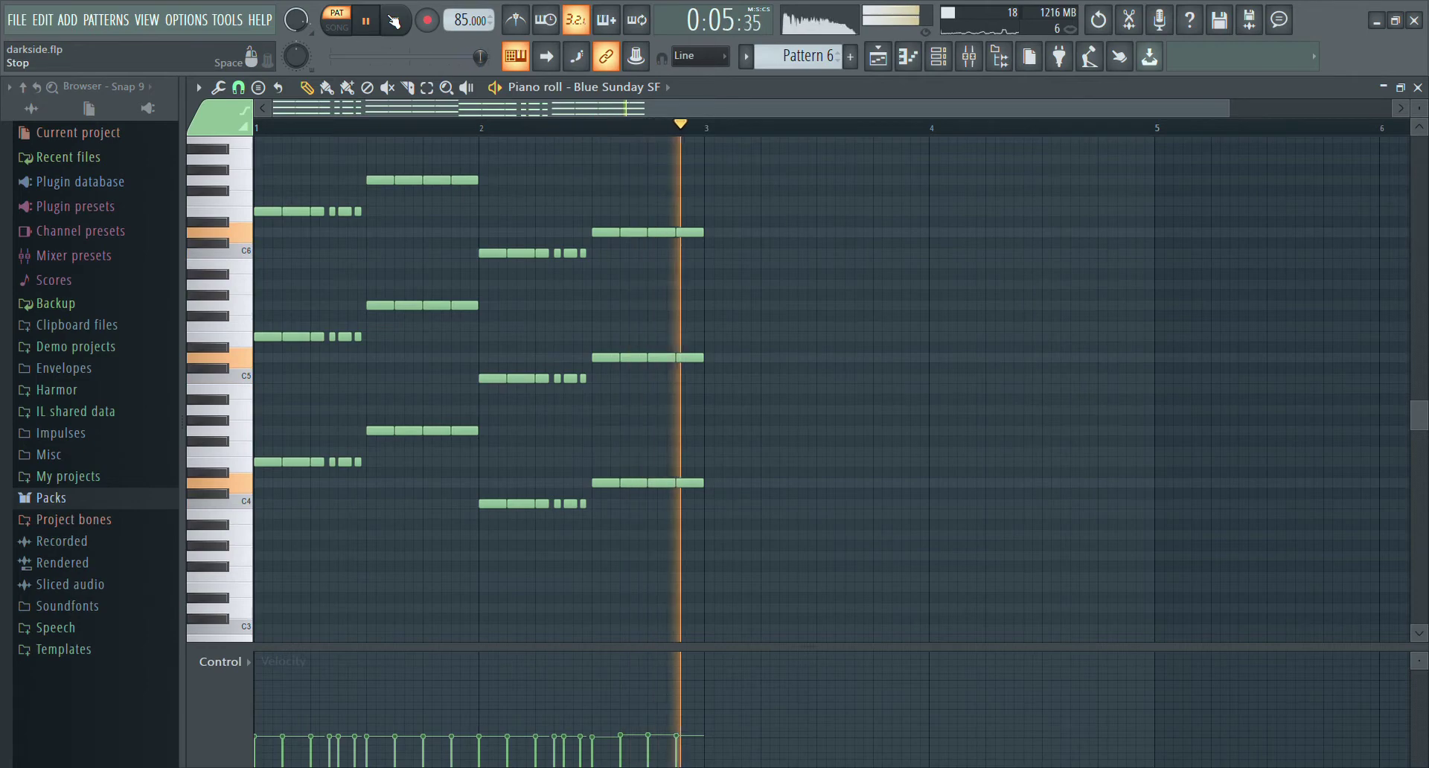
pyautogui.click(393, 20)
# Step: View the Blue Sunday SF instrument's settings from the channel rack and return to the playlist
pyautogui.click(940, 66)
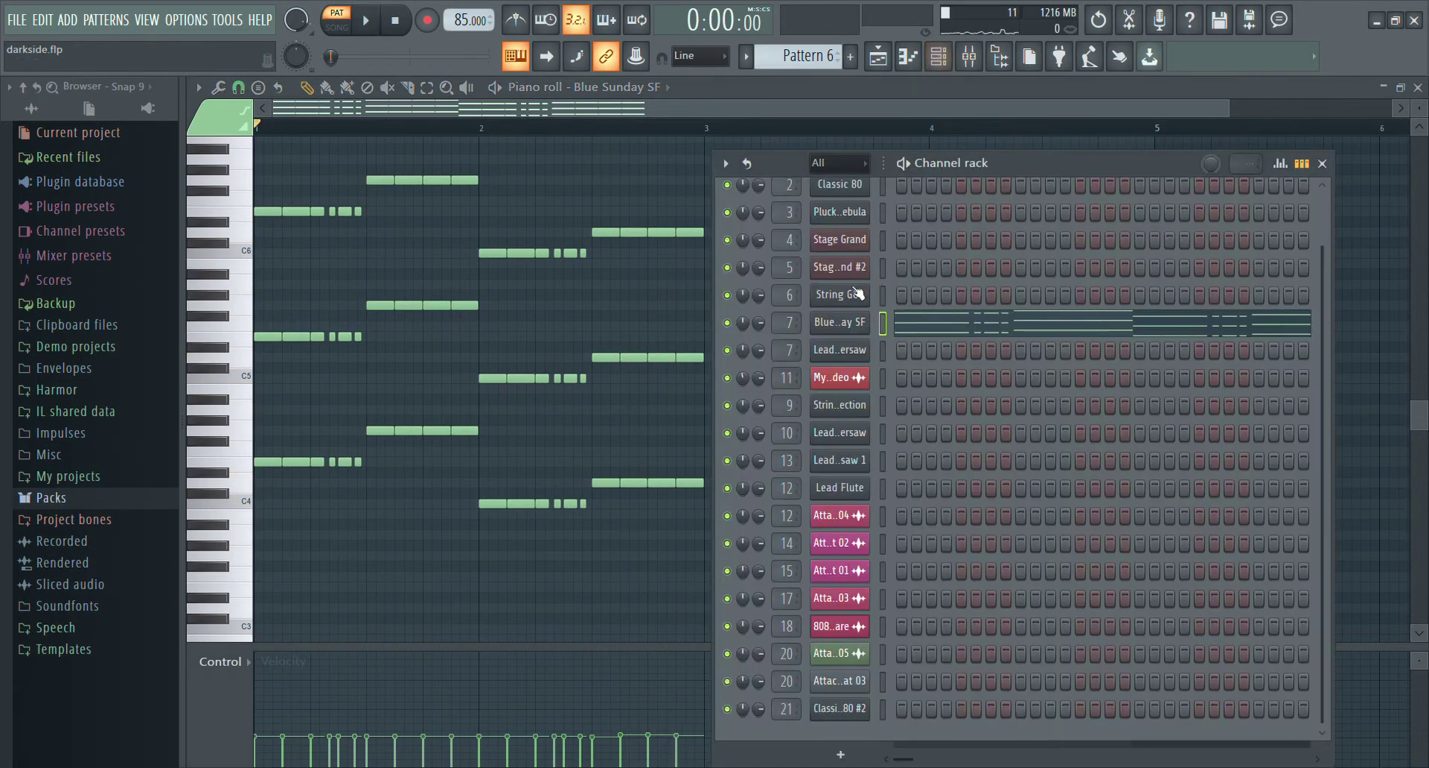
pyautogui.click(840, 321)
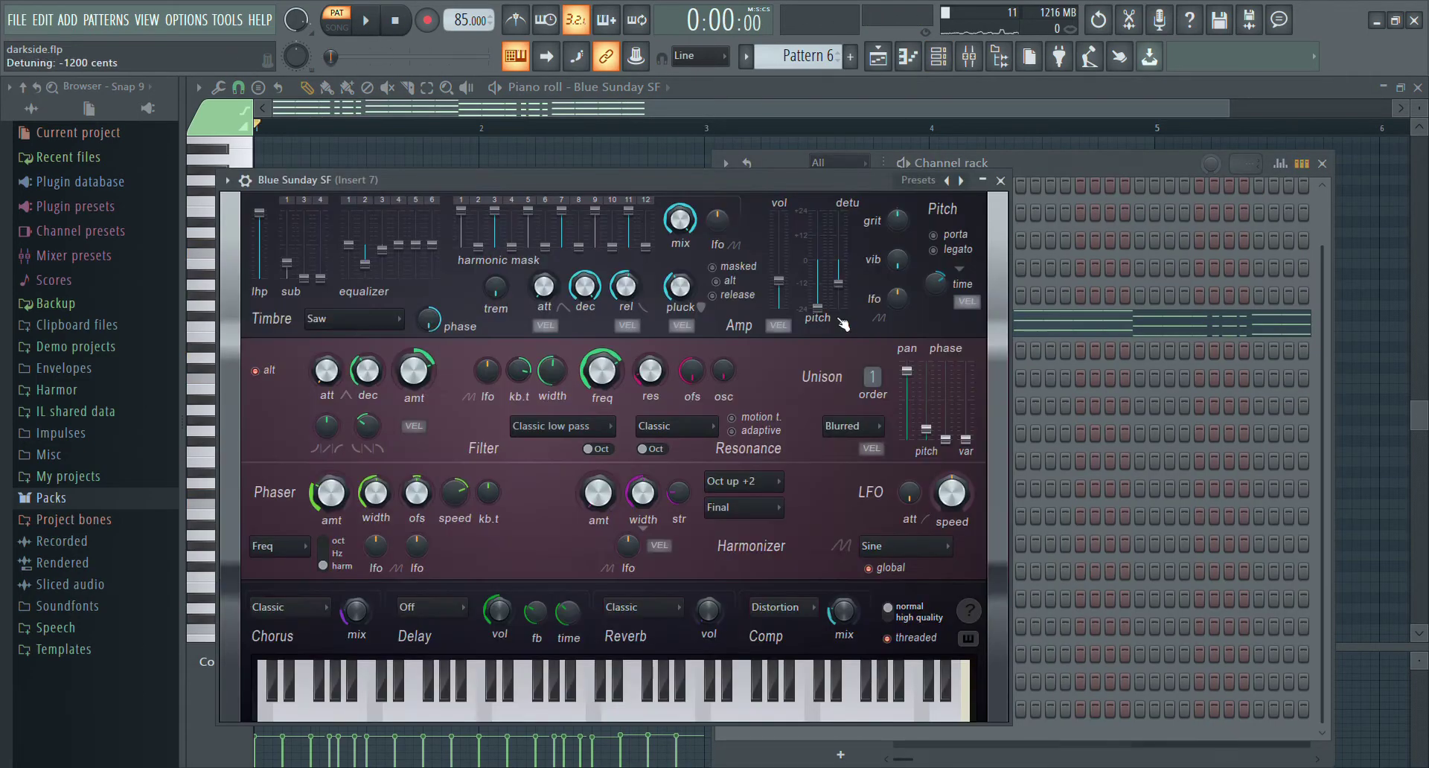
pyautogui.click(1000, 180)
pyautogui.click(1323, 166)
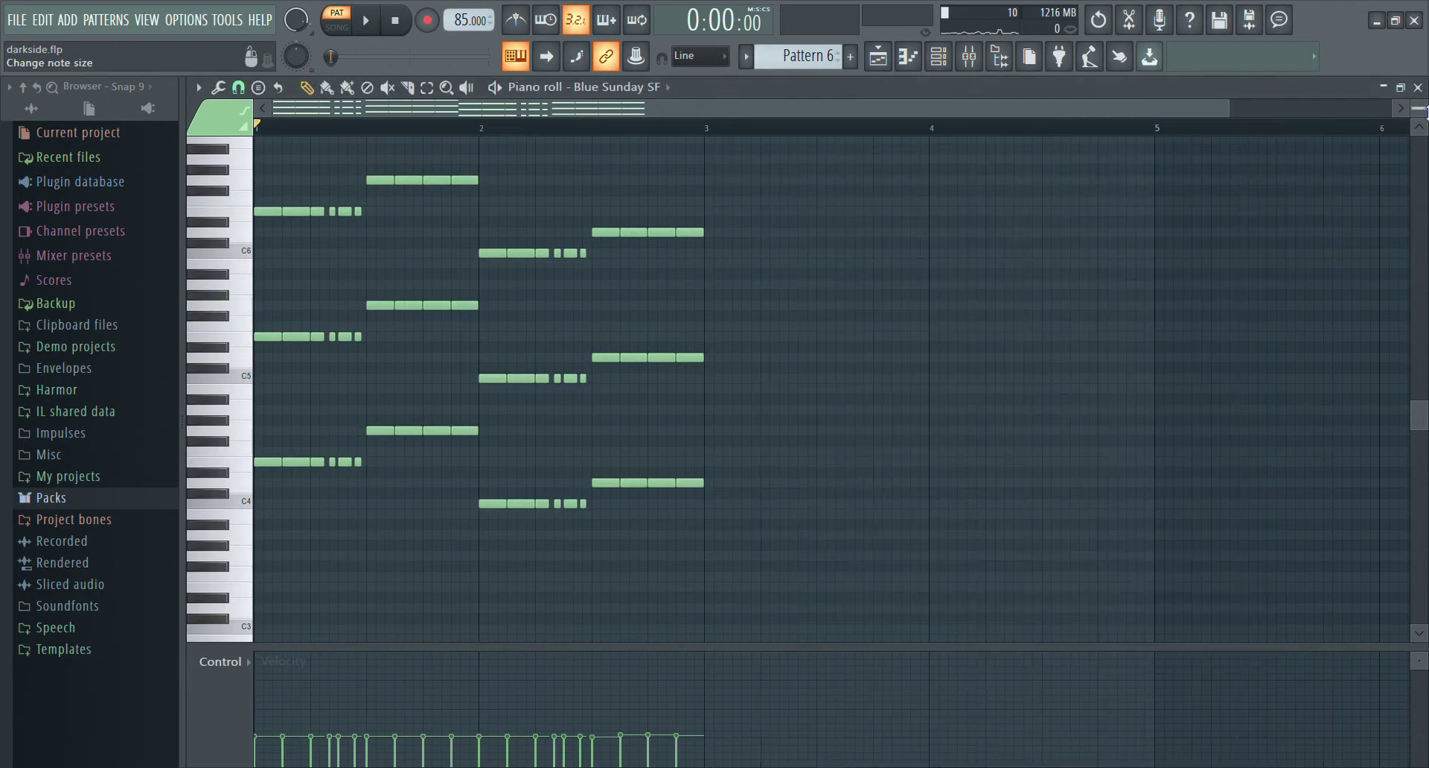
pyautogui.click(1418, 87)
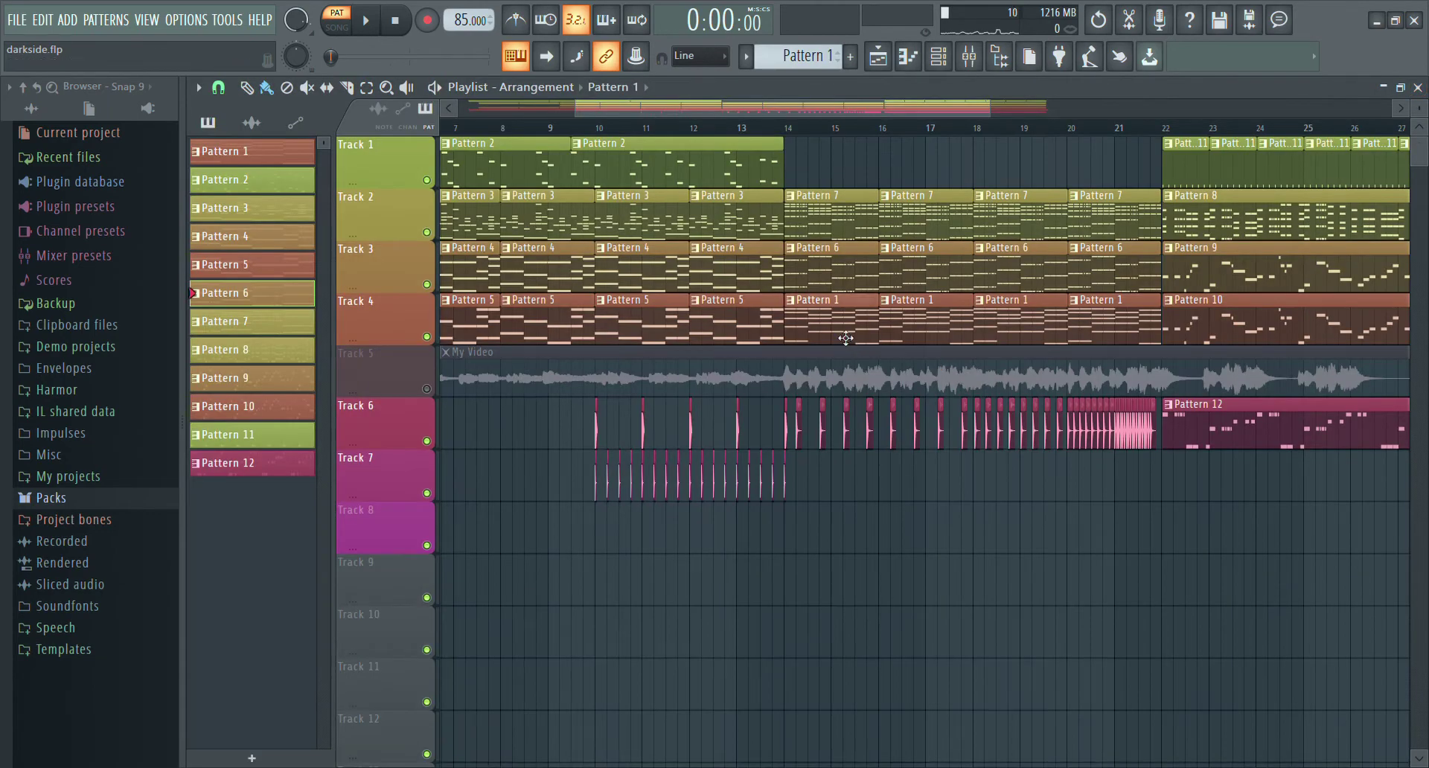
# Step: Open Pattern 1's notes from Track 4 and view the Strings Section instrument's settings from the channel rack
pyautogui.doubleClick(847, 338)
pyautogui.moveTo(690, 116); pyautogui.dragTo(4, 177)
pyautogui.scroll(-1, 933, 108)
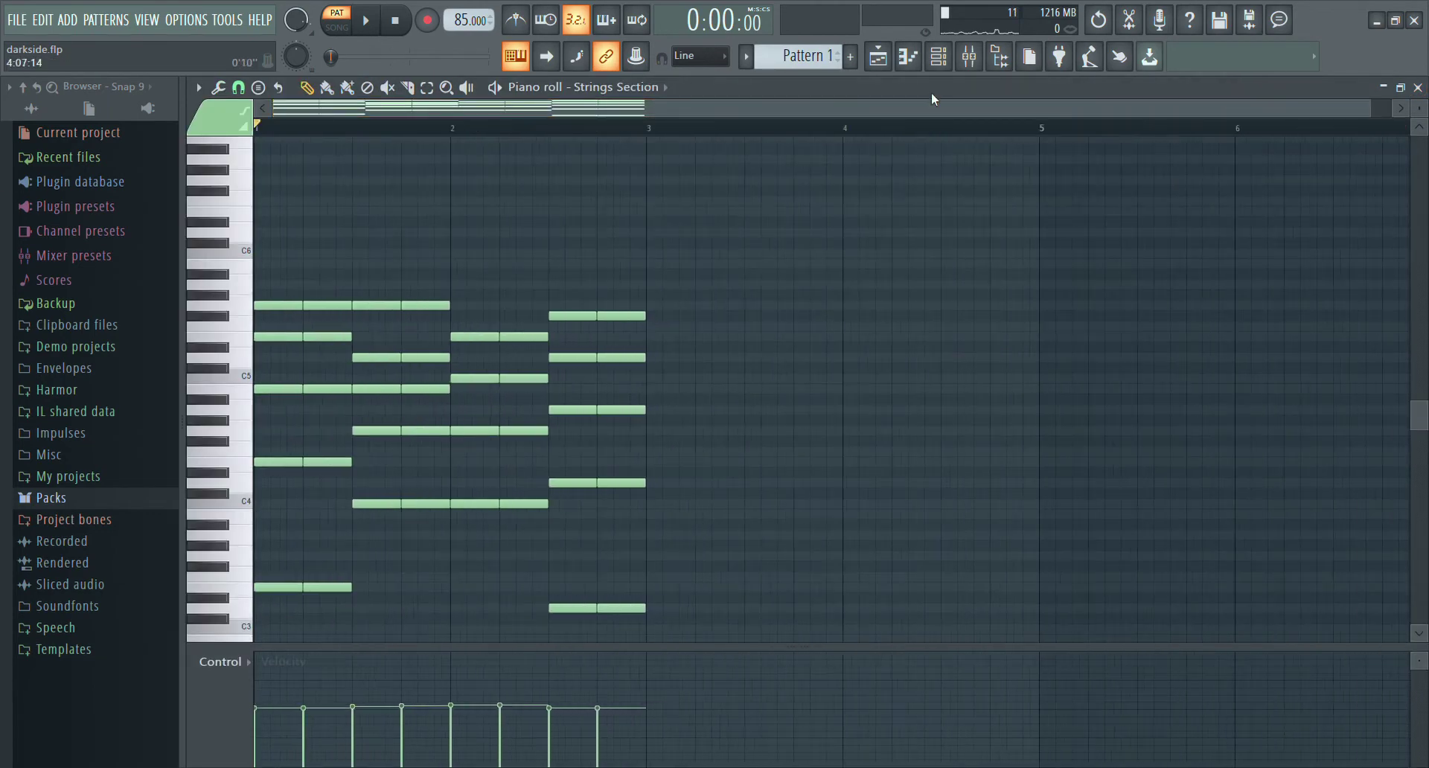
pyautogui.scroll(-2, 902, 257)
pyautogui.click(939, 61)
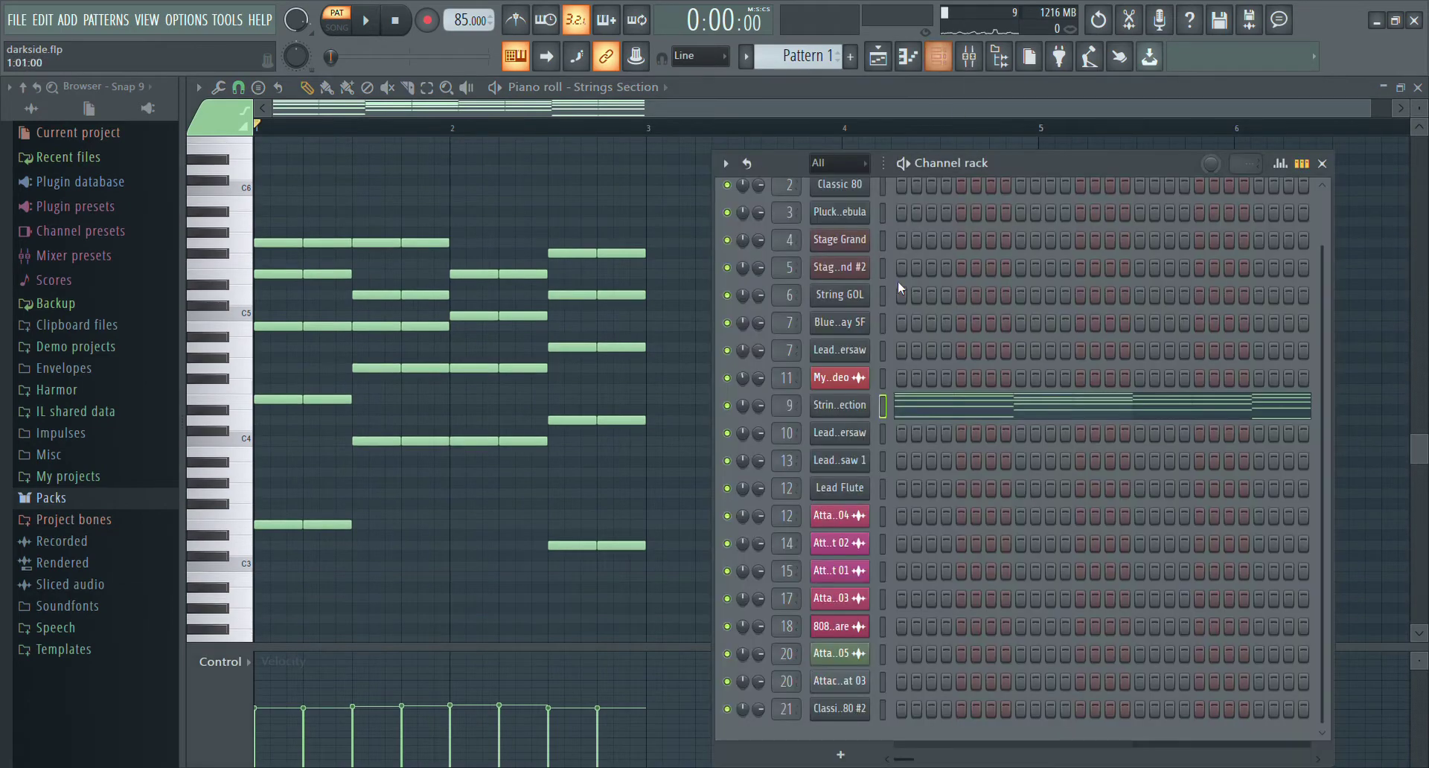
pyautogui.click(854, 413)
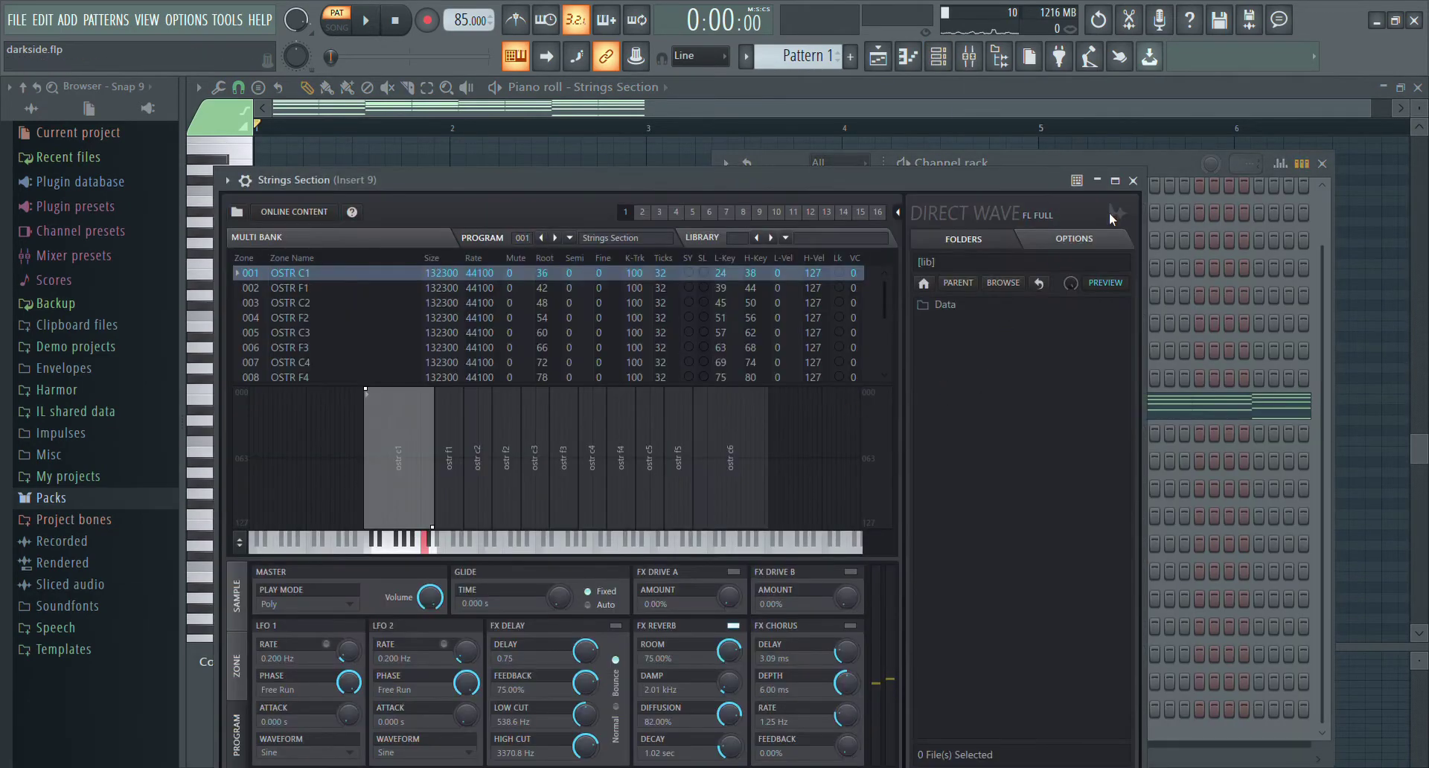
pyautogui.click(1133, 181)
pyautogui.click(1322, 163)
# Step: Play Pattern 1's Strings Section chords in the piano roll, stop playback, and return to the playlist
pyautogui.click(366, 21)
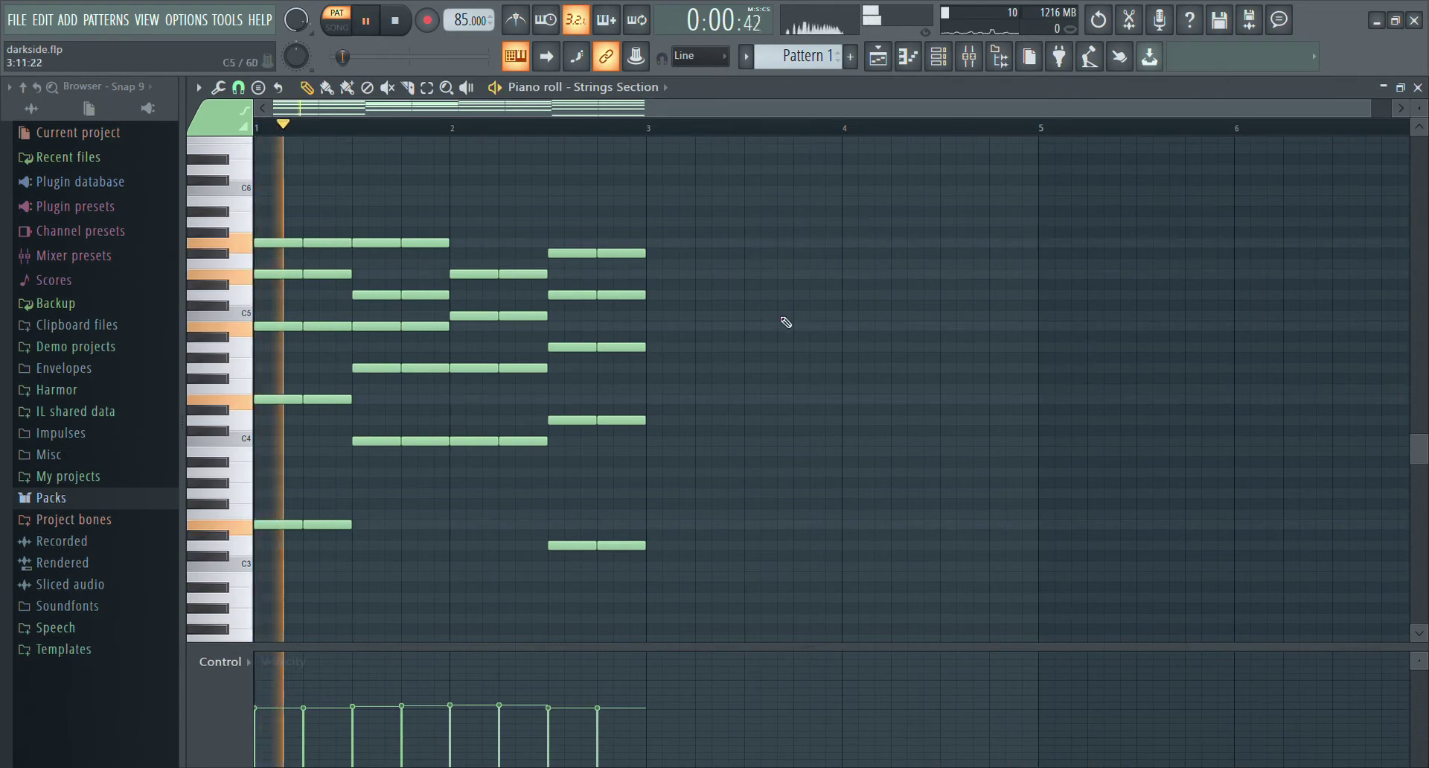
pyautogui.scroll(1, 709, 130)
pyautogui.scroll(-2, 792, 341)
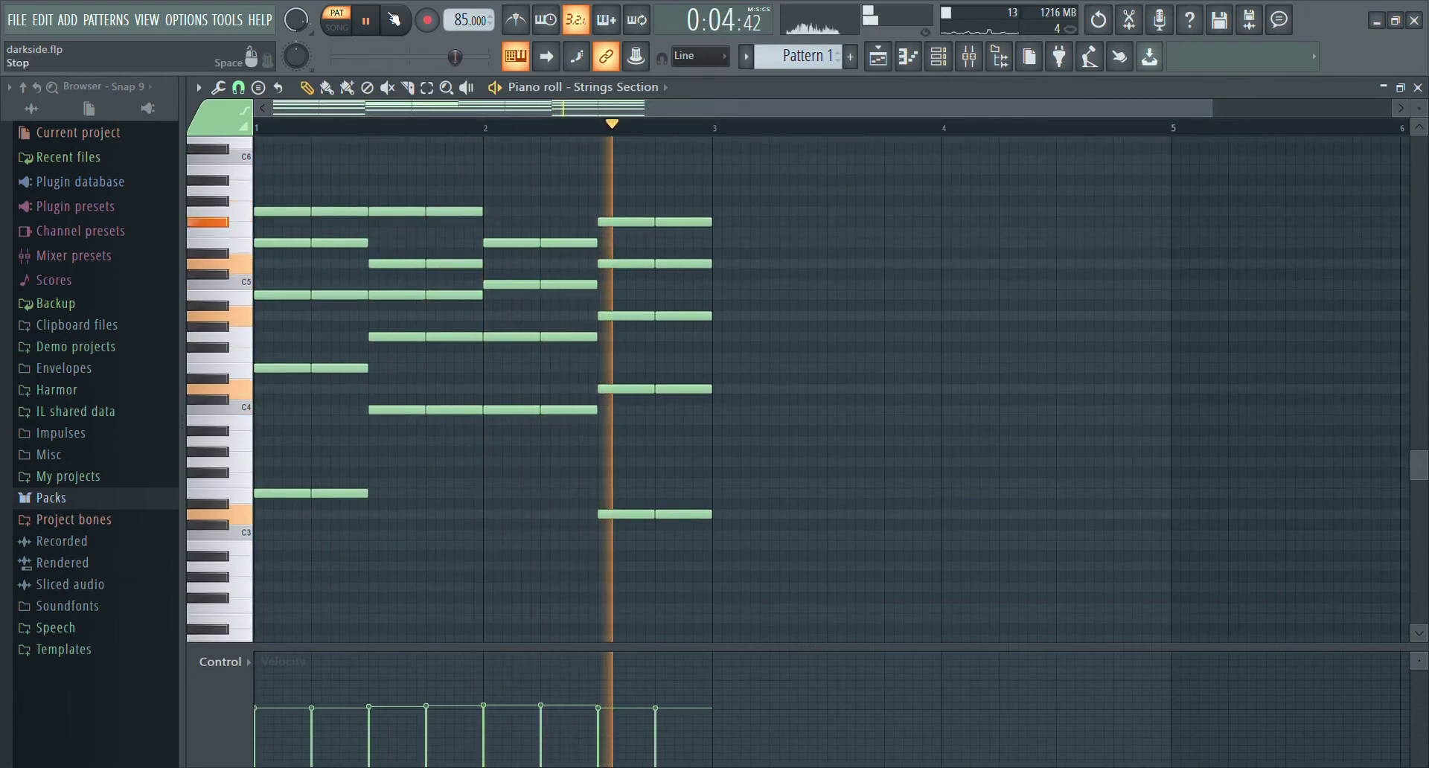
pyautogui.press('space')
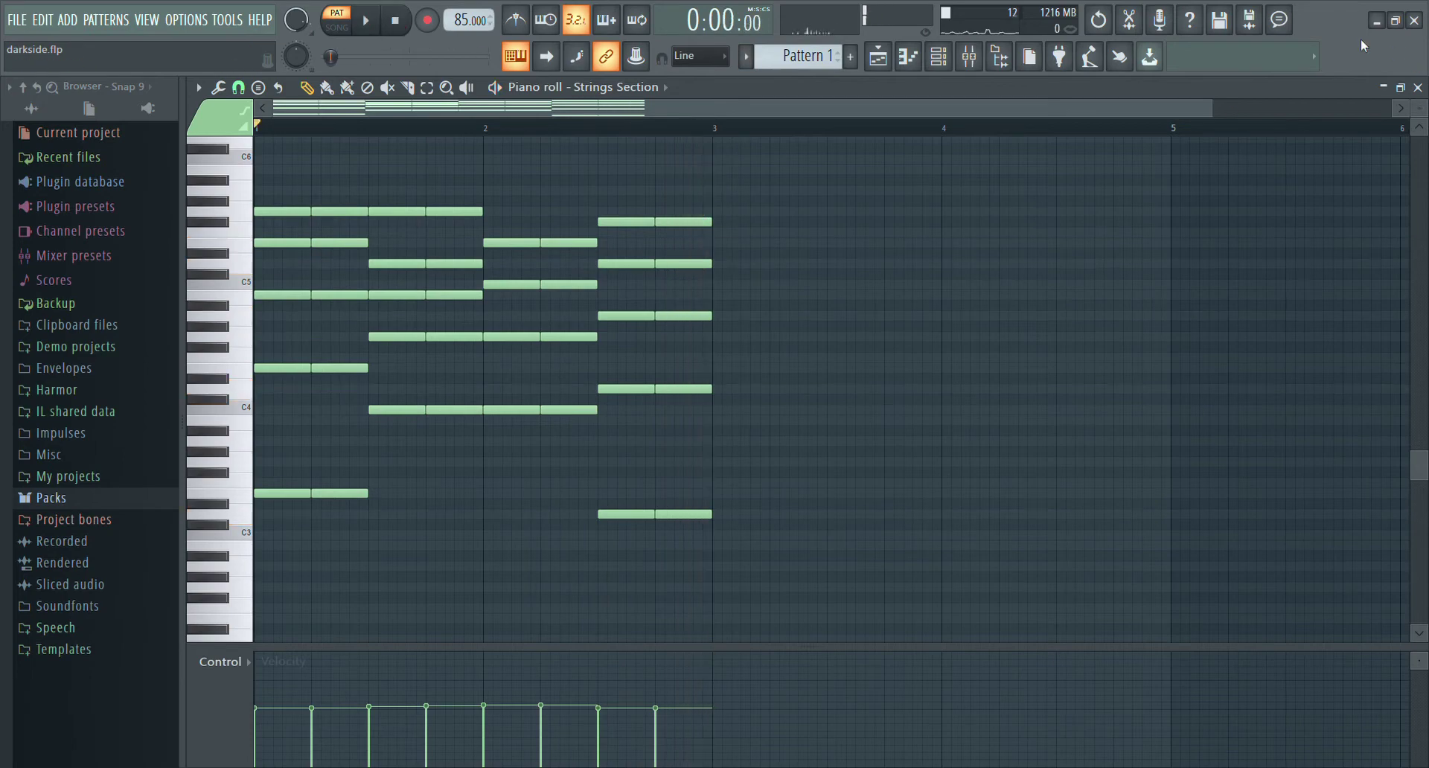
pyautogui.click(1418, 88)
# Step: Open Pattern 8's Lead Clean Supersaw notes from Track 2 and play them through almost to the end of bar 8
pyautogui.moveTo(678, 110); pyautogui.dragTo(836, 168)
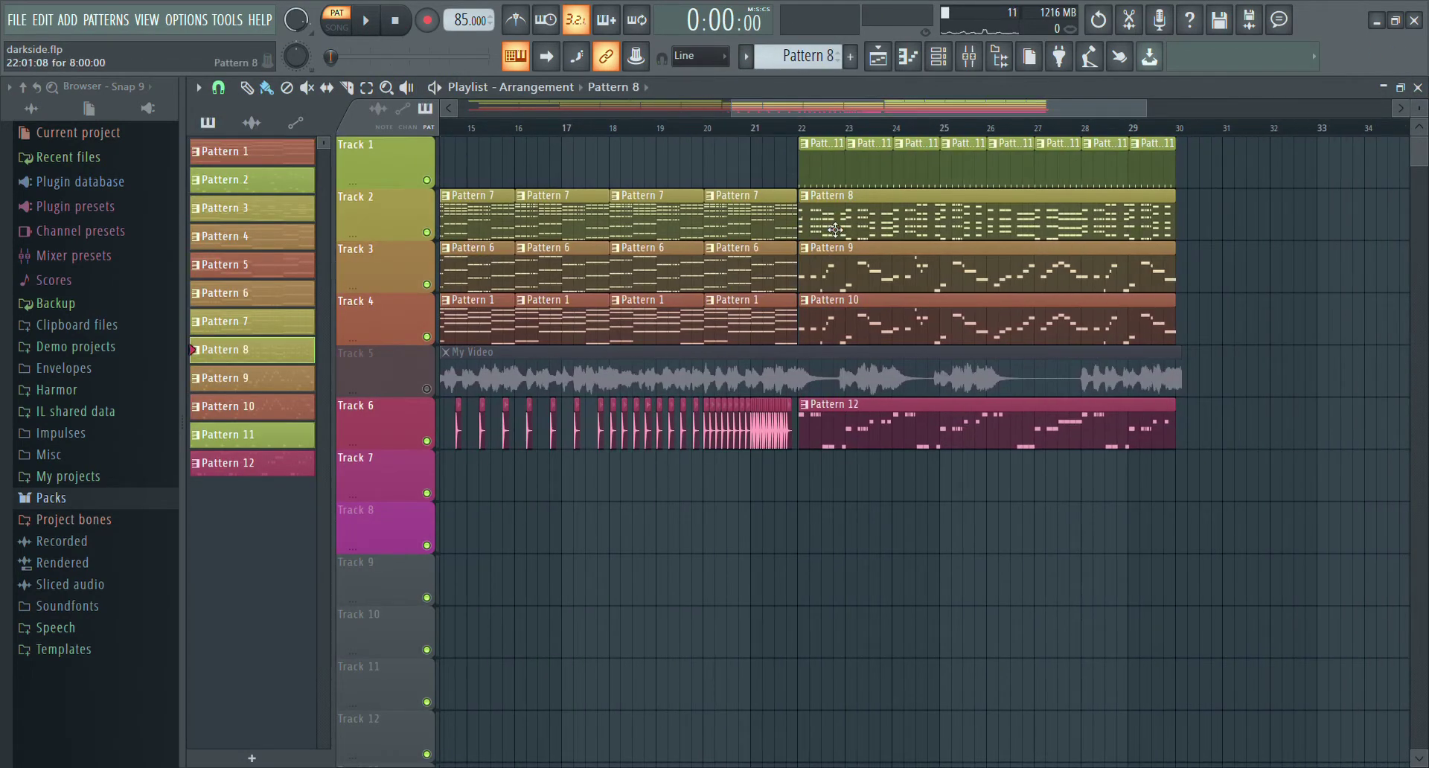
pyautogui.doubleClick(834, 230)
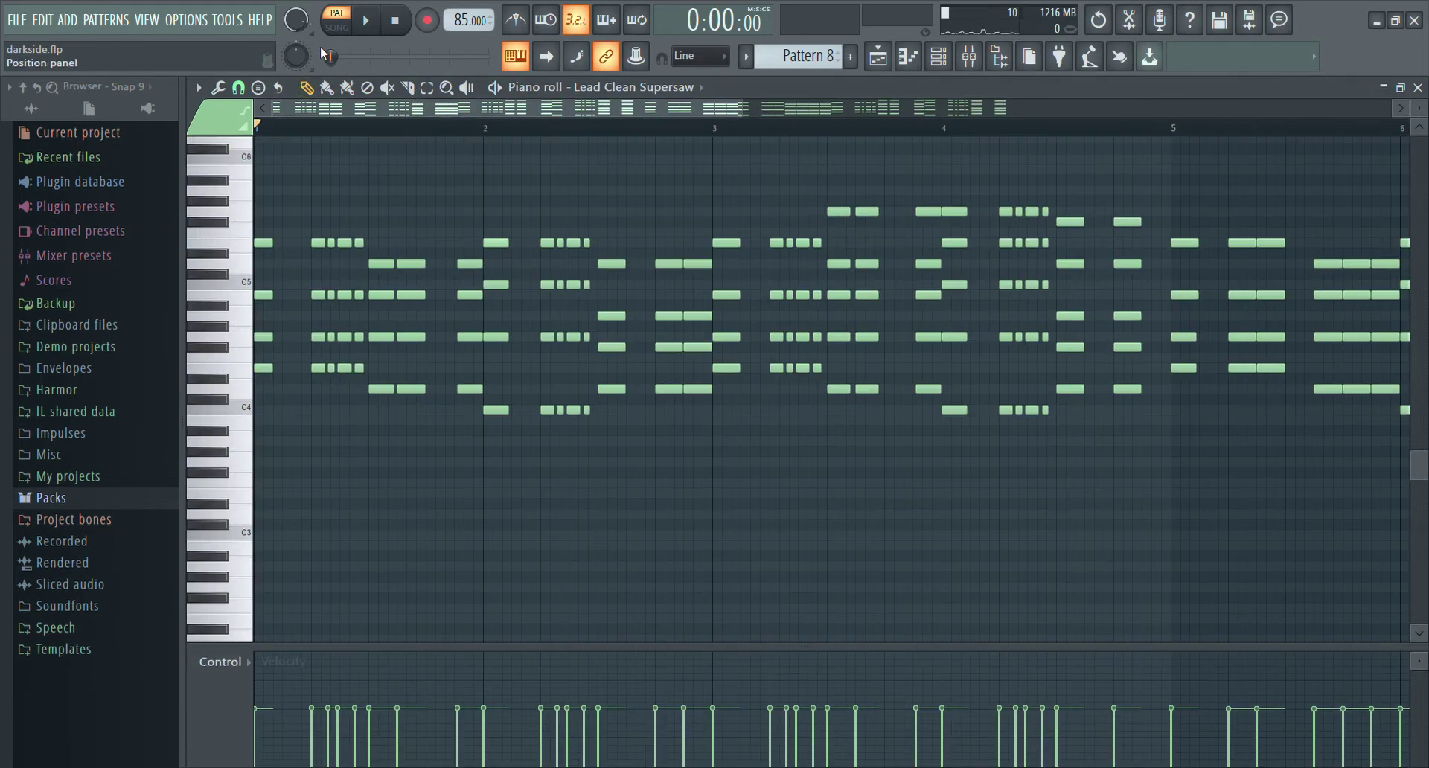
pyautogui.click(365, 20)
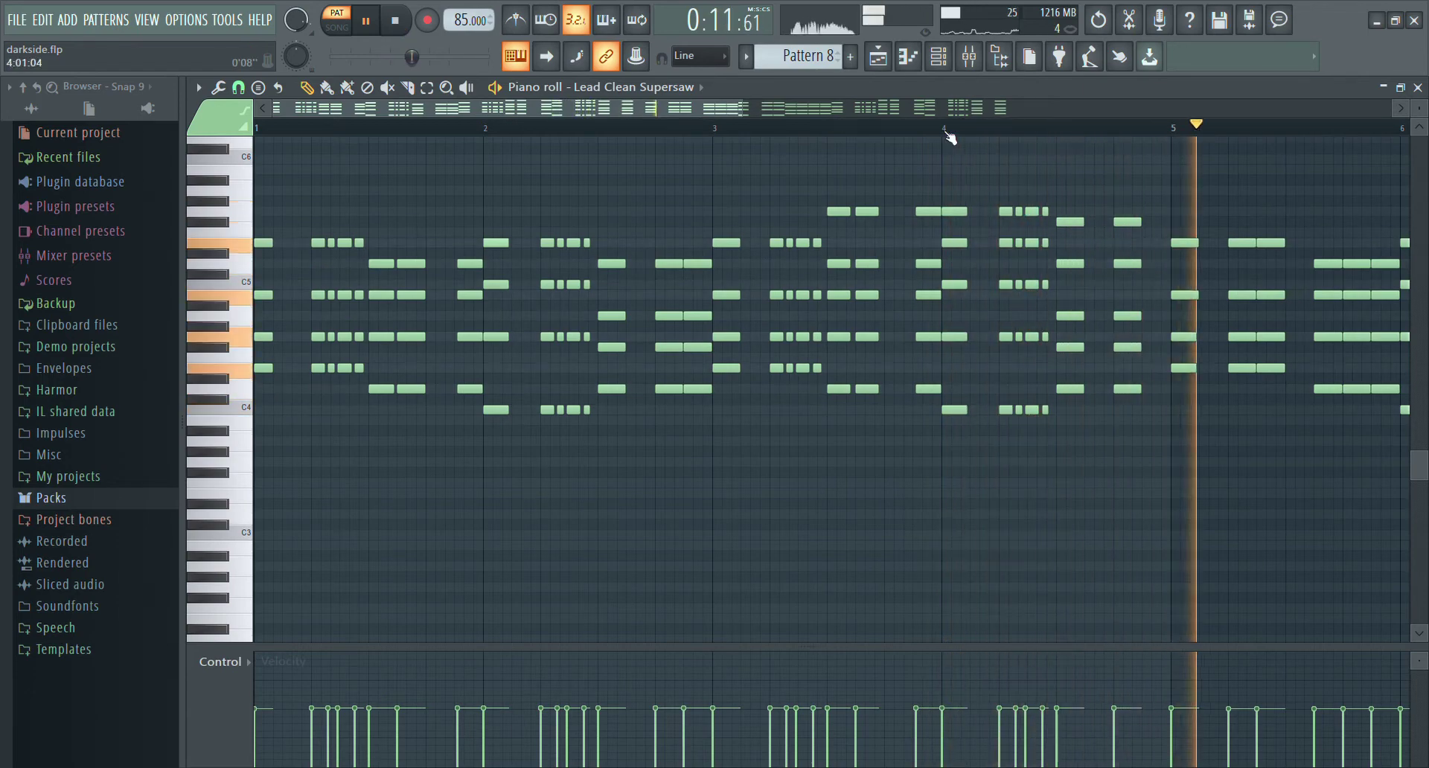
pyautogui.scroll(-5, 950, 137)
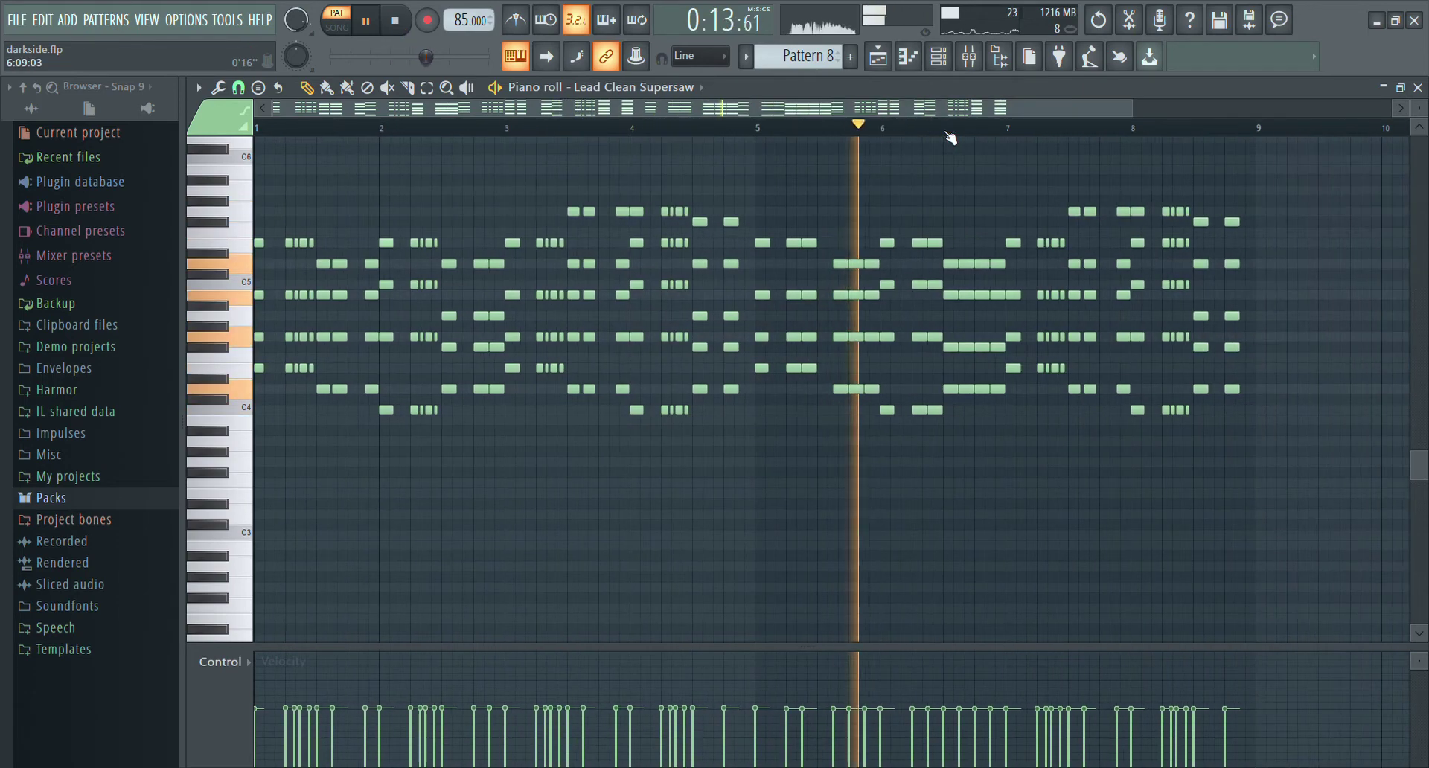
pyautogui.scroll(3, 949, 137)
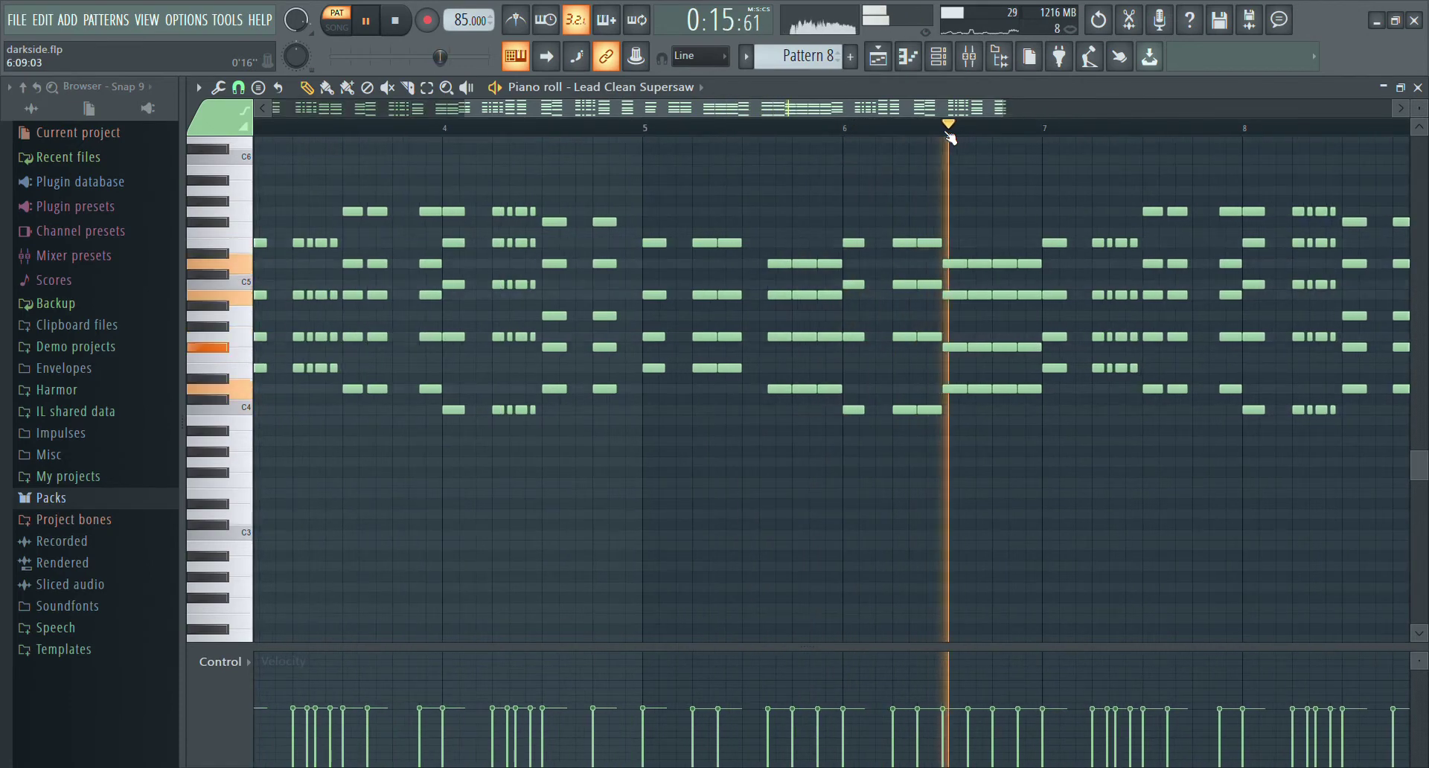
pyautogui.click(554, 63)
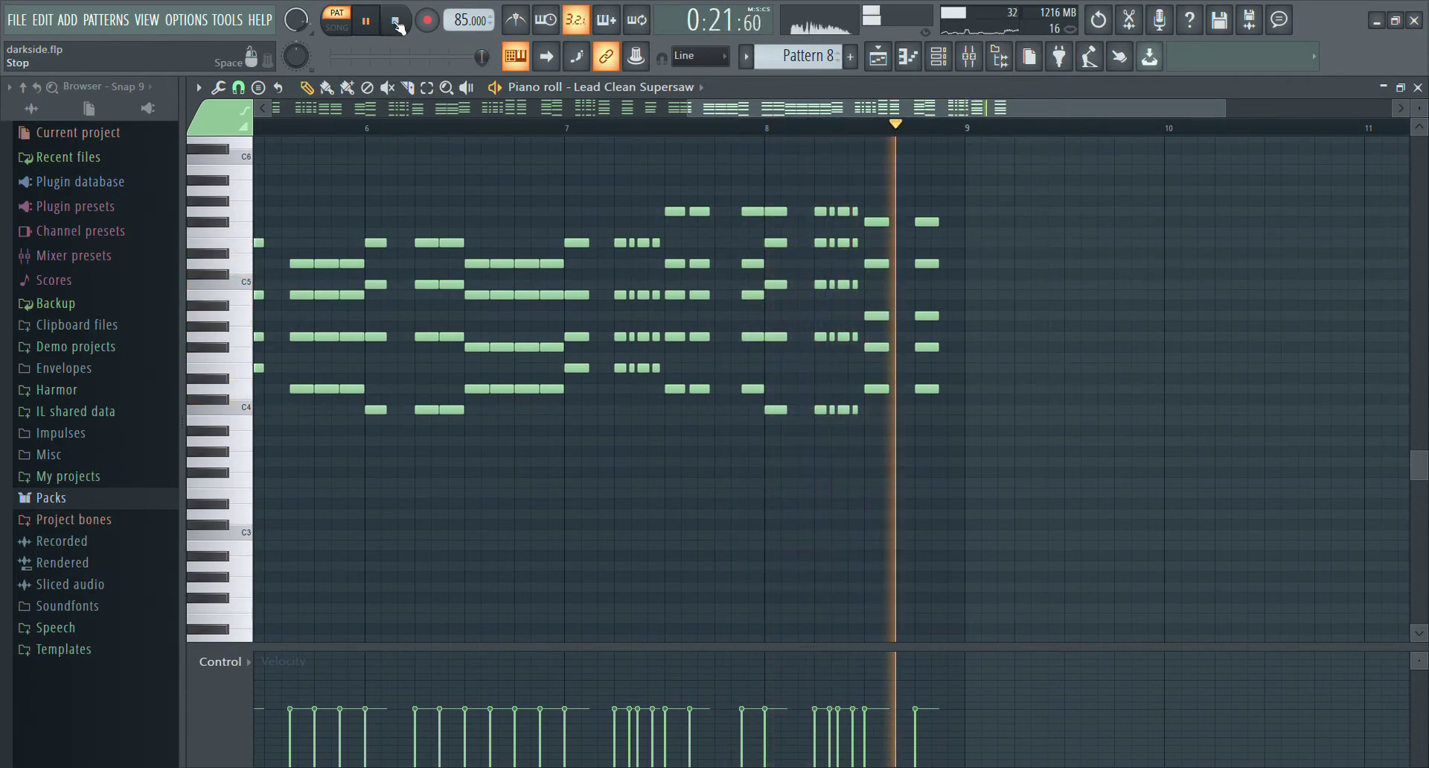
pyautogui.click(397, 22)
# Step: View the settings of Pattern 8's Lead Clean Supersaw instrument from the channel rack and return to the playlist
pyautogui.moveTo(953, 114); pyautogui.dragTo(0, 238)
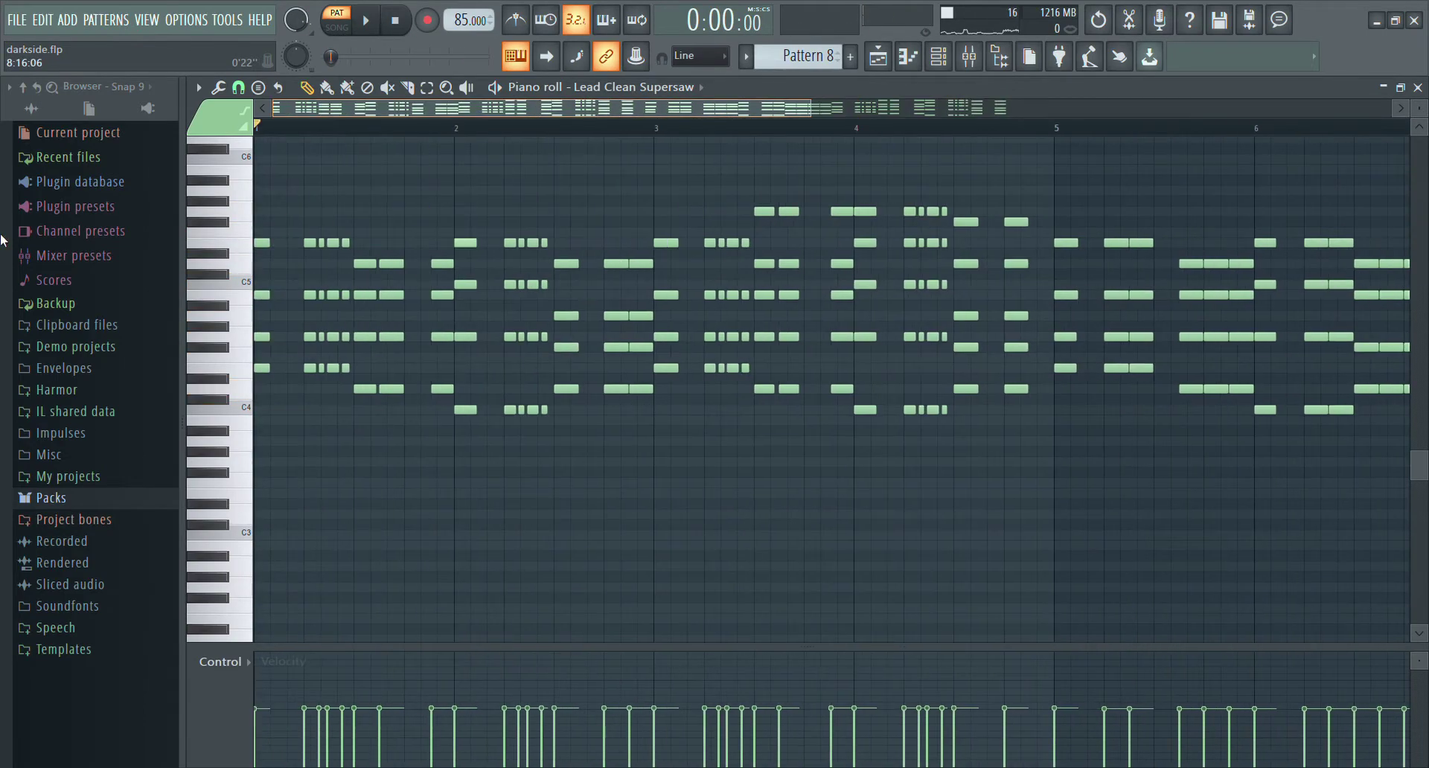
pyautogui.click(941, 67)
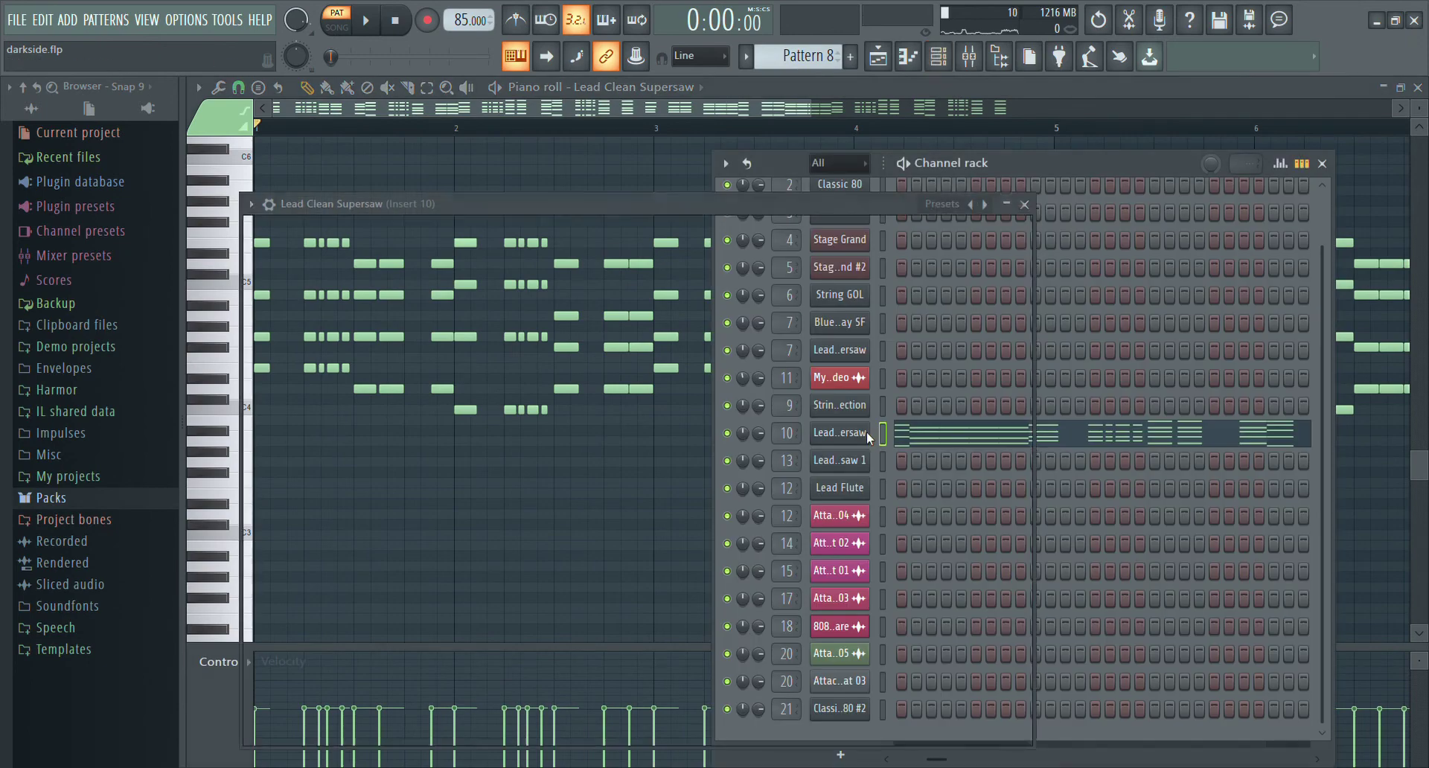
pyautogui.click(866, 433)
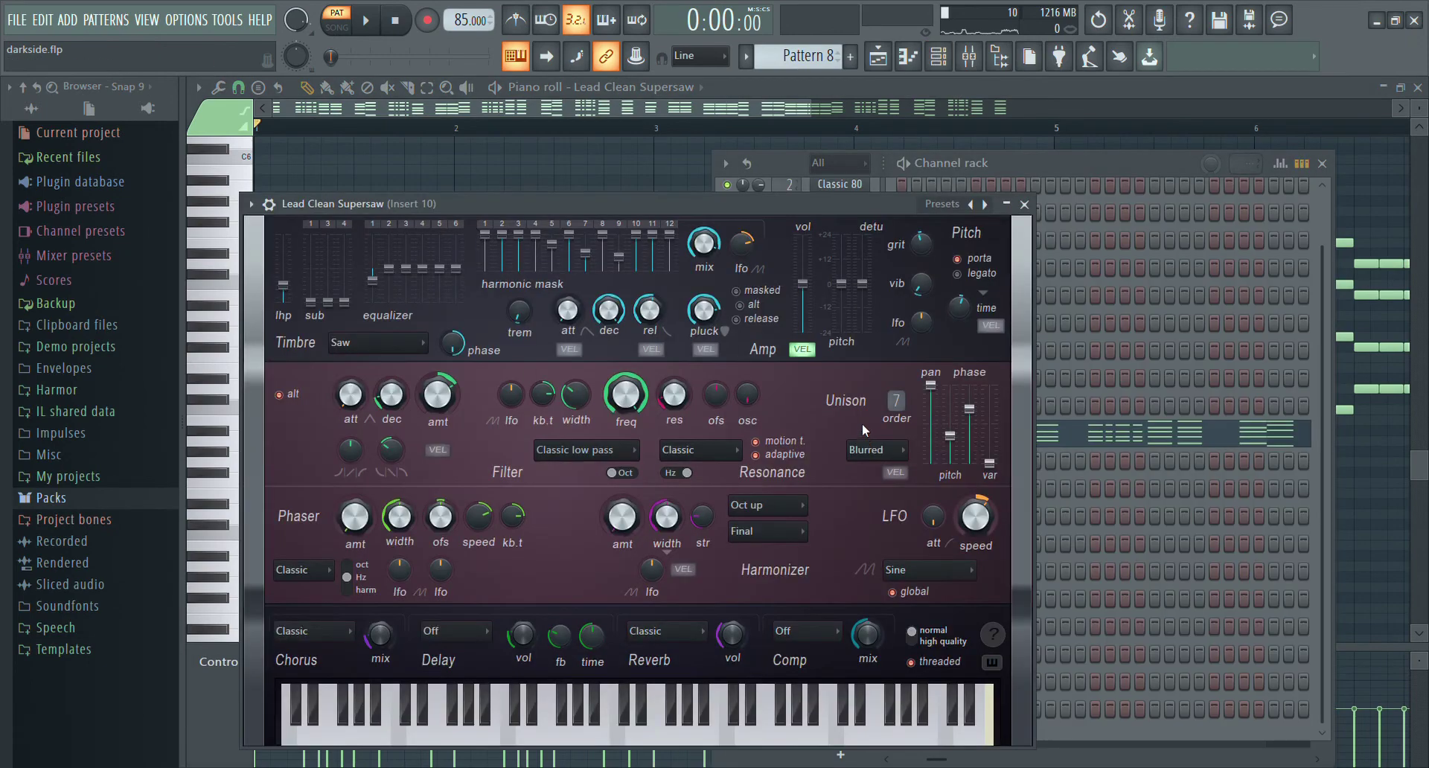
pyautogui.click(1026, 205)
pyautogui.click(1323, 163)
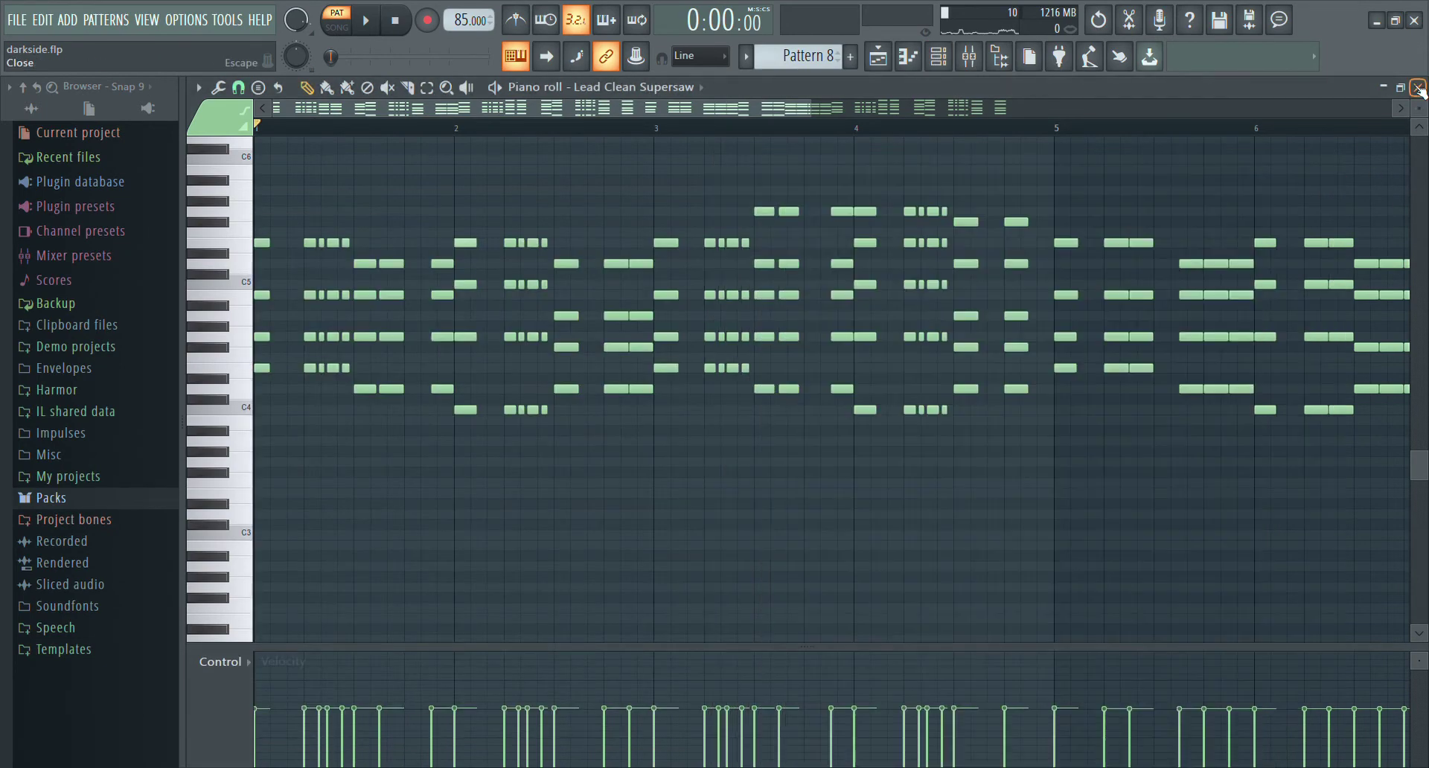
pyautogui.click(1419, 88)
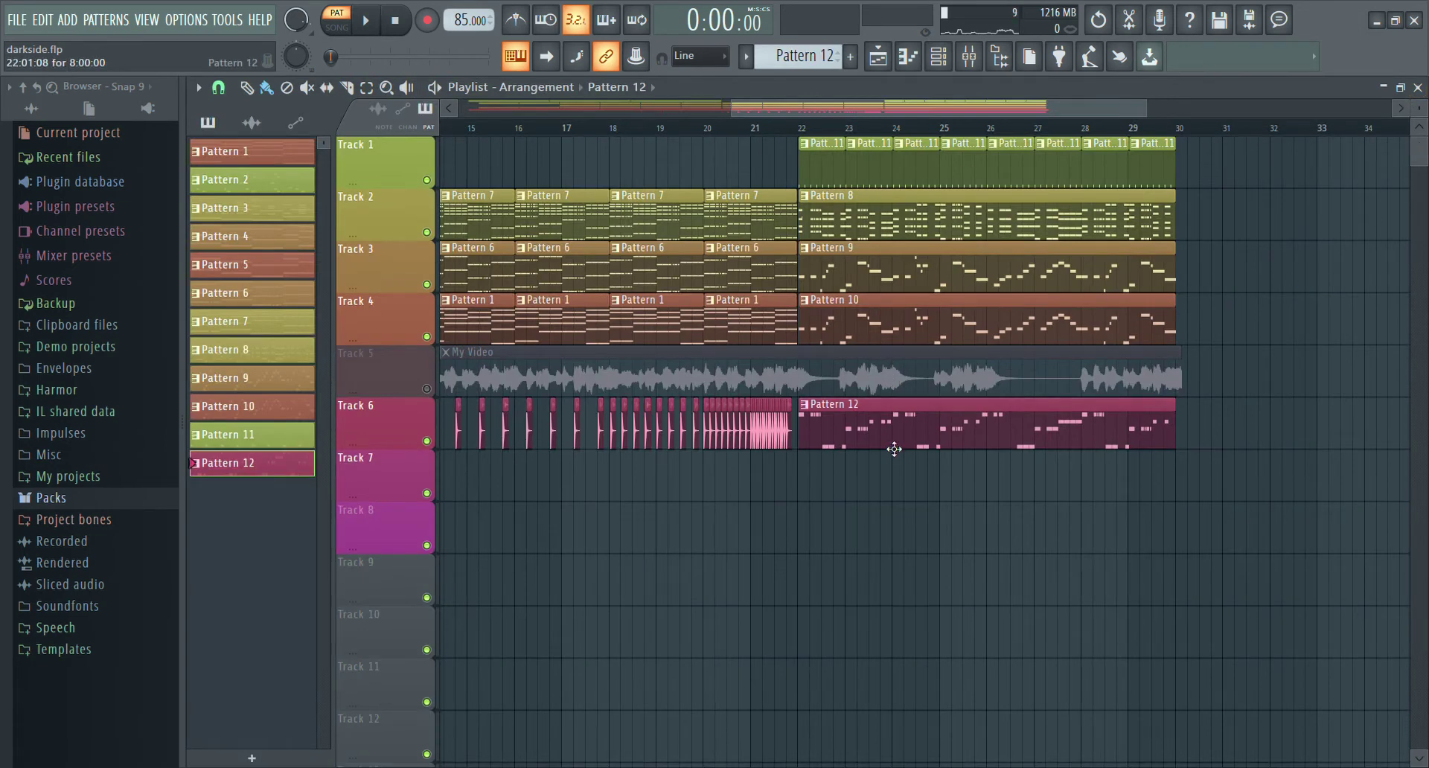
# Step: Open Pattern 12's Classic 80 #2 notes from Track 6, play the first bars, and return to the playlist
pyautogui.doubleClick(894, 449)
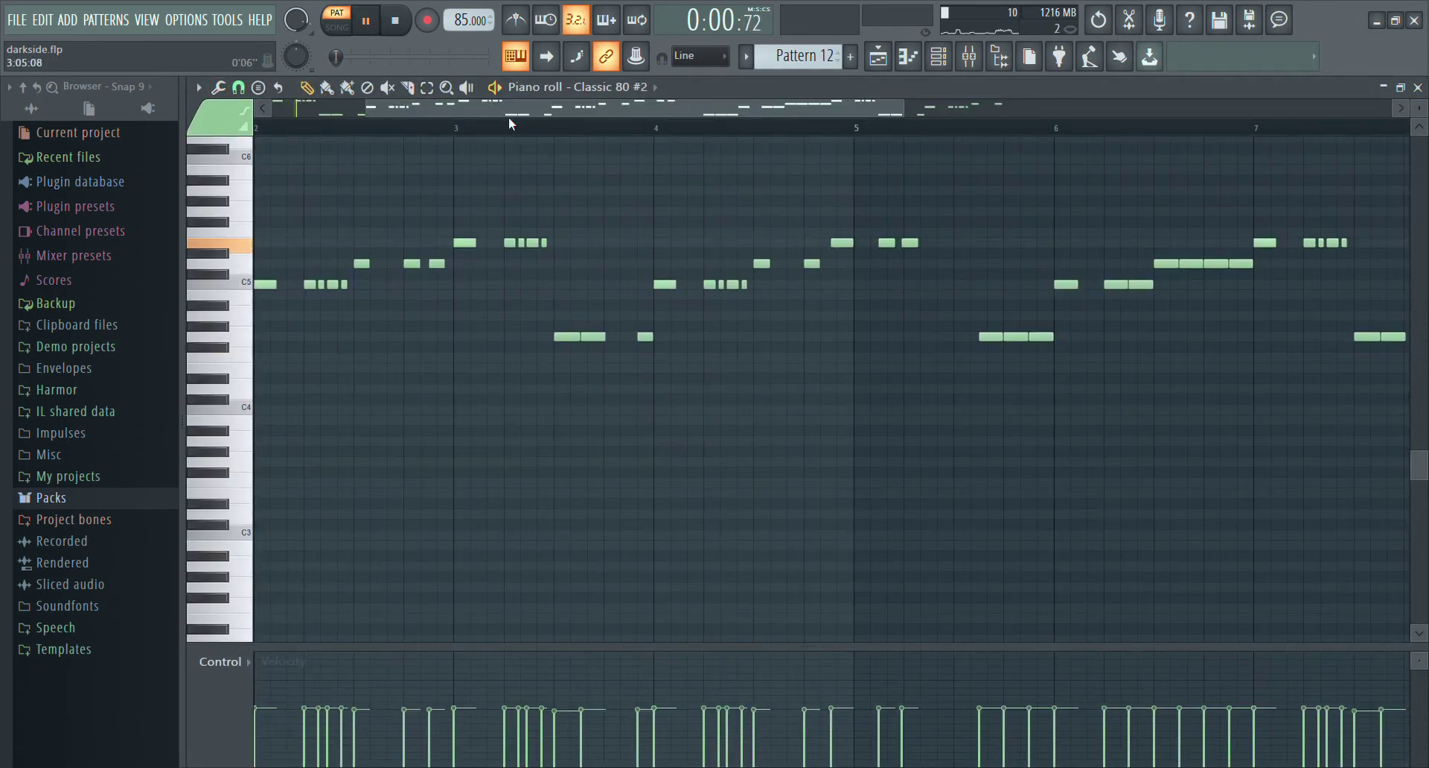
pyautogui.moveTo(509, 112); pyautogui.dragTo(408, 112)
pyautogui.scroll(-2, 850, 136)
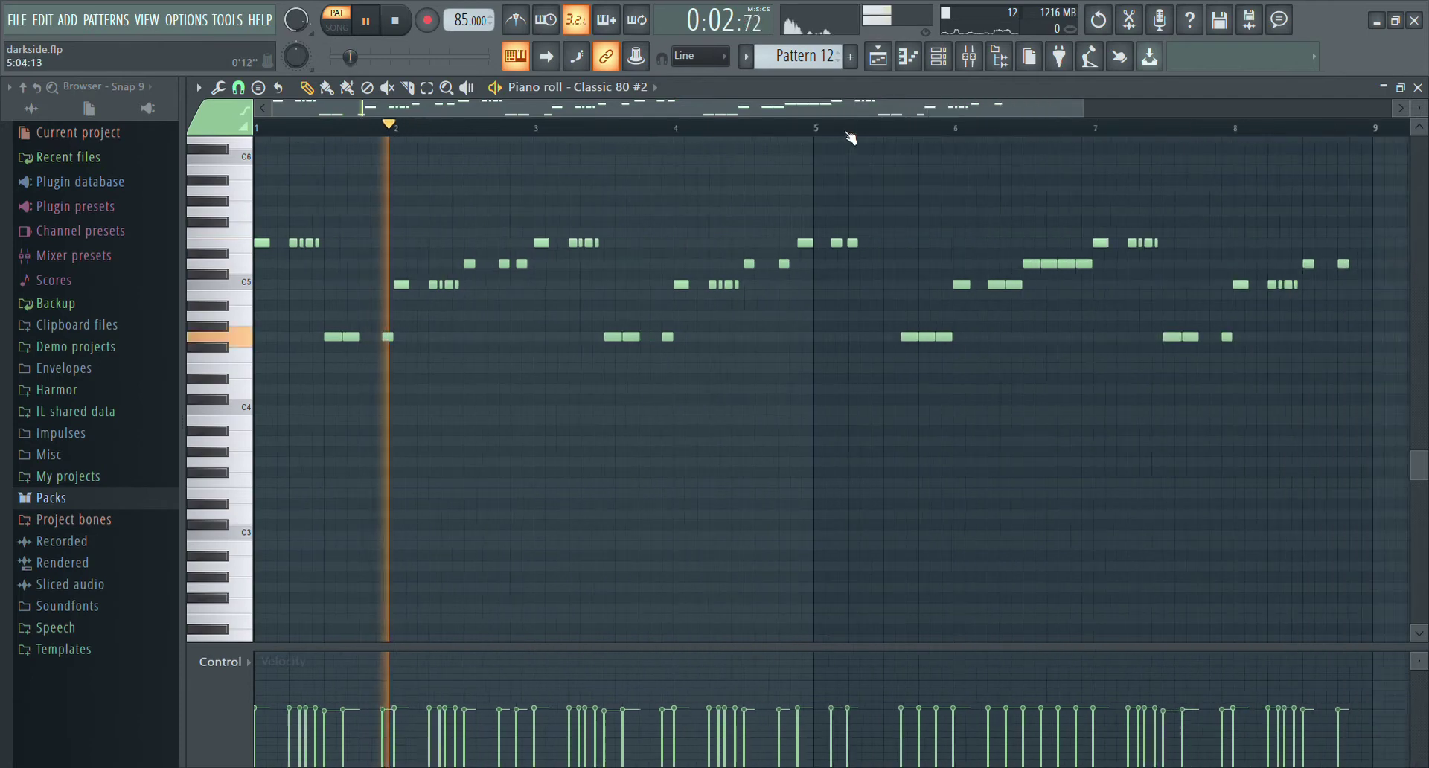
pyautogui.scroll(-1, 851, 137)
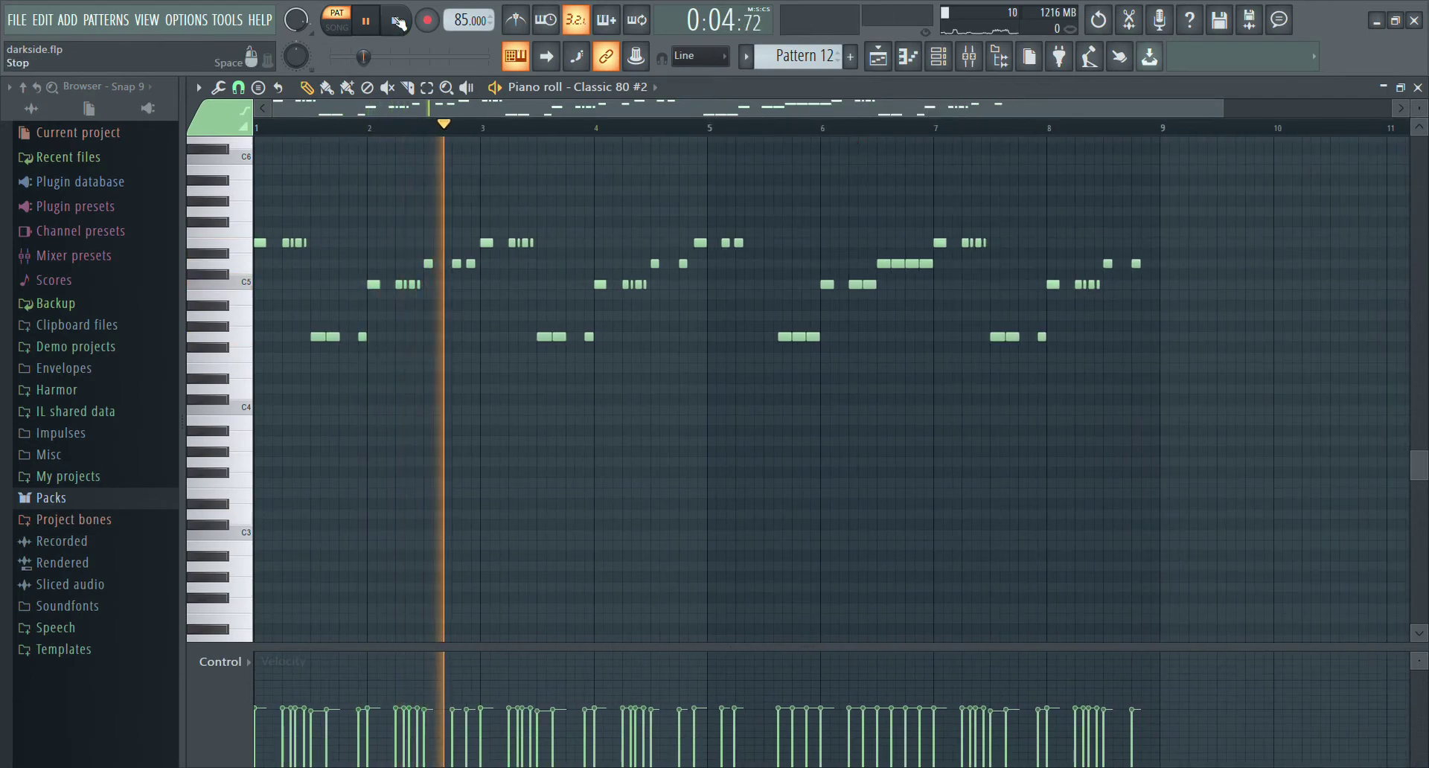
pyautogui.click(397, 22)
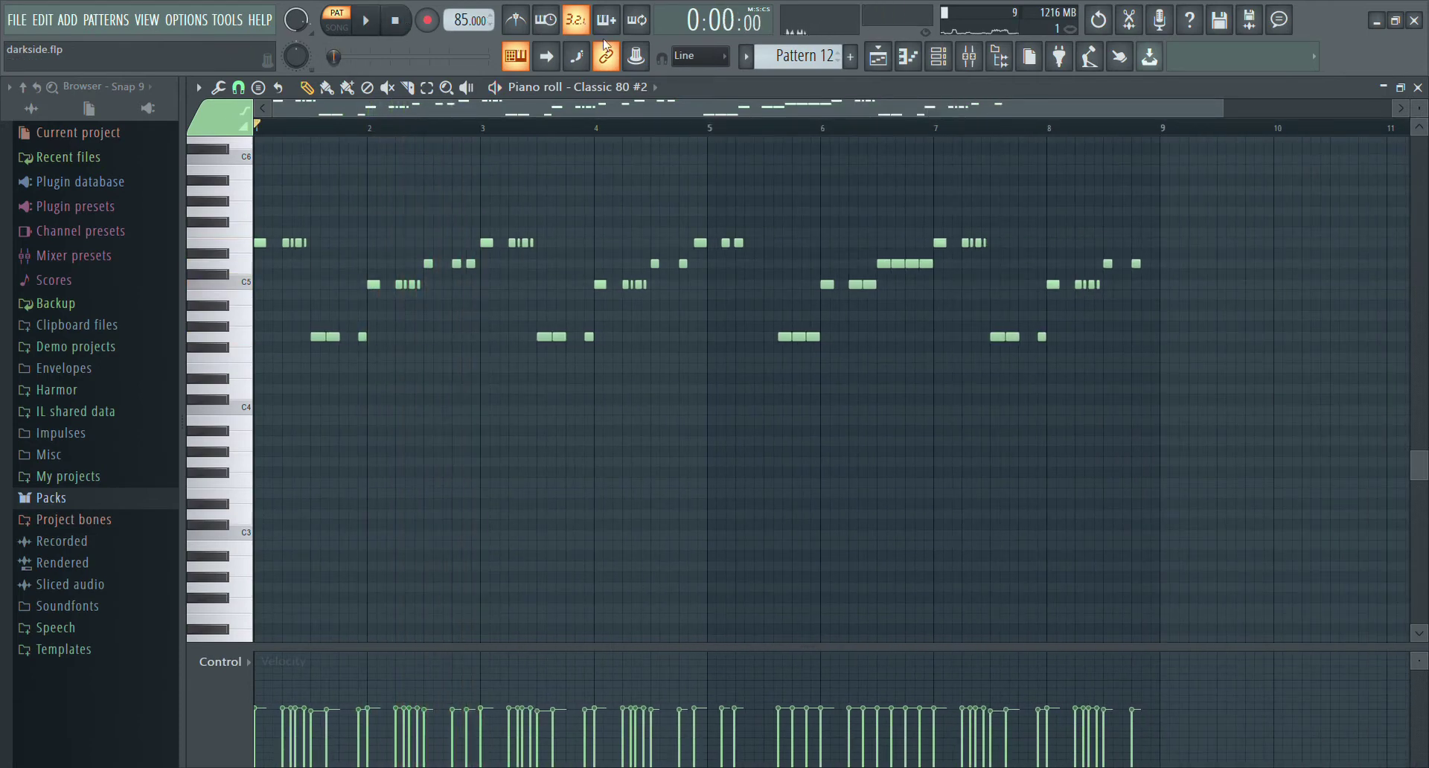
pyautogui.click(1419, 87)
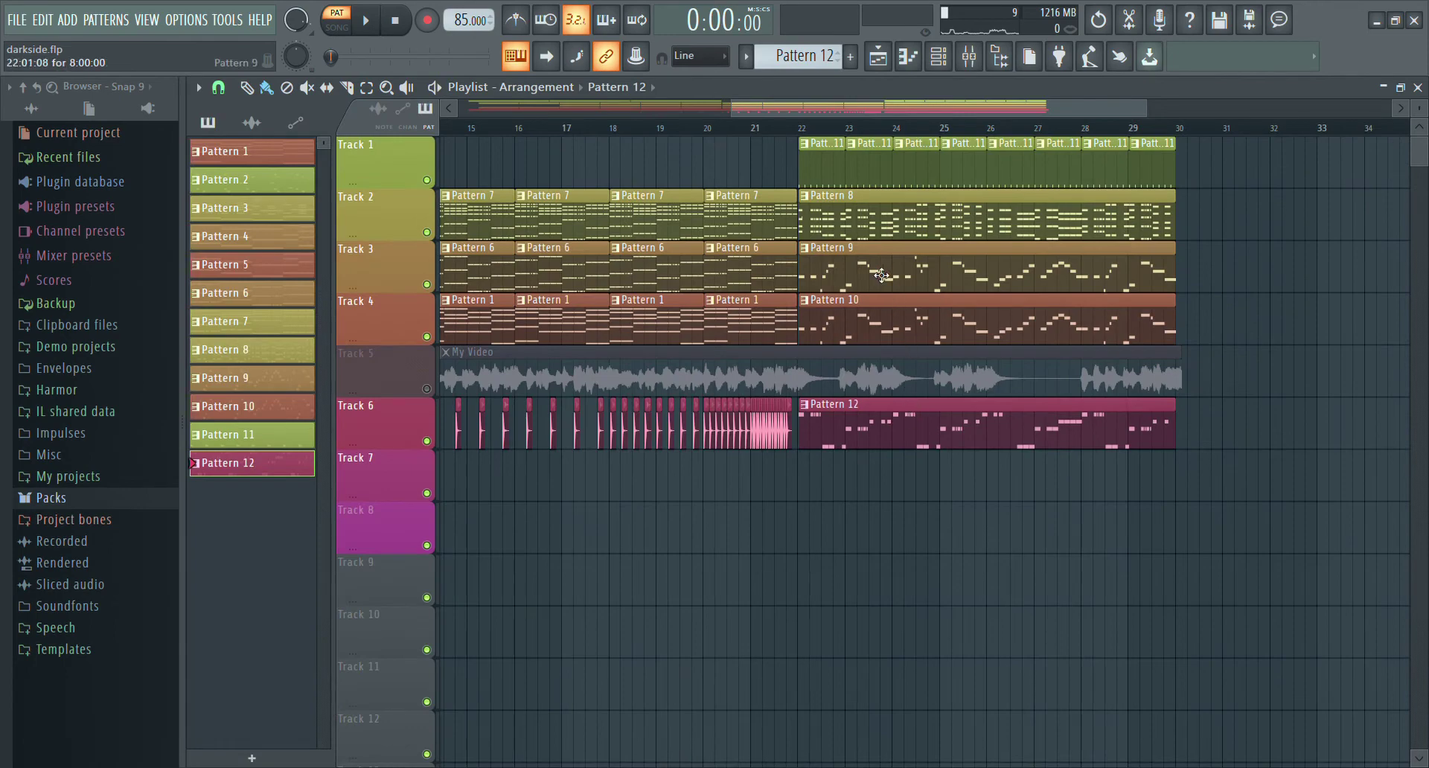
# Step: View Pattern 11's 808 Snare notes from Track 1, check the pattern in the channel rack, and return to the playlist
pyautogui.doubleClick(819, 166)
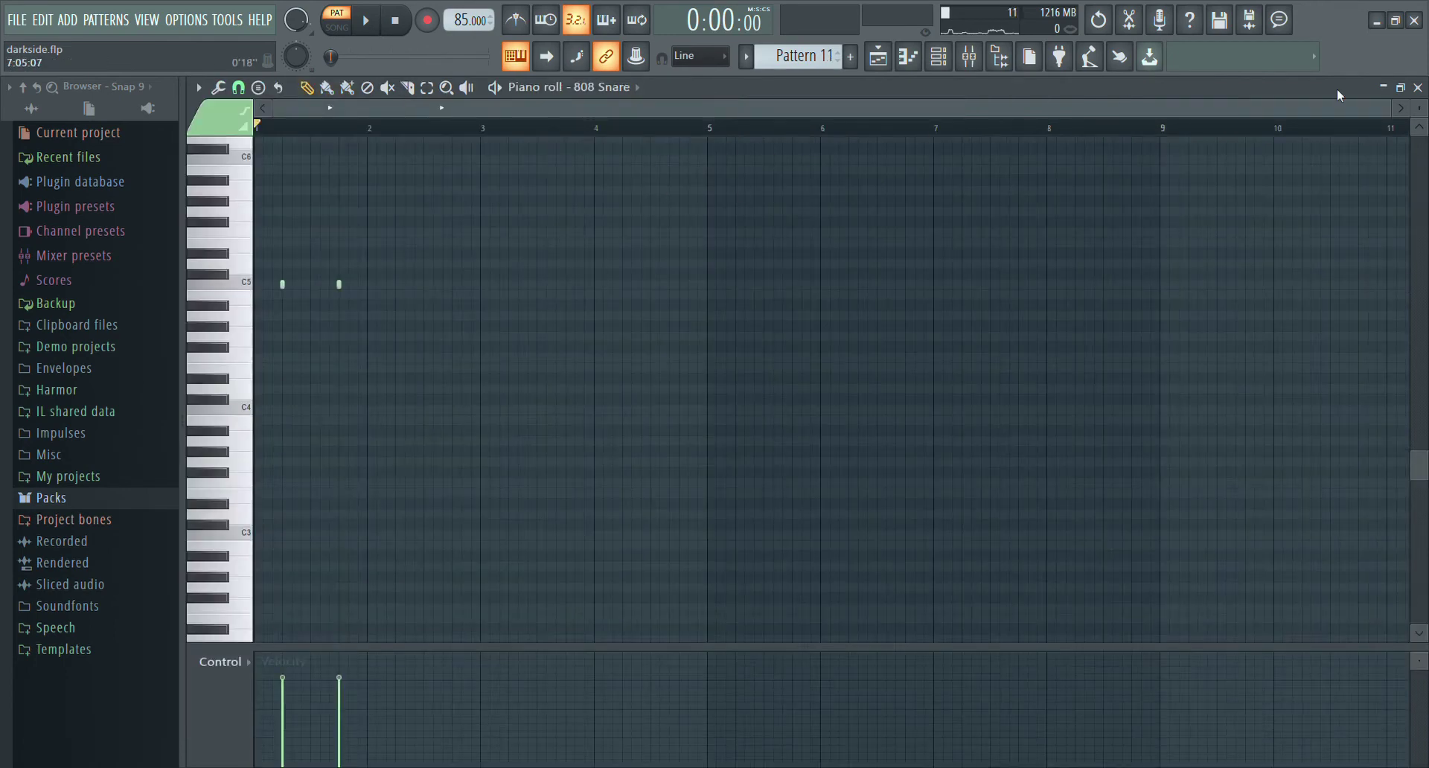
pyautogui.click(1419, 88)
pyautogui.click(940, 57)
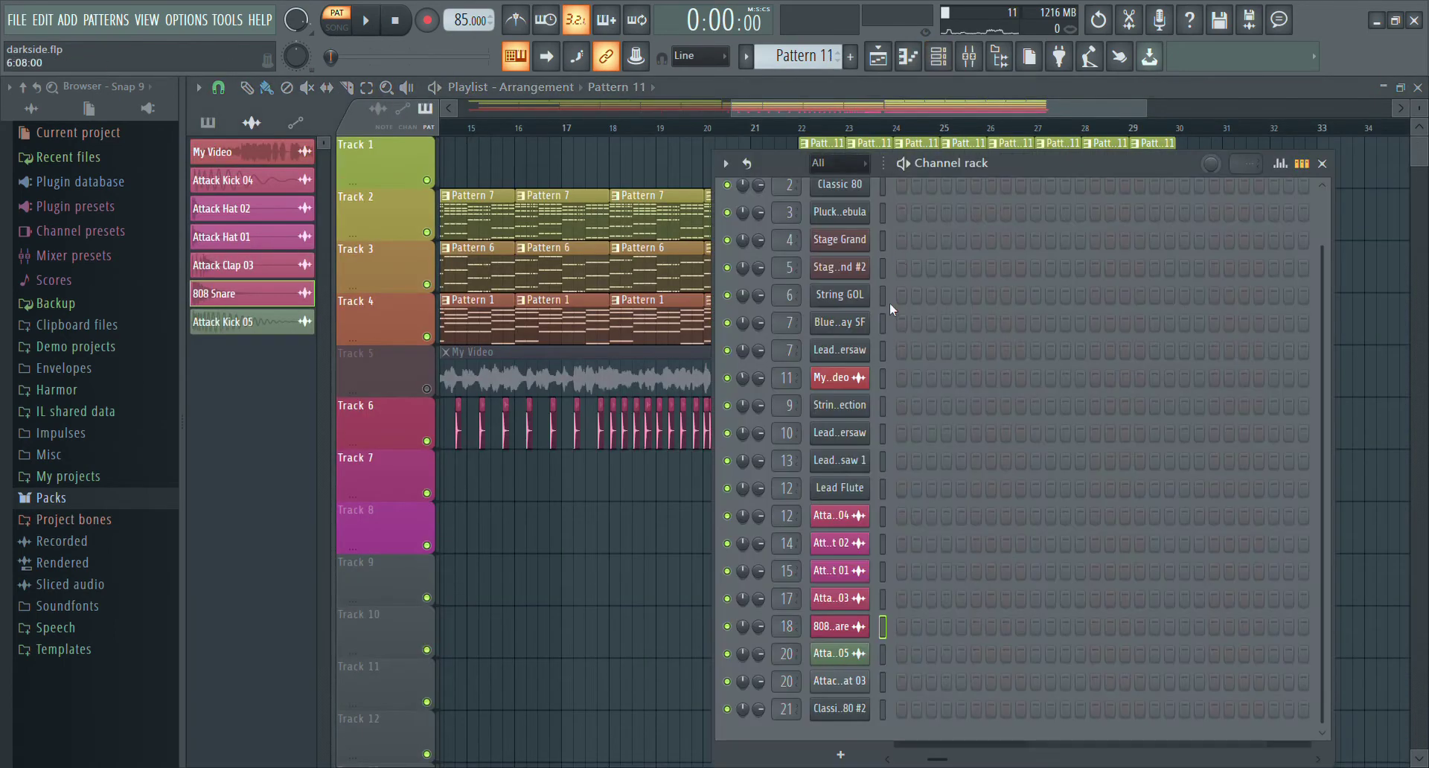
pyautogui.scroll(2, 886, 335)
pyautogui.scroll(-1, 886, 328)
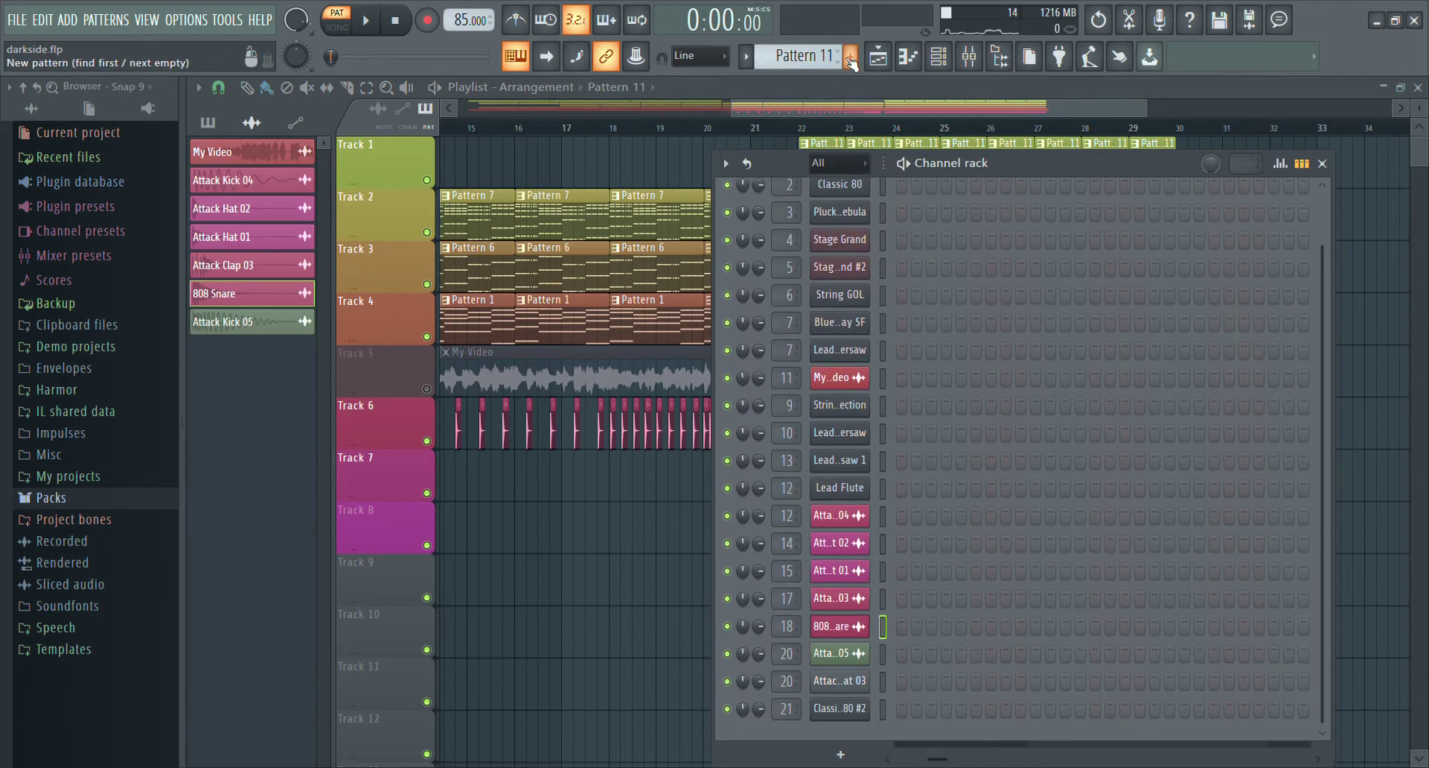
pyautogui.scroll(2, 805, 56)
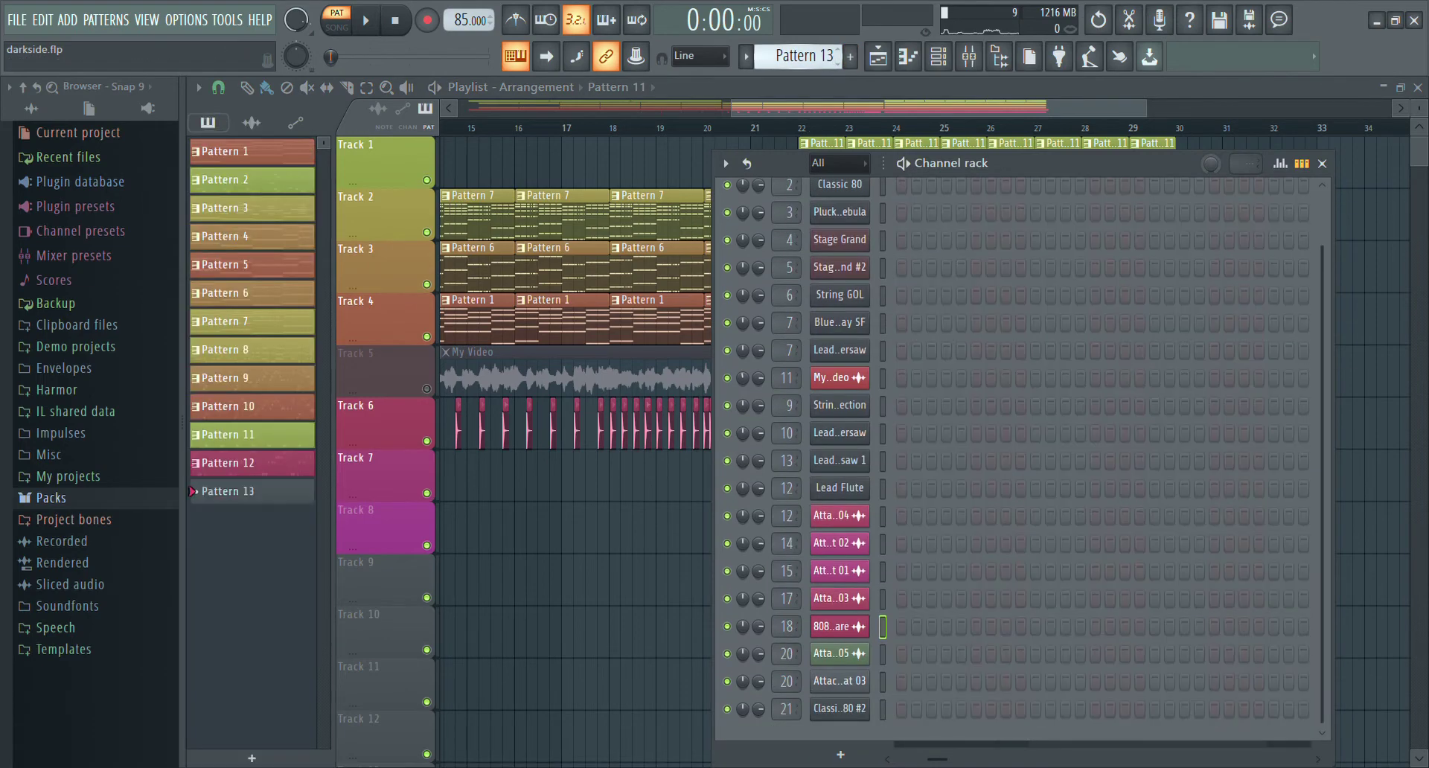
pyautogui.scroll(-2, 805, 56)
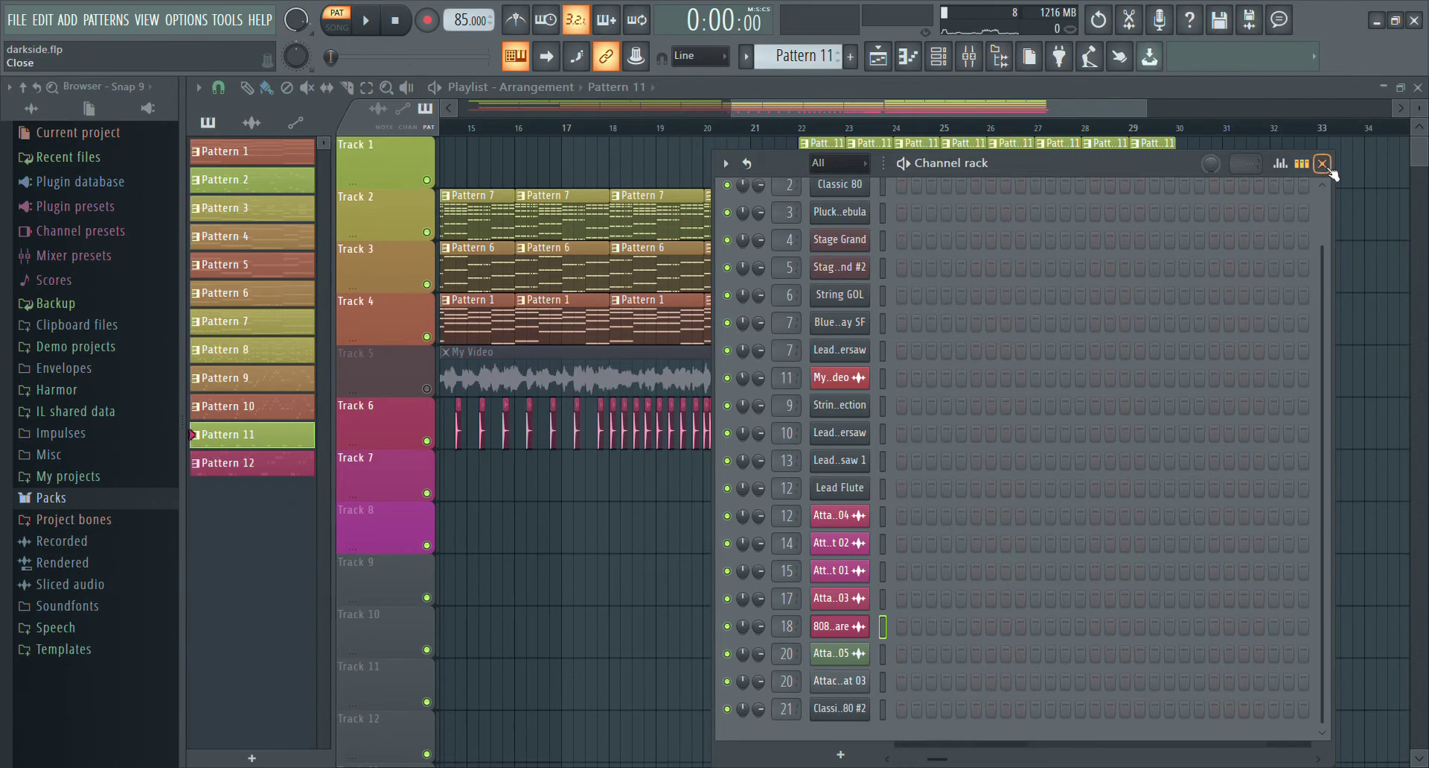
pyautogui.click(1323, 164)
# Step: Reopen Pattern 11's 808 Snare notes from Track 1, and play the pattern while checking its channel in the channel rack
pyautogui.doubleClick(832, 171)
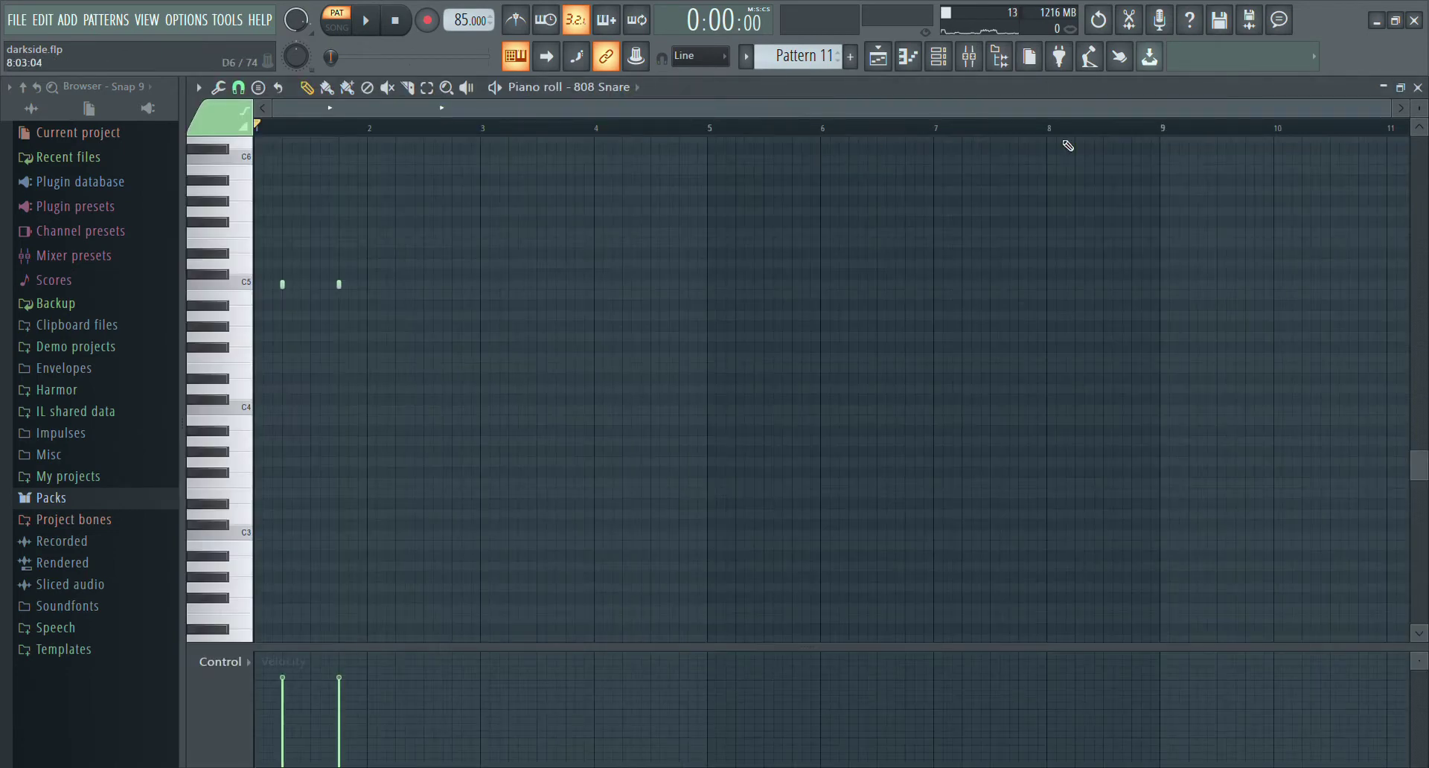
pyautogui.click(1417, 88)
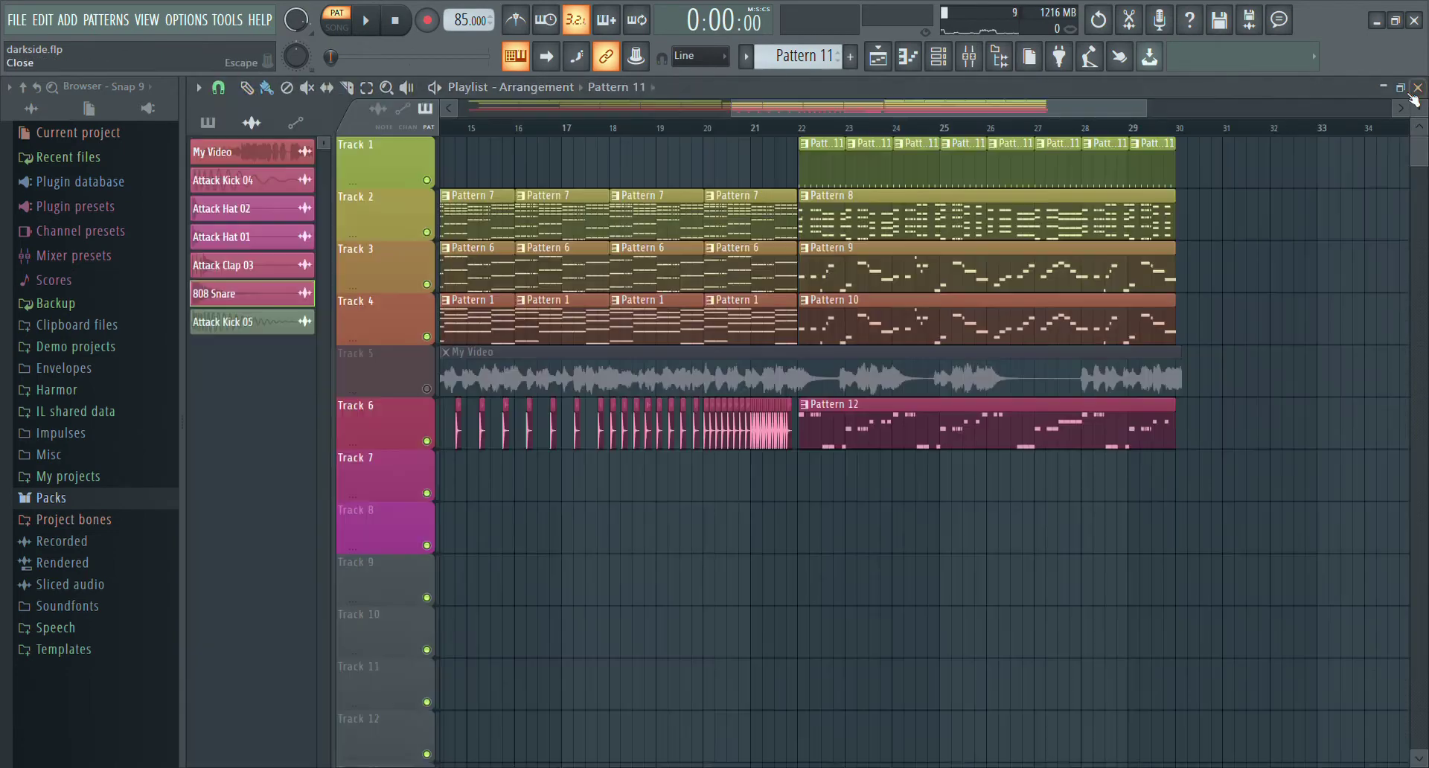
pyautogui.click(940, 57)
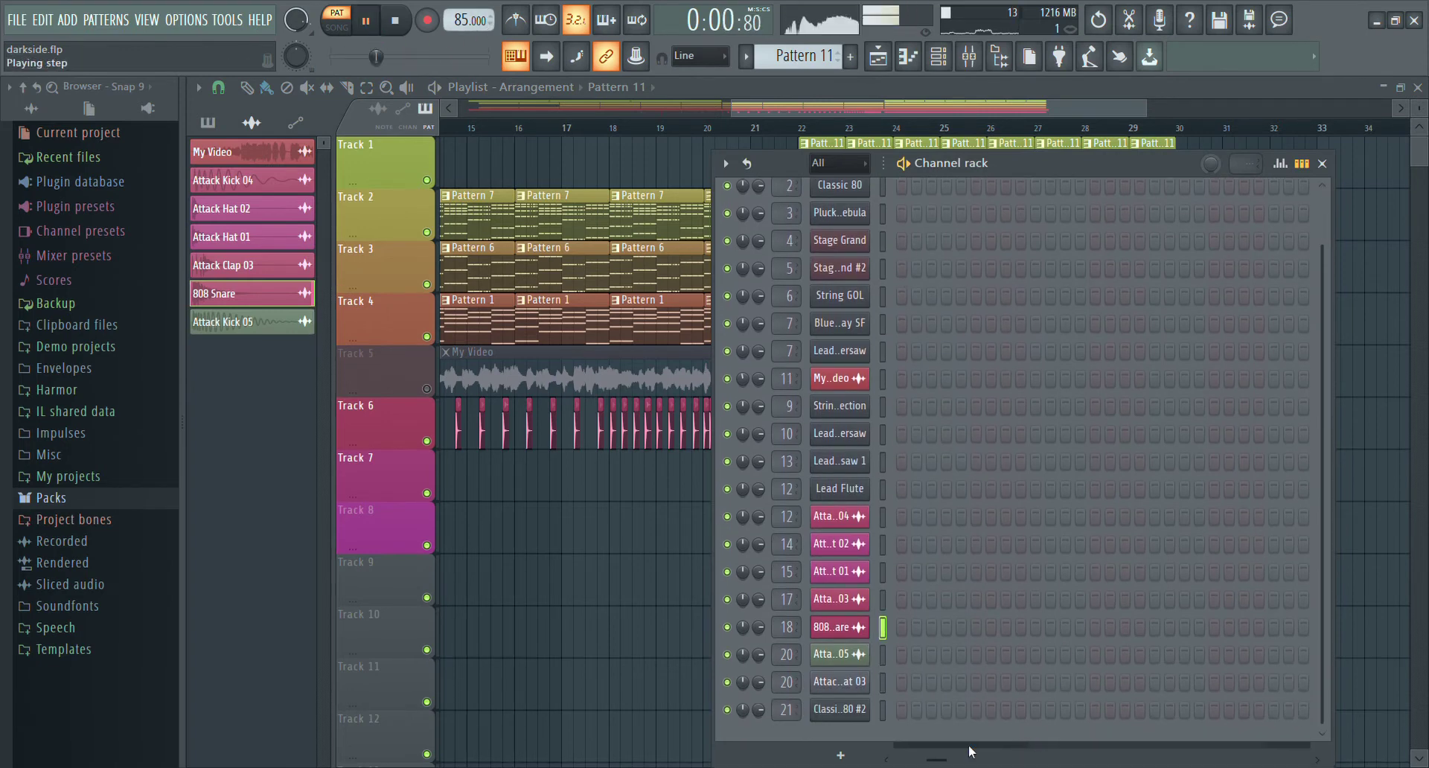
pyautogui.click(1324, 164)
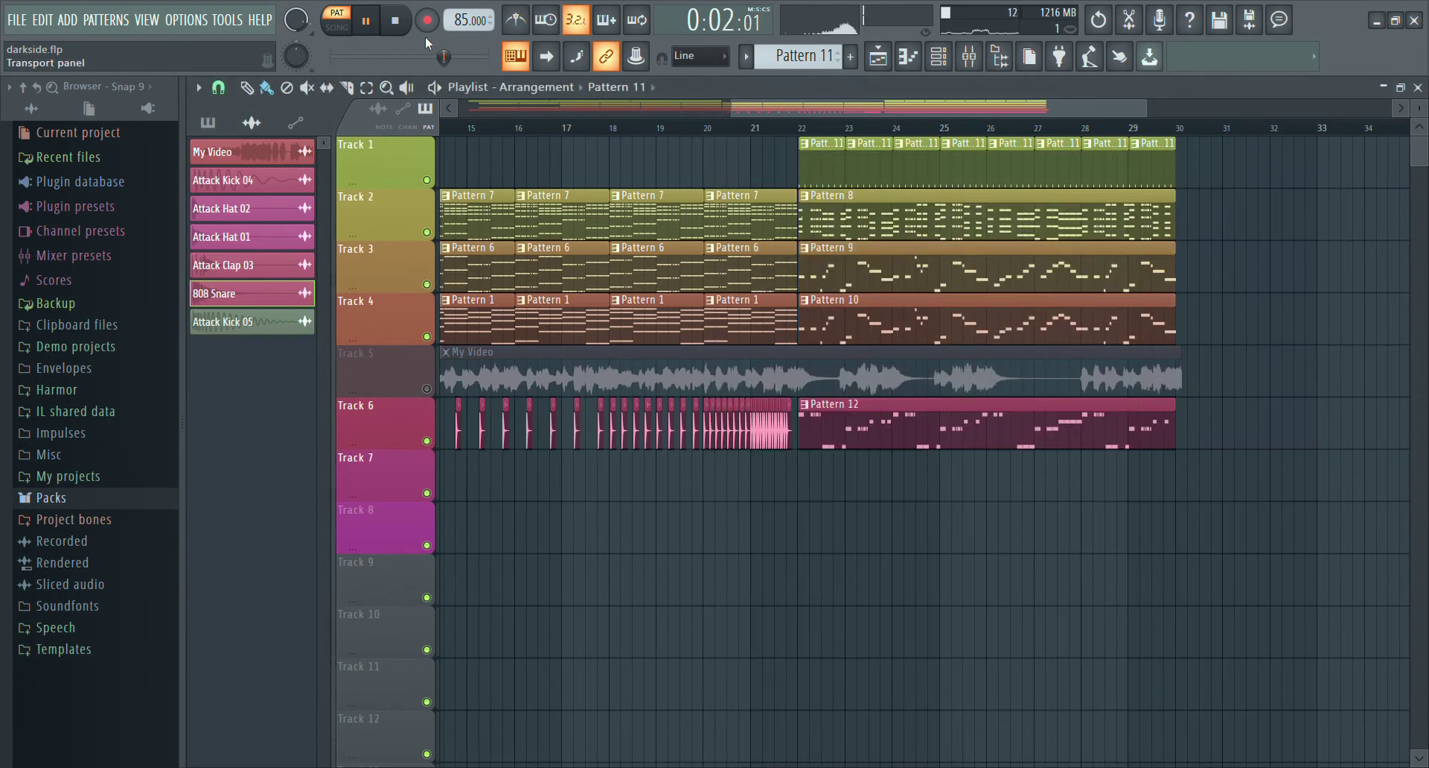
# Step: Open Pattern 9's Lead Supersaw 1 notes from Track 3, play them into bar 3, and return to the playlist
pyautogui.click(833, 285)
pyautogui.doubleClick(863, 285)
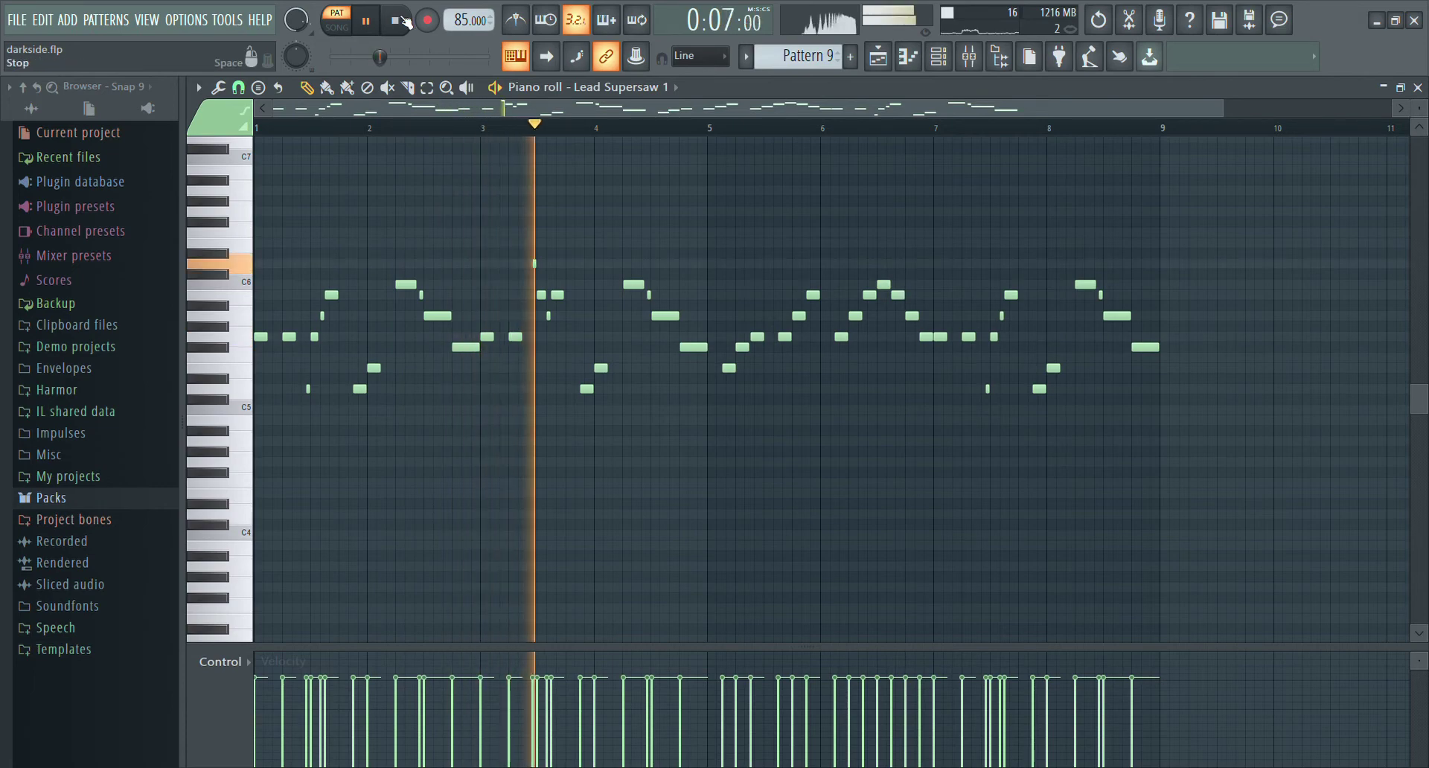
pyautogui.click(400, 20)
pyautogui.click(1418, 87)
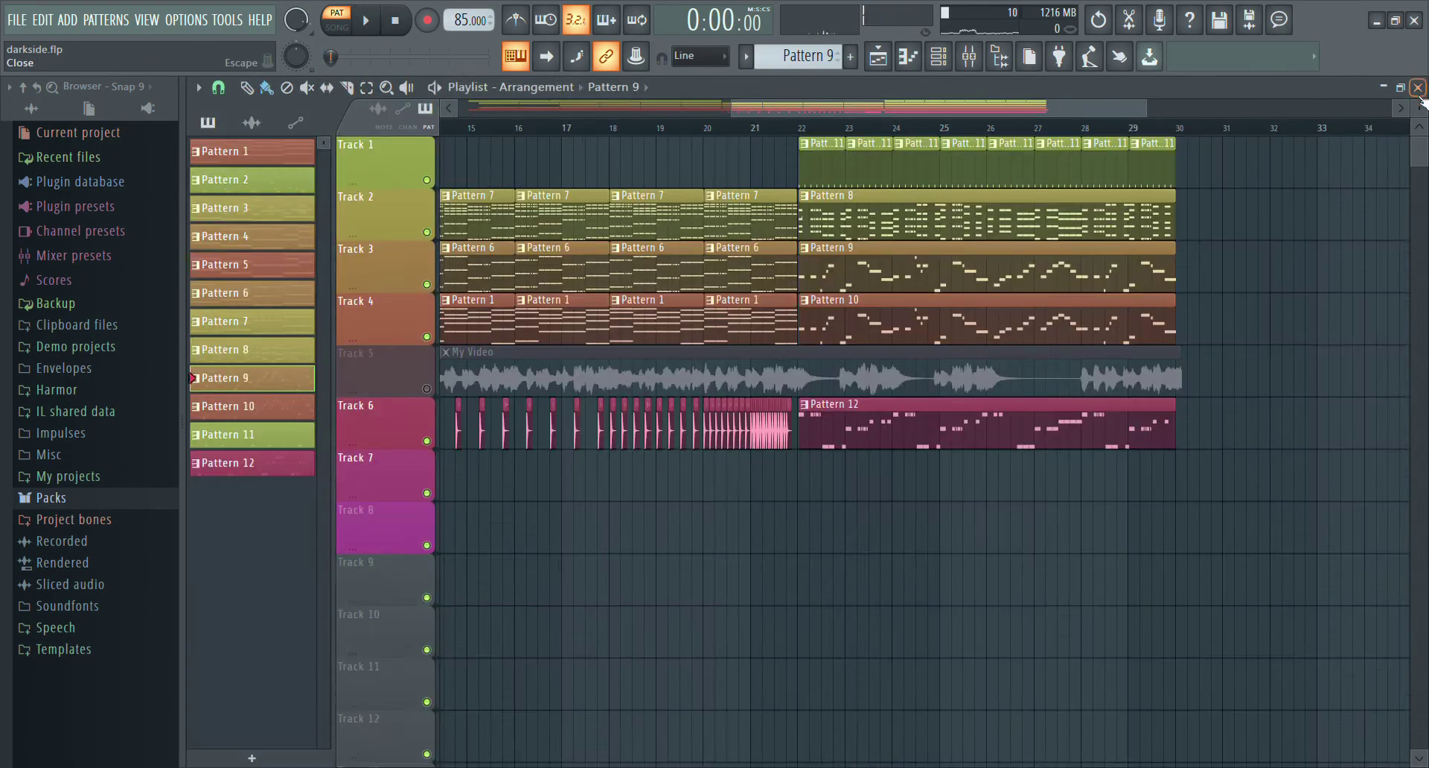
# Step: Open Pattern 10's Lead Flute notes from Track 4 and play them from the start into bar 4
pyautogui.doubleClick(868, 330)
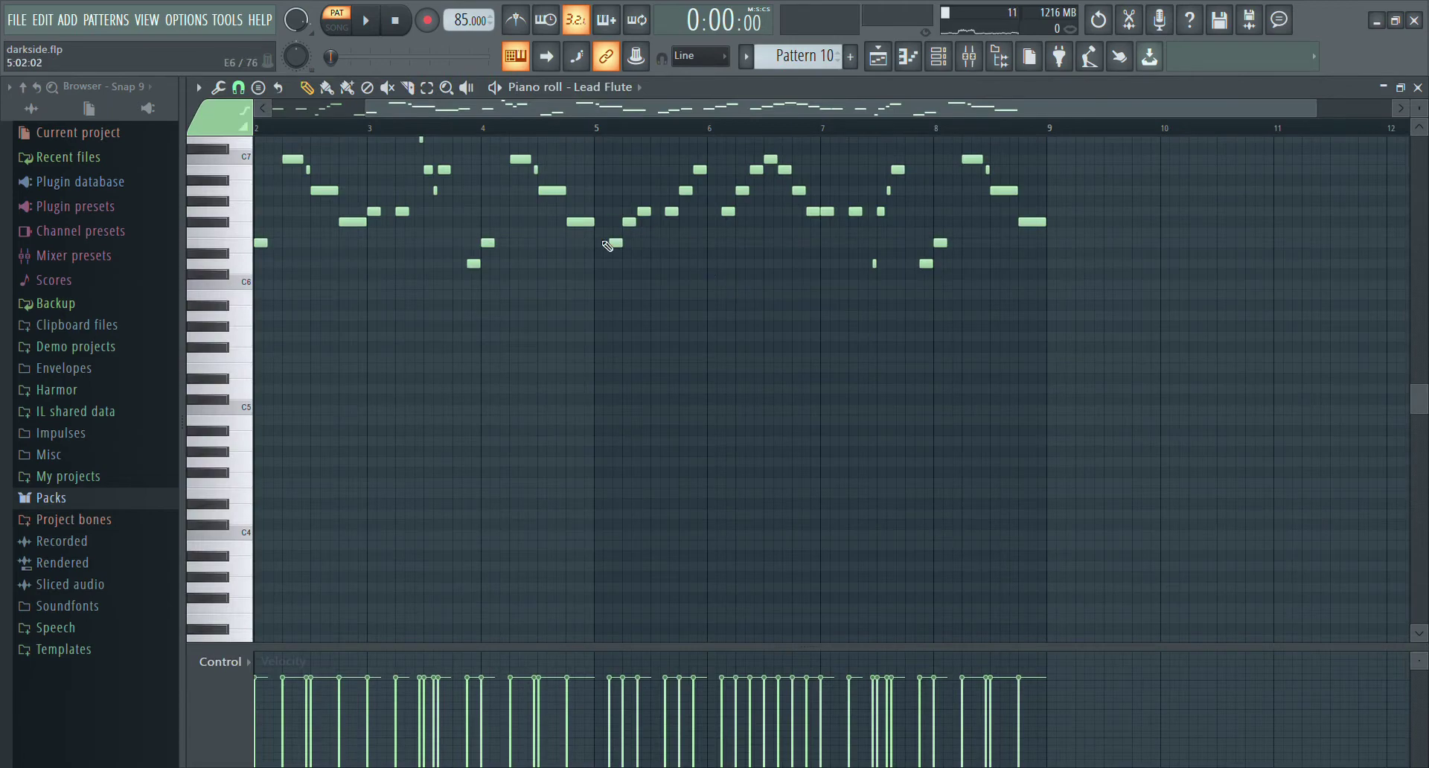
pyautogui.scroll(1, 608, 246)
pyautogui.scroll(1, 607, 245)
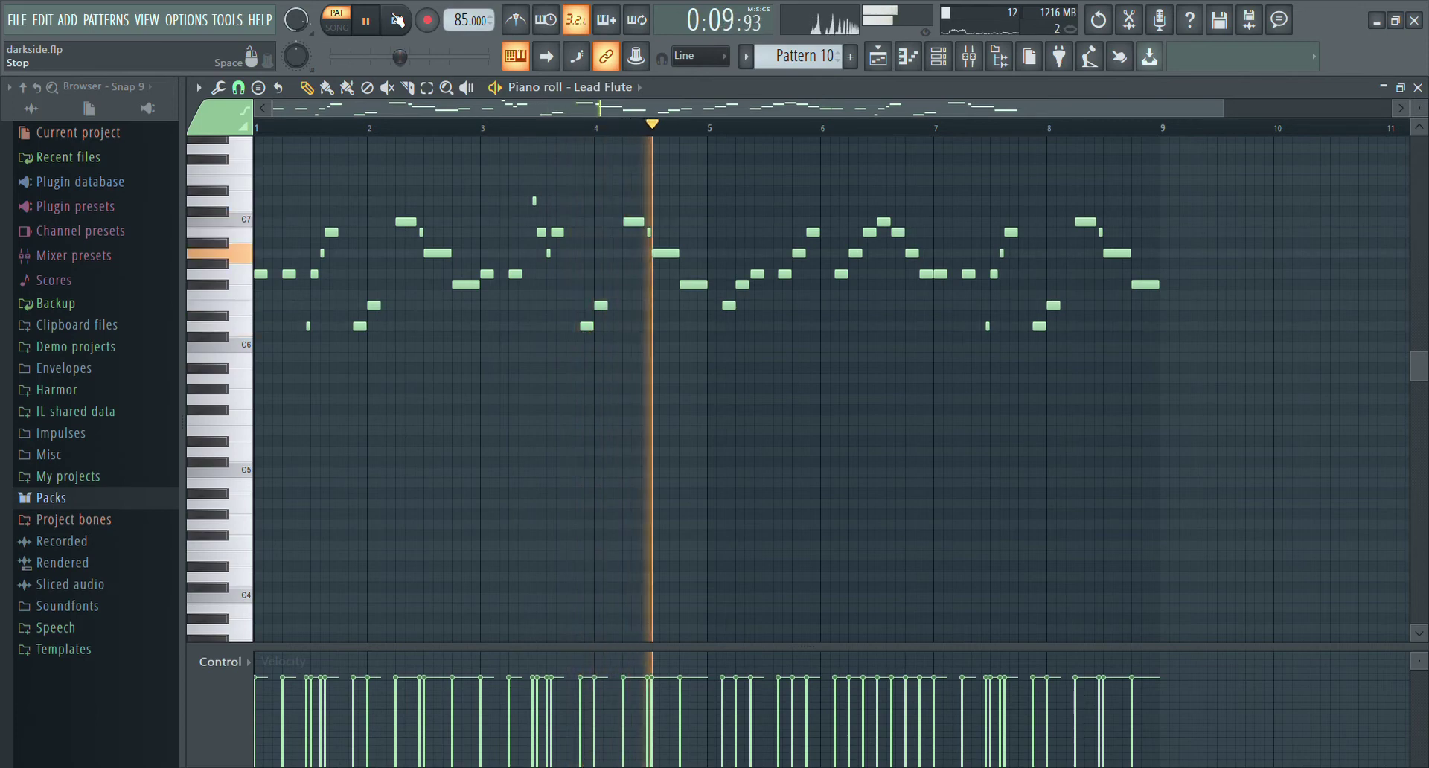
pyautogui.click(397, 20)
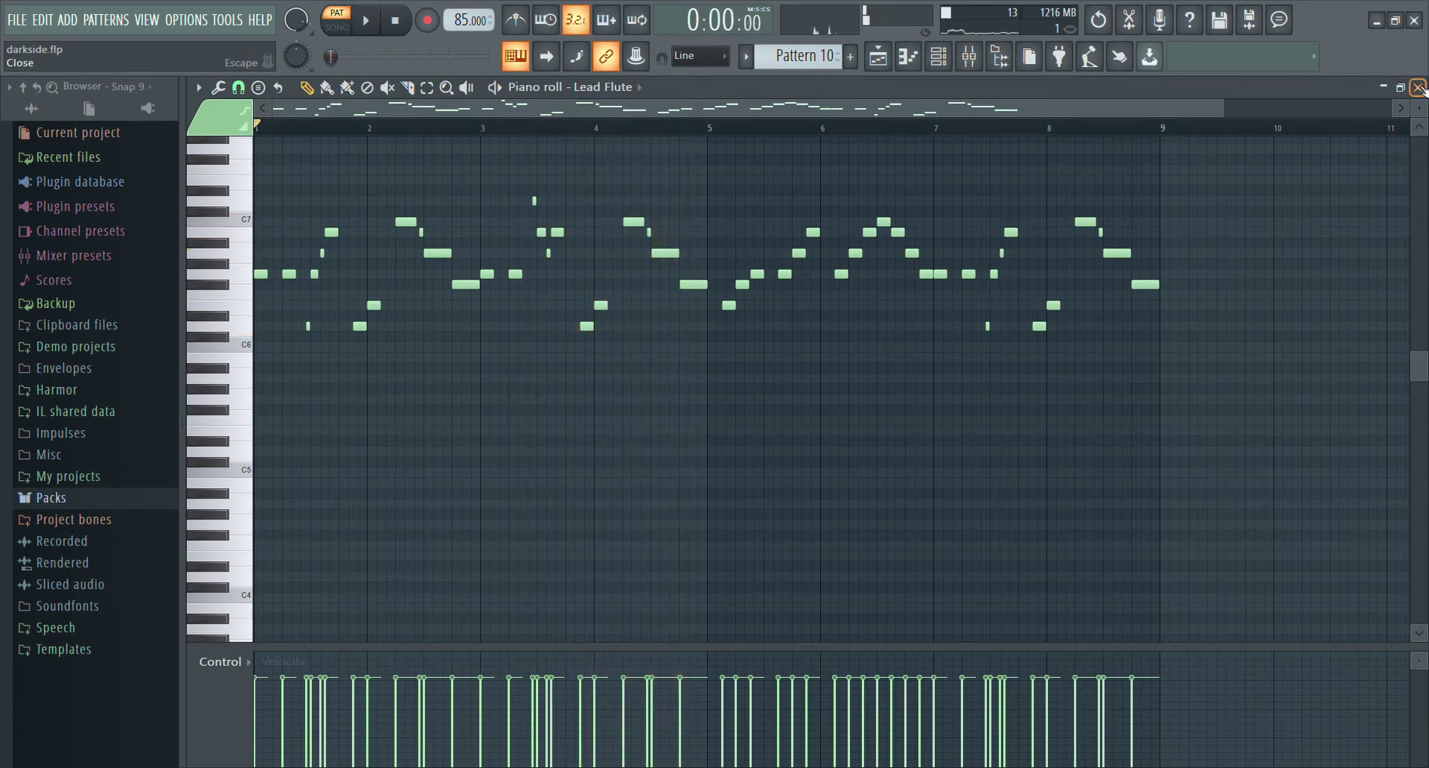
# Step: View the settings of Pattern 10's Lead Flute instrument from the channel rack and close them again
pyautogui.click(940, 70)
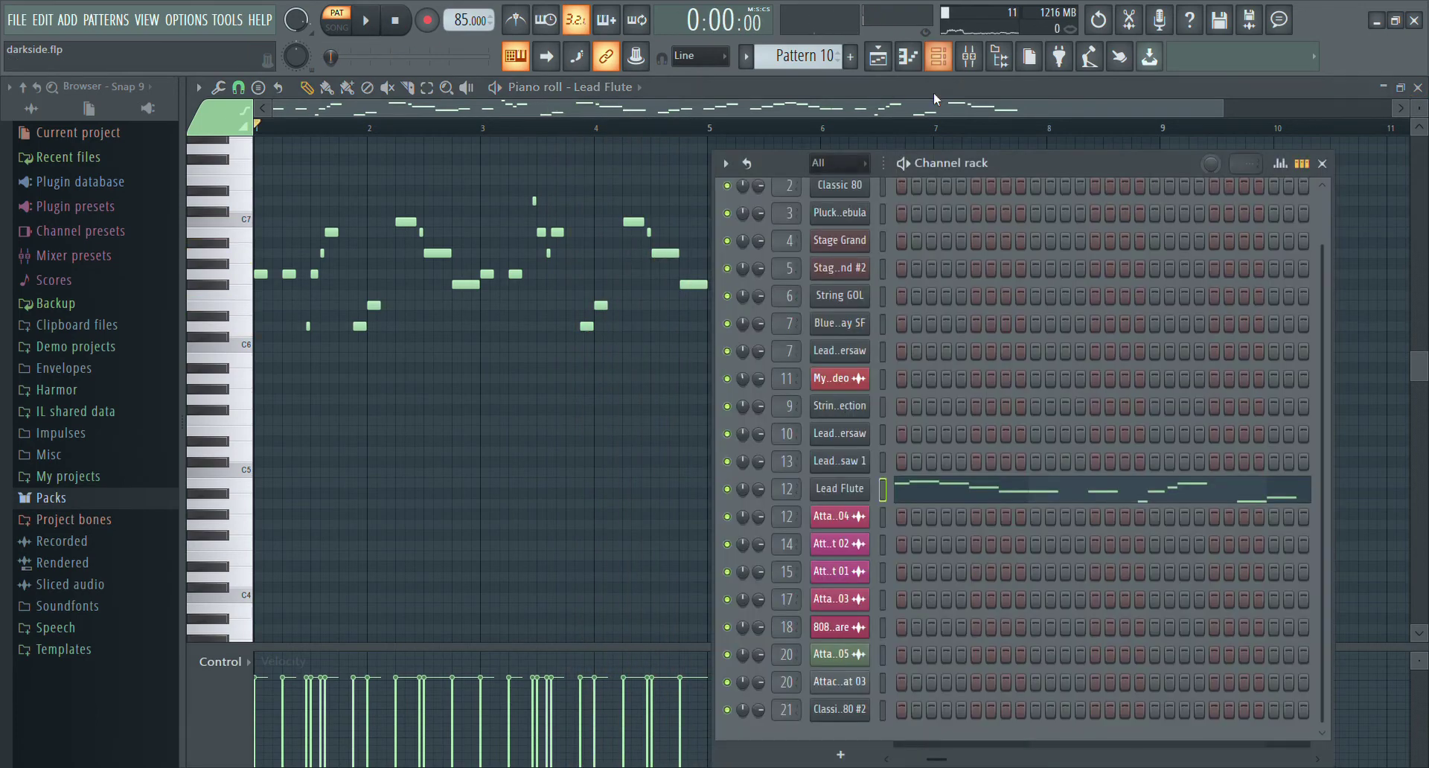
pyautogui.click(858, 497)
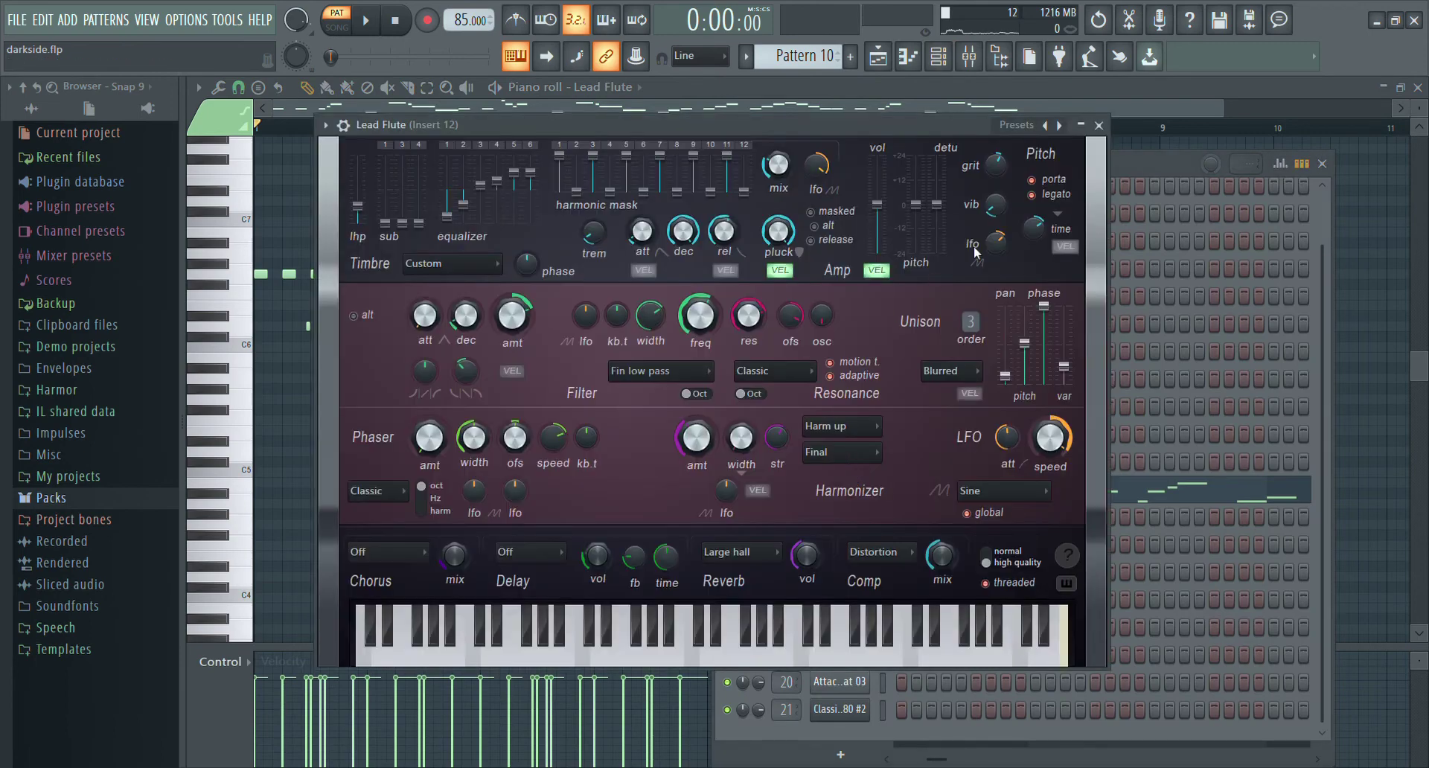
pyautogui.click(1099, 126)
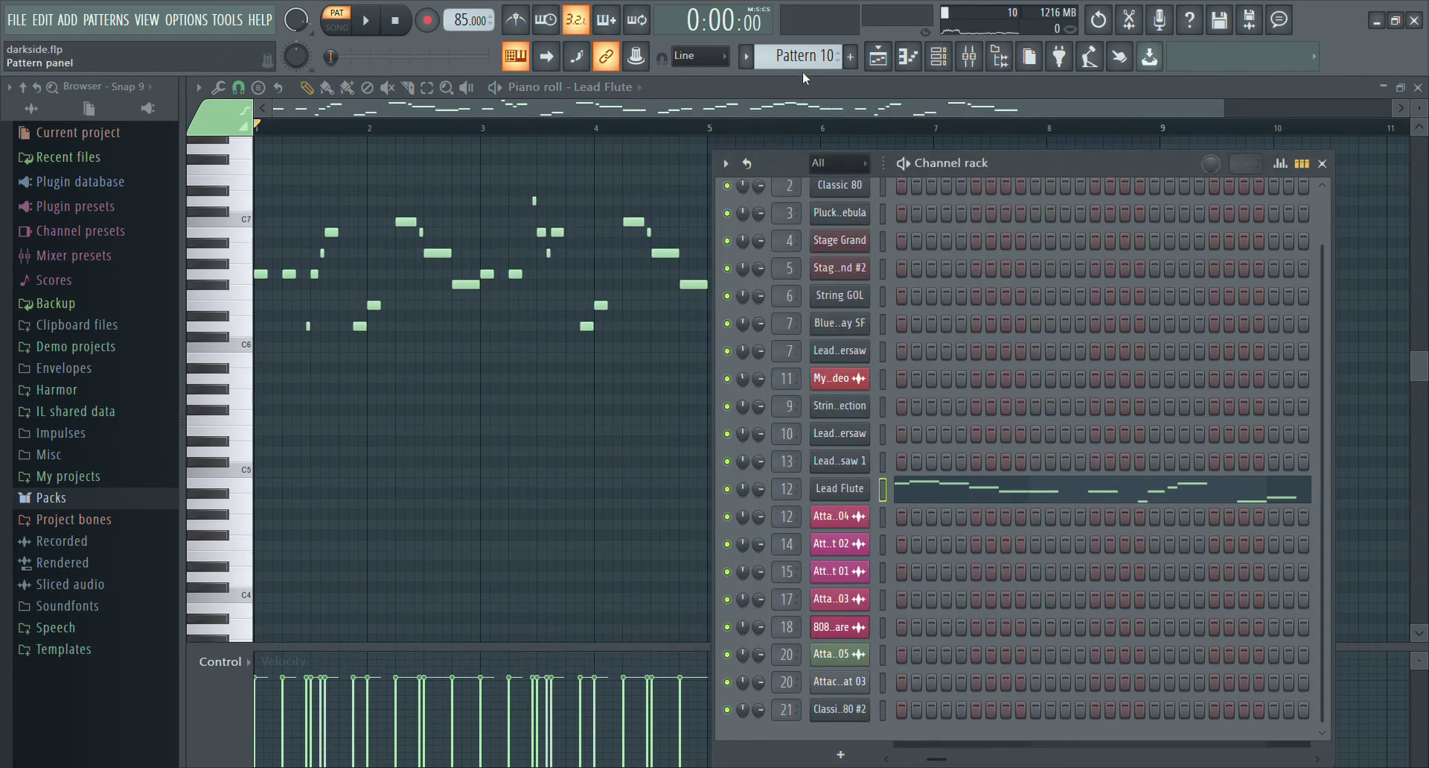
# Step: Switch to Pattern 9, view the settings of its Lead Supersaw 1 instrument, and return to the playlist
pyautogui.moveTo(806, 55); pyautogui.dragTo(806, 64)
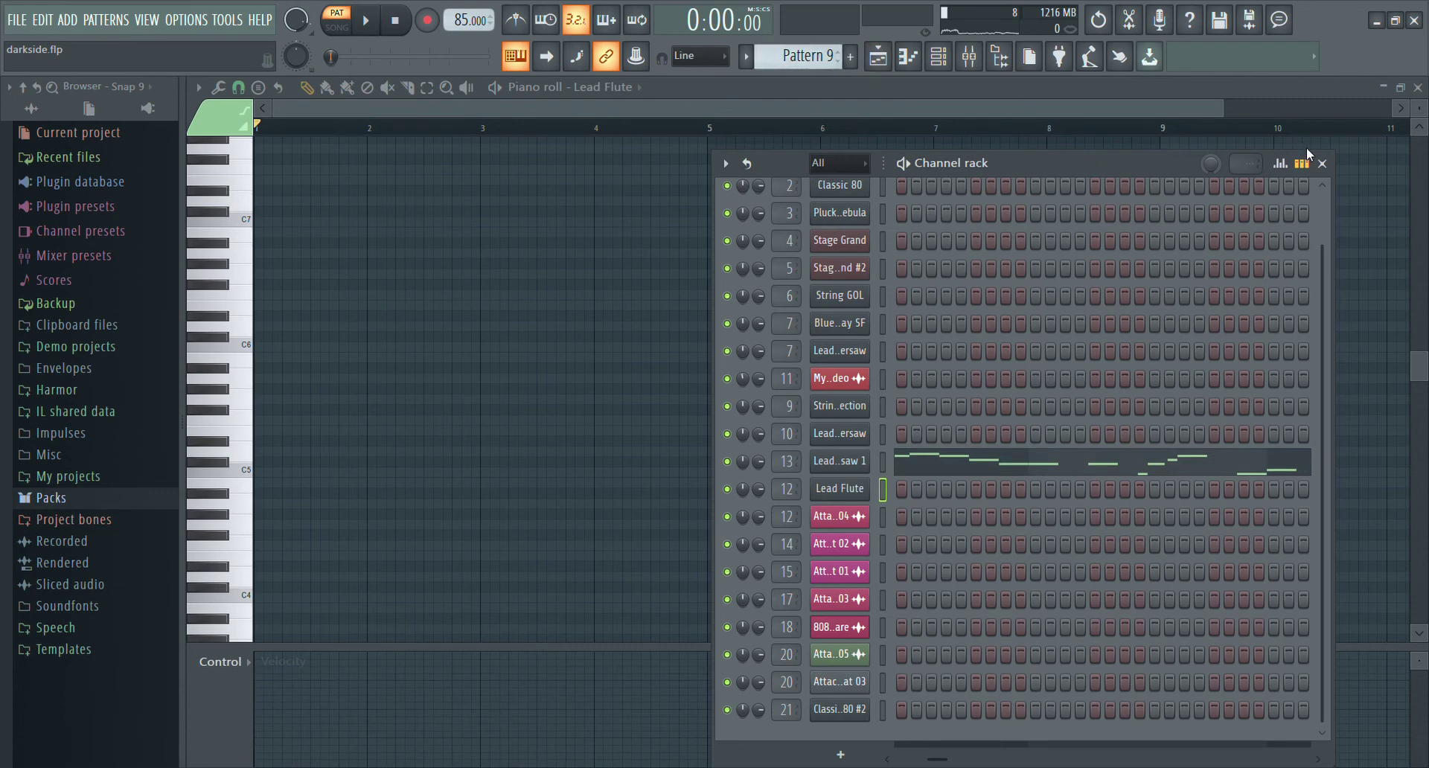
pyautogui.click(854, 460)
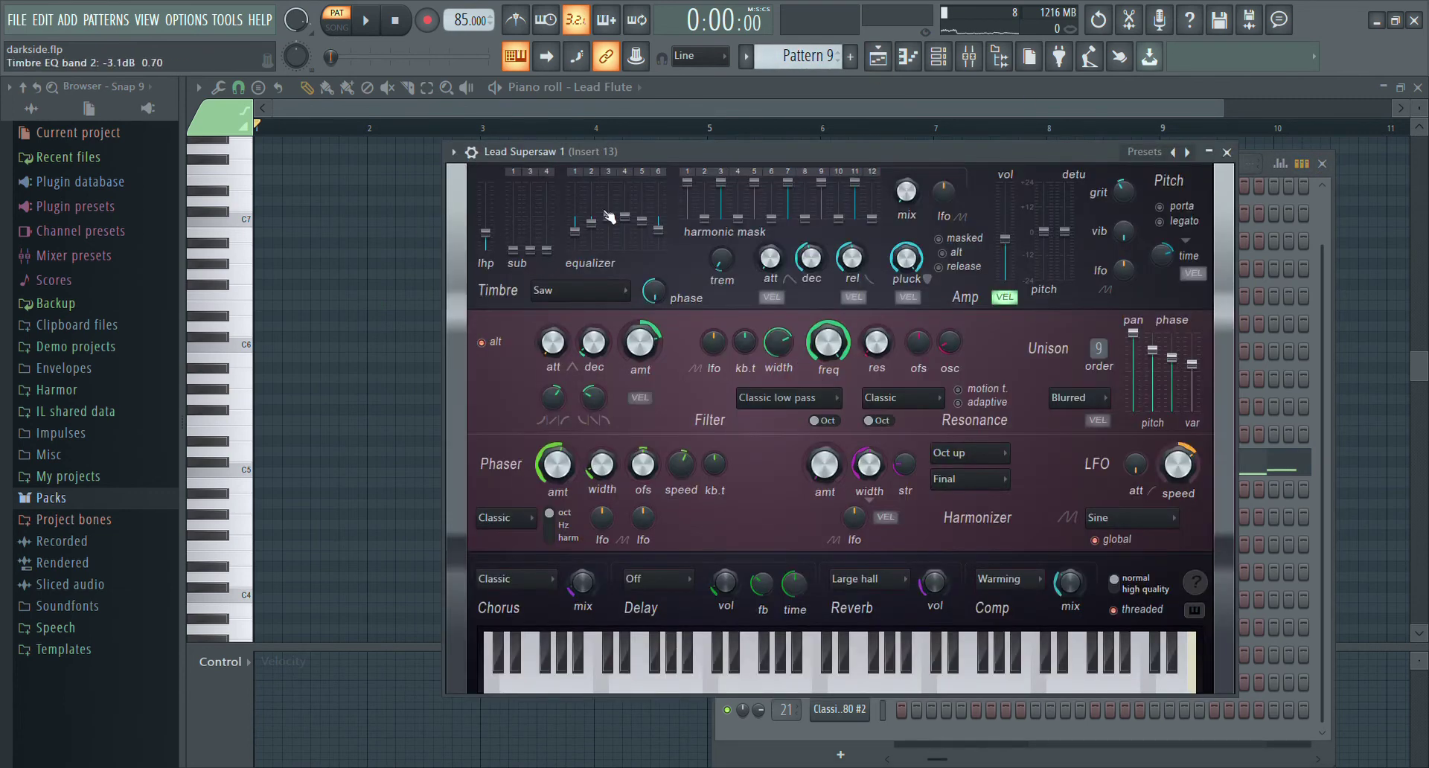
pyautogui.click(1227, 153)
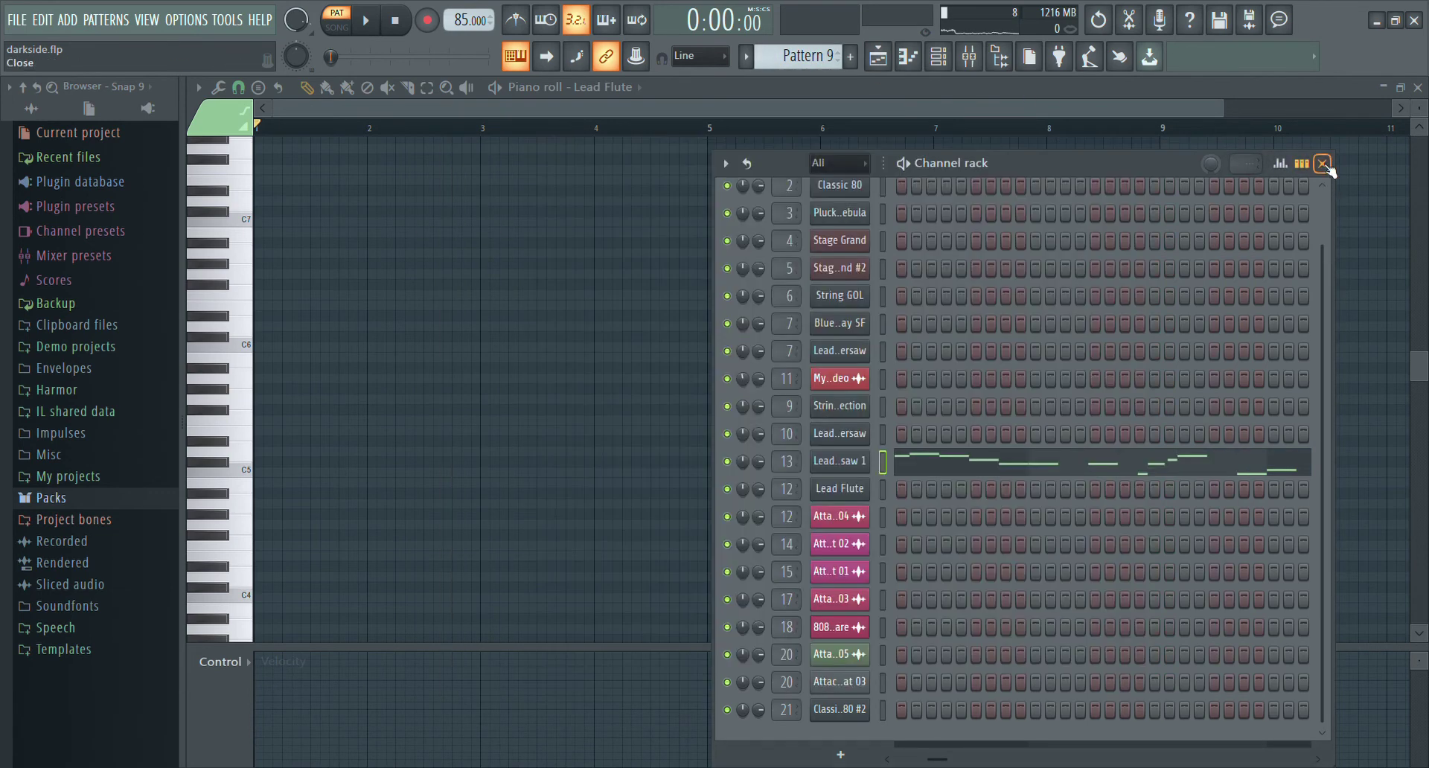
pyautogui.click(1323, 164)
pyautogui.click(1418, 87)
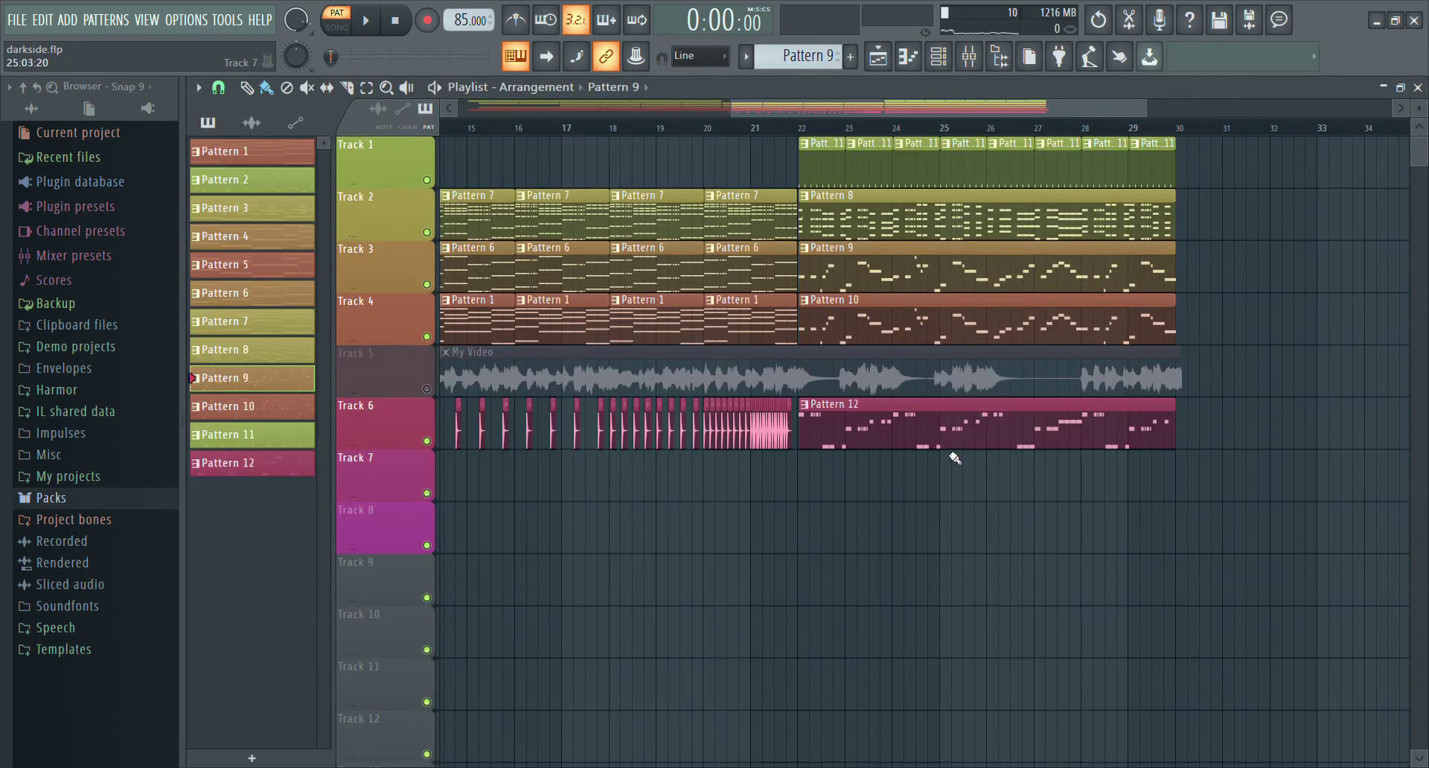
# Step: Play the full arrangement in song mode from the beginning through the closing Patterns 8 to 12, and stop playback
pyautogui.moveTo(908, 105); pyautogui.dragTo(536, 172)
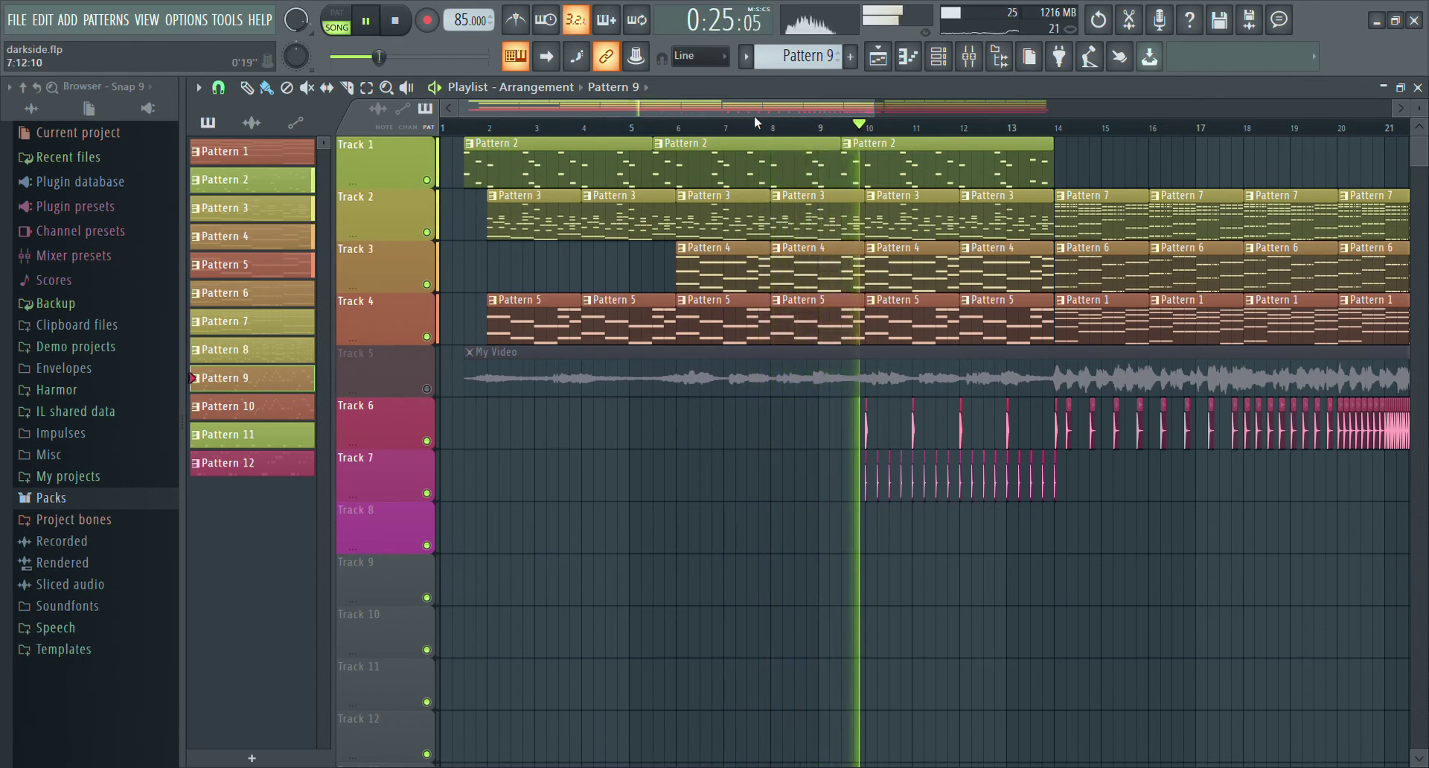
pyautogui.click(545, 59)
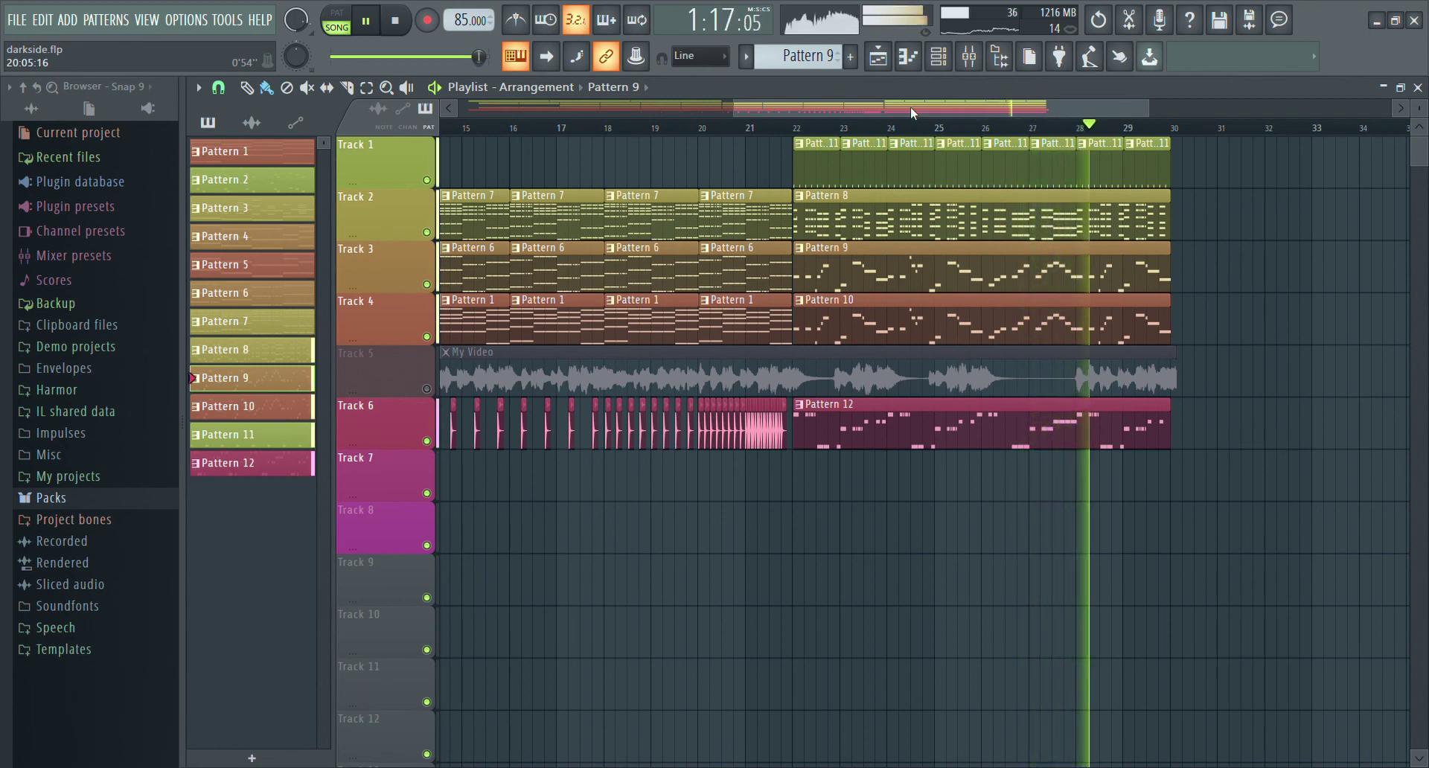
pyautogui.click(405, 27)
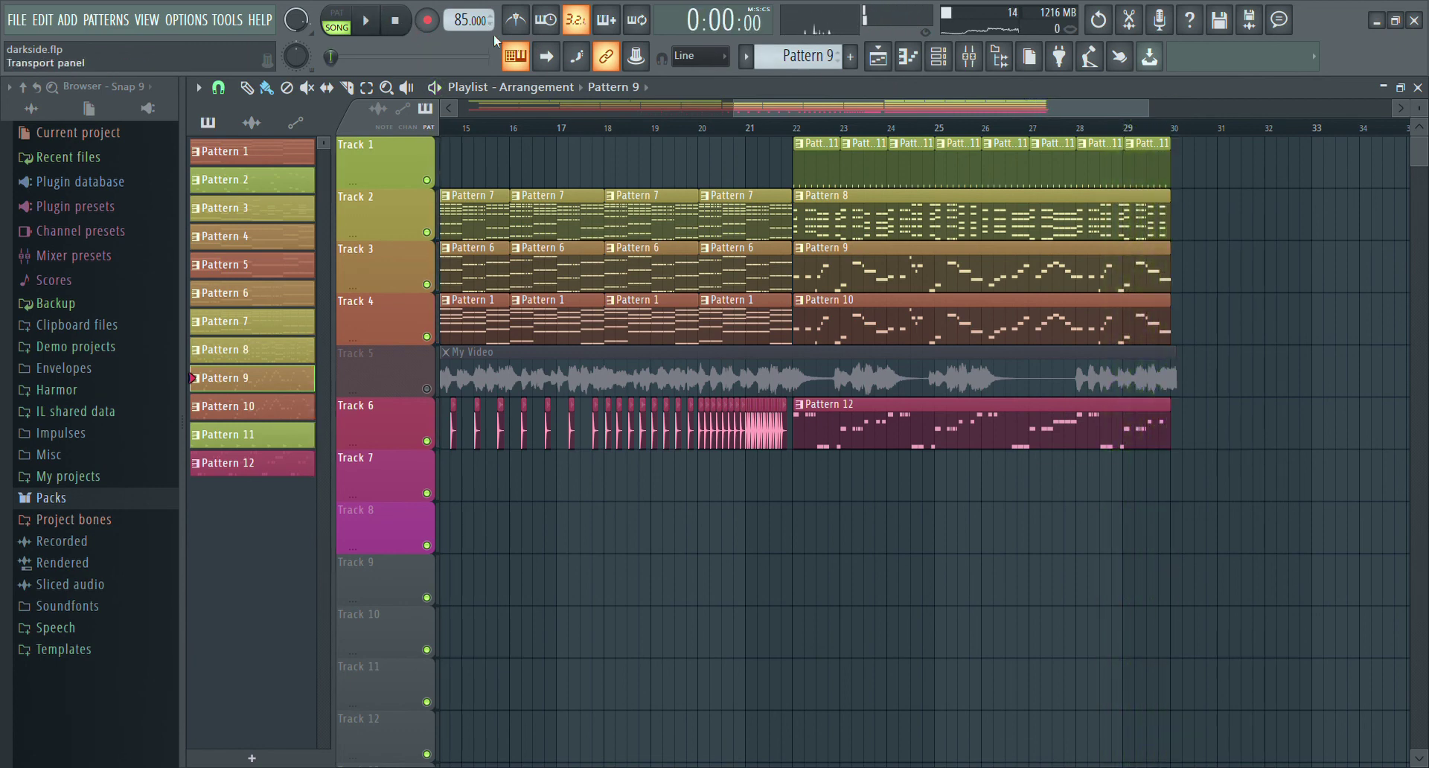